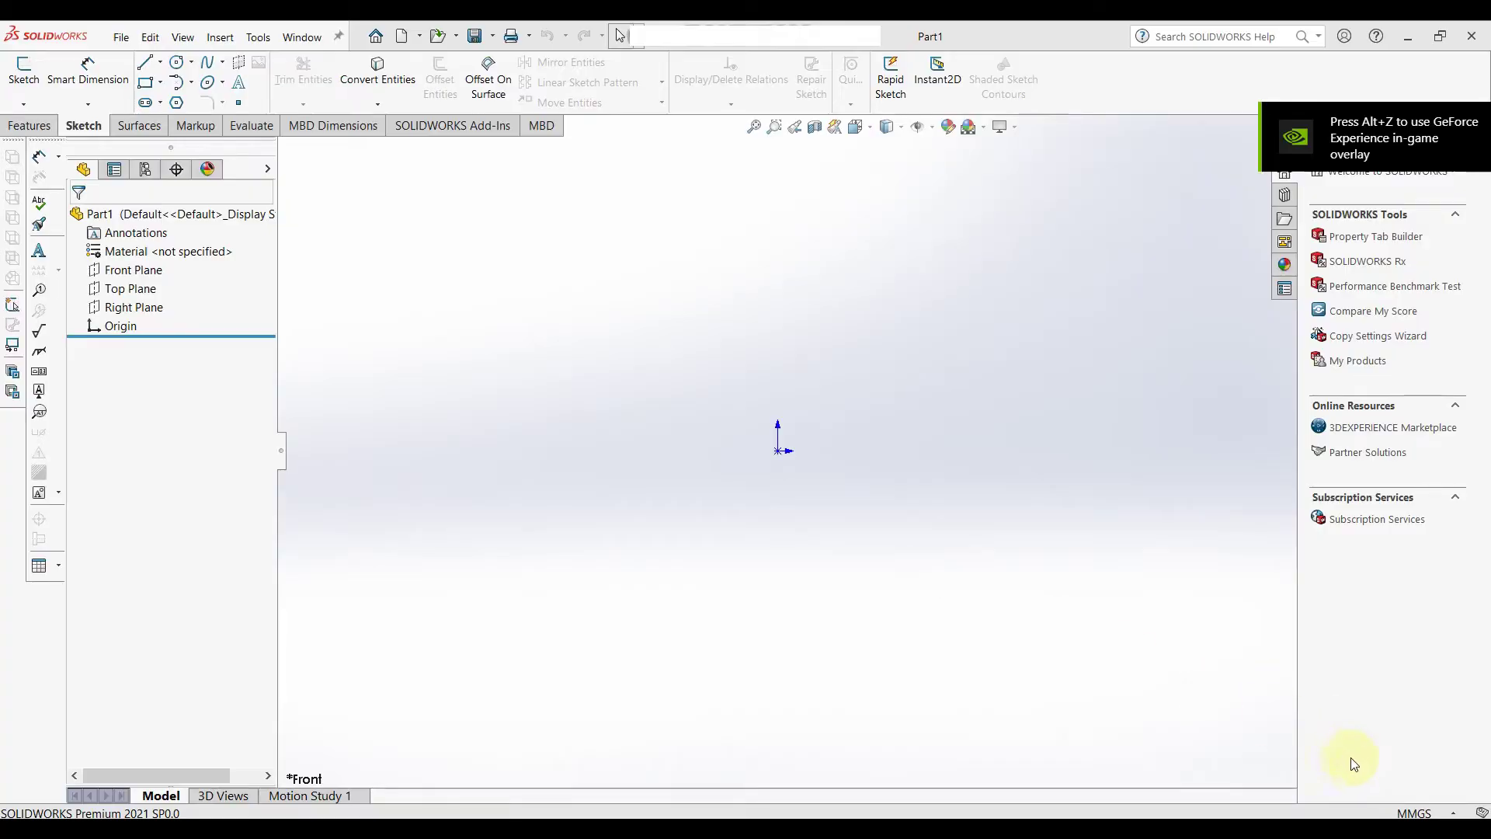
Start a new sketch on the Front Plane.
left_click(1407, 812)
left_click(1403, 742)
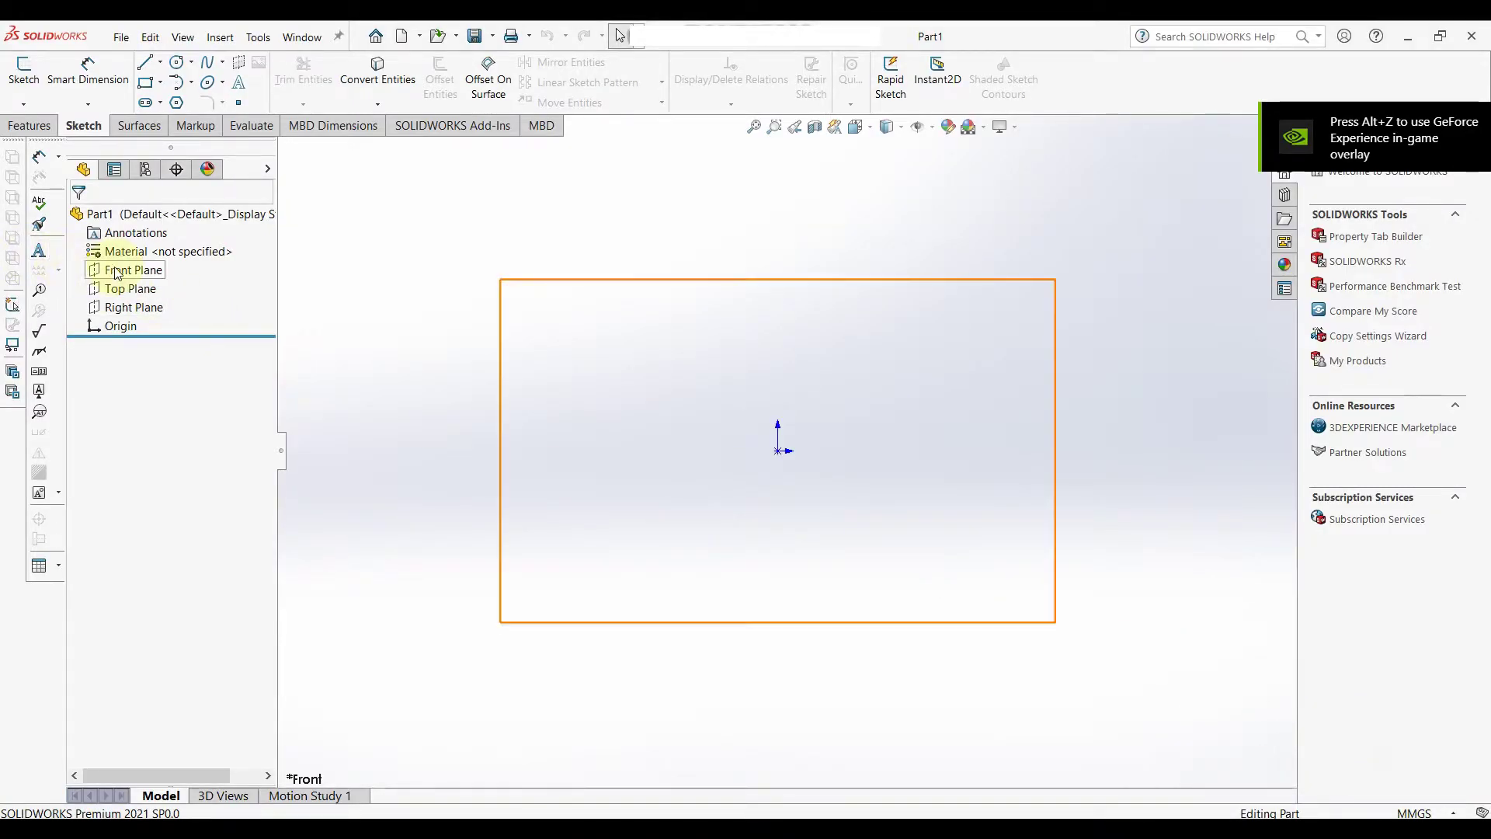
left_click(122, 270)
left_click(130, 243)
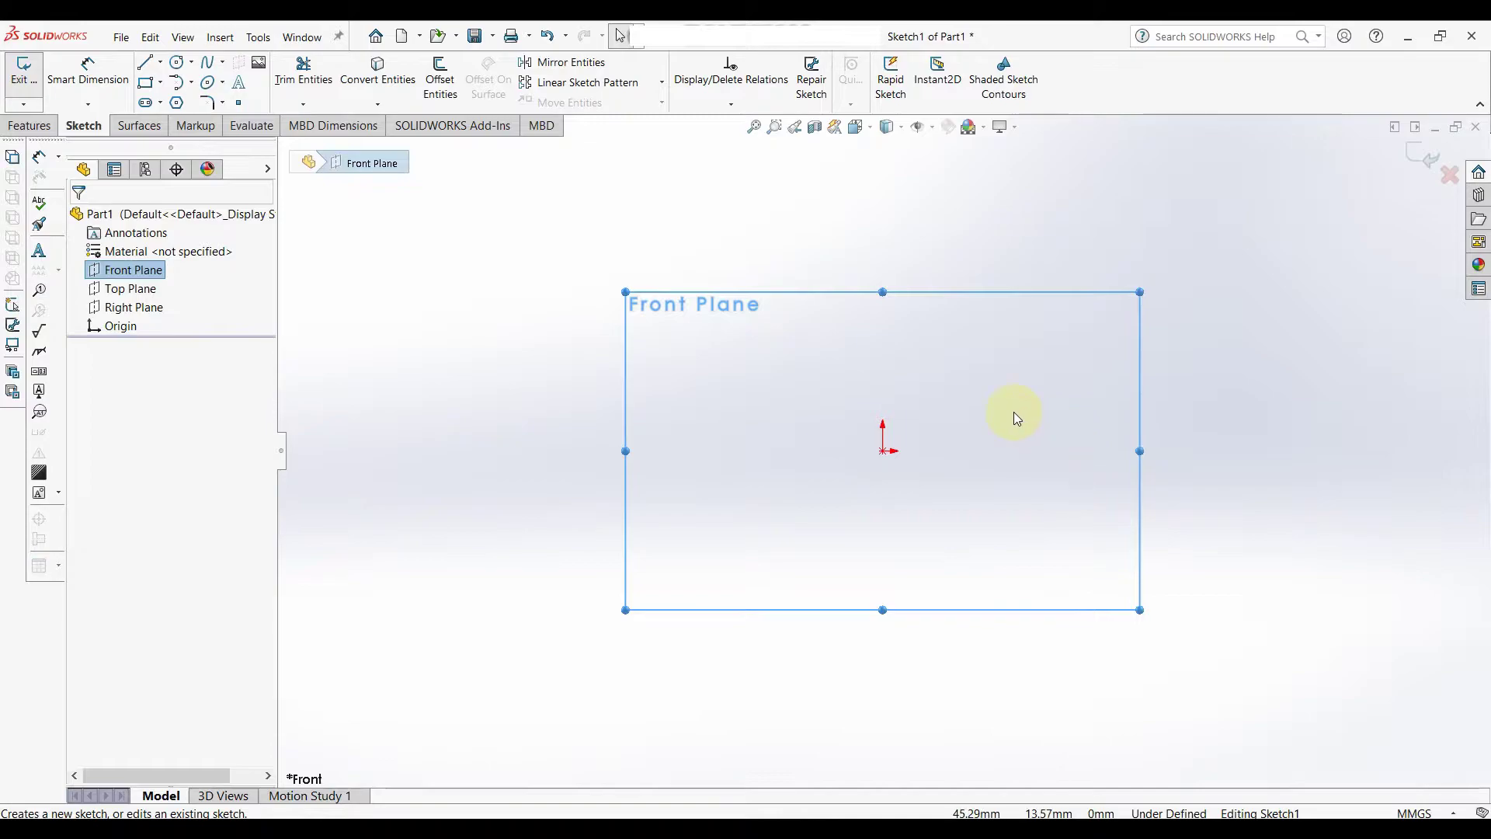
Draw a horizontal midpoint construction line centred on the origin.
right_click_drag(989, 386, 906, 393)
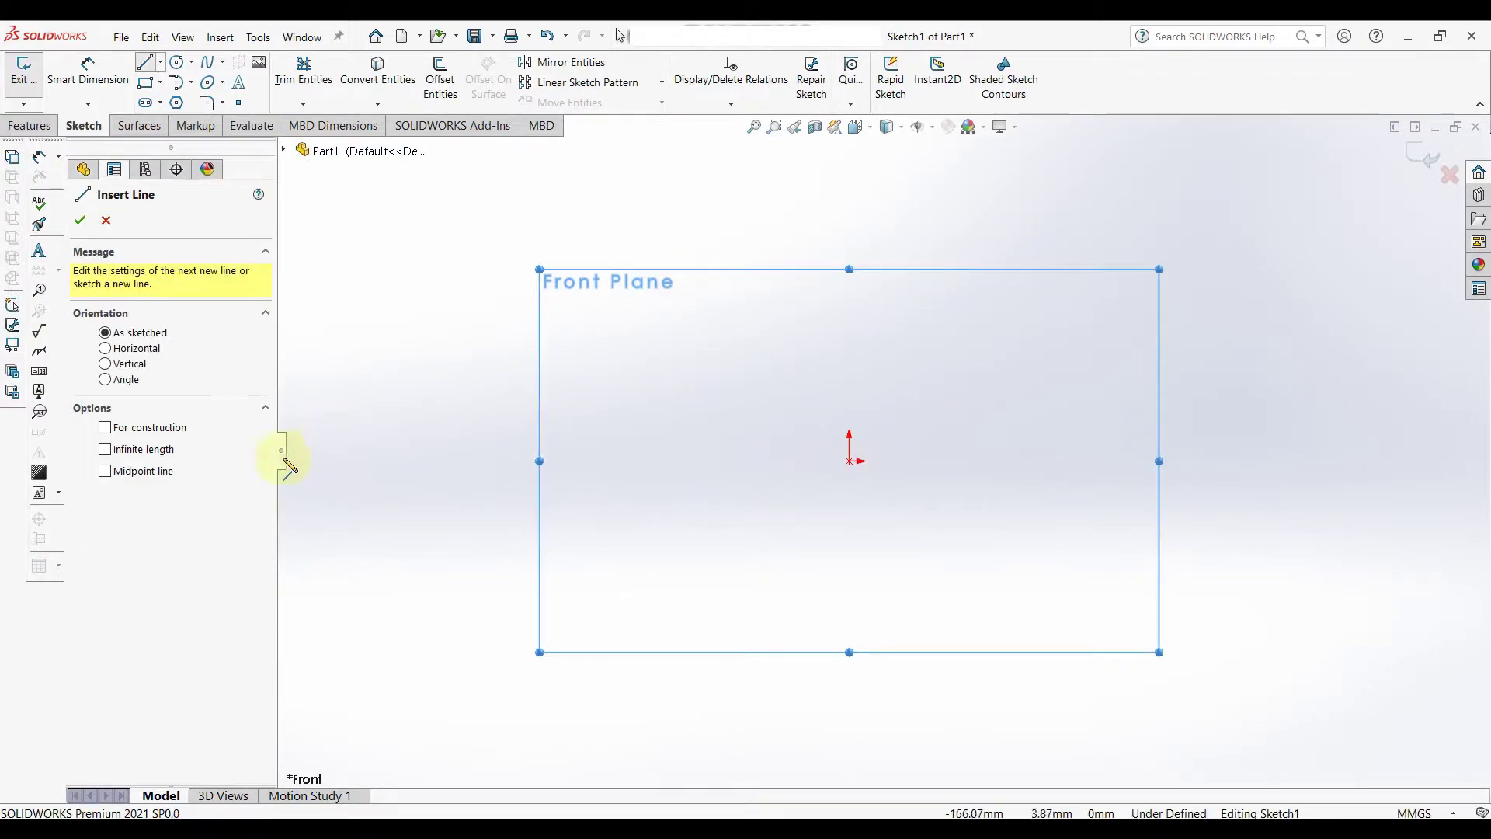
left_click(105, 471)
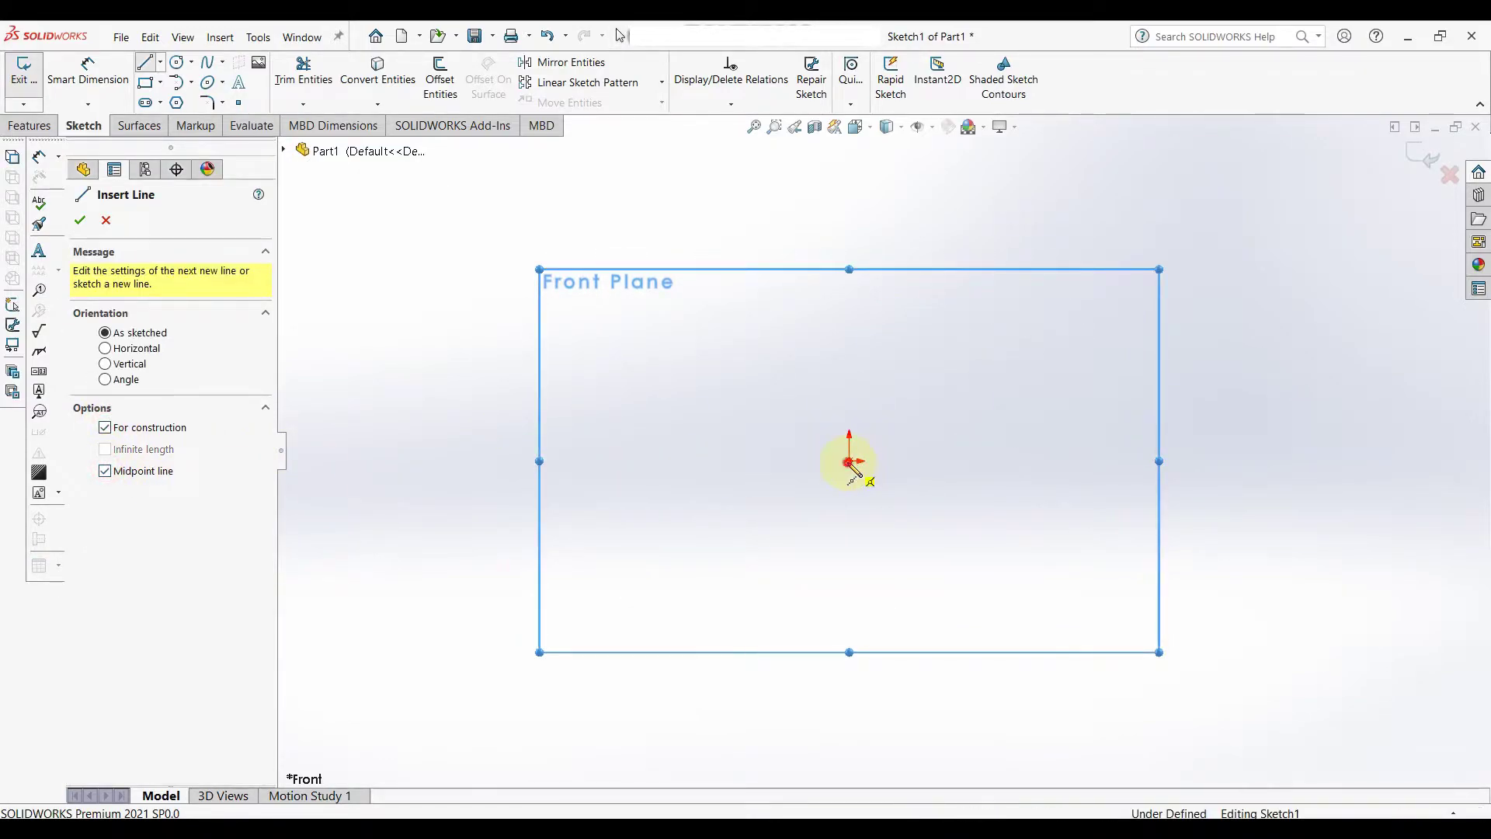
left_click(850, 461)
left_click(1202, 461)
right_click(1211, 469)
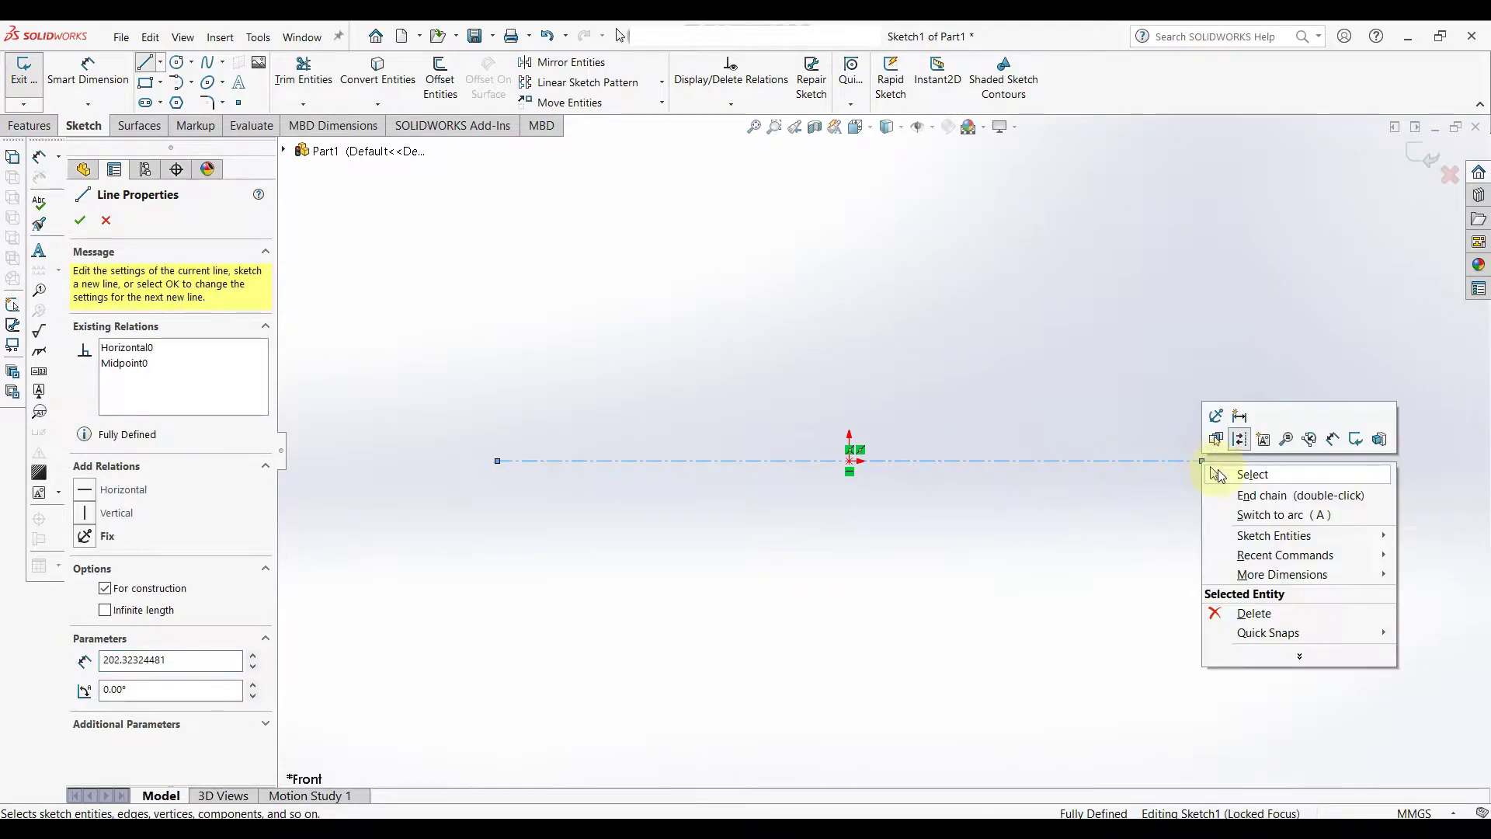
left_click(1252, 473)
Draw a center rectangle with its centre at the origin.
left_click(160, 82)
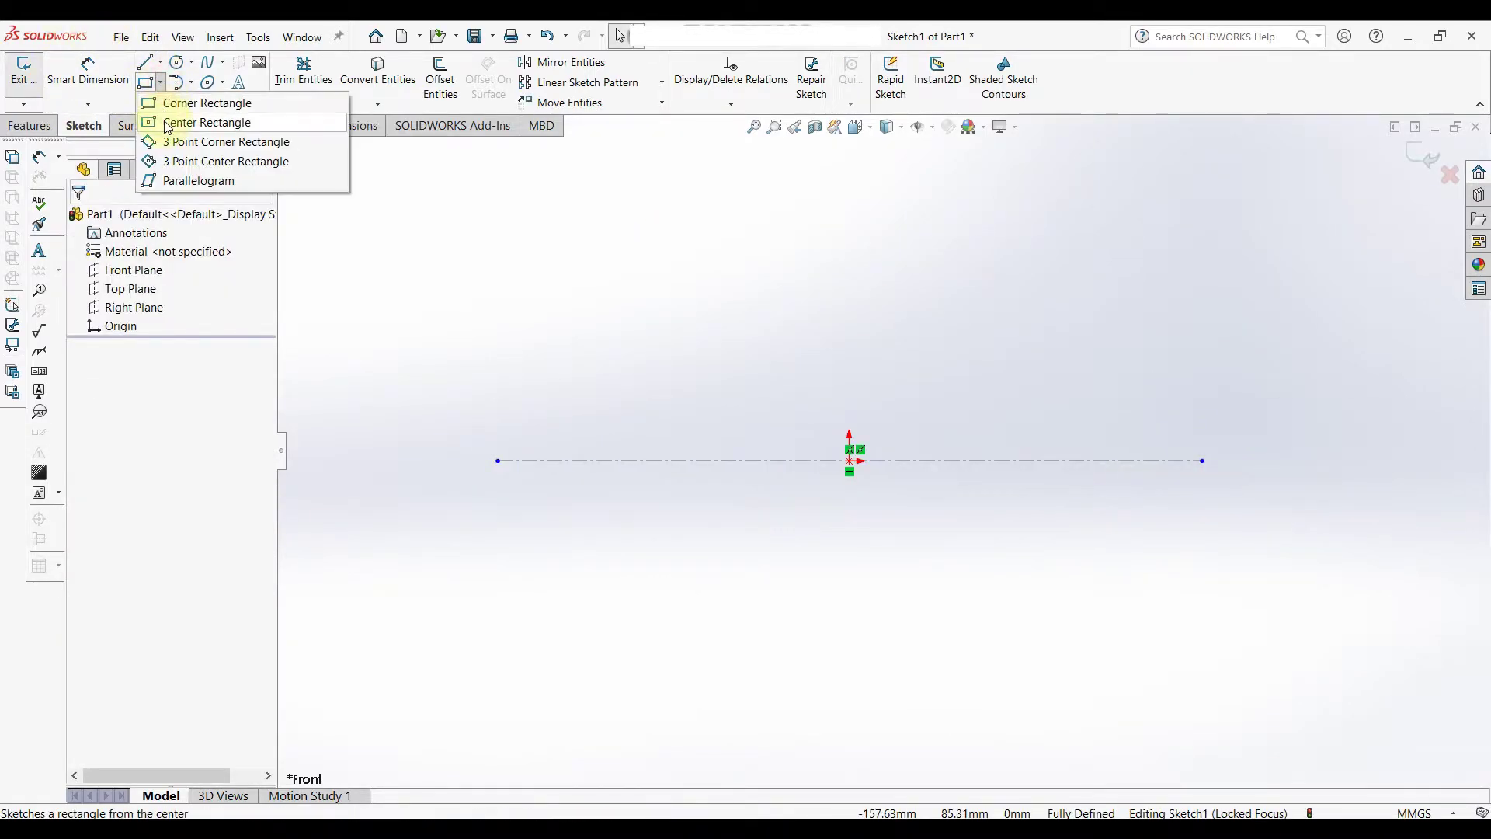
left_click(183, 120)
left_click(850, 462)
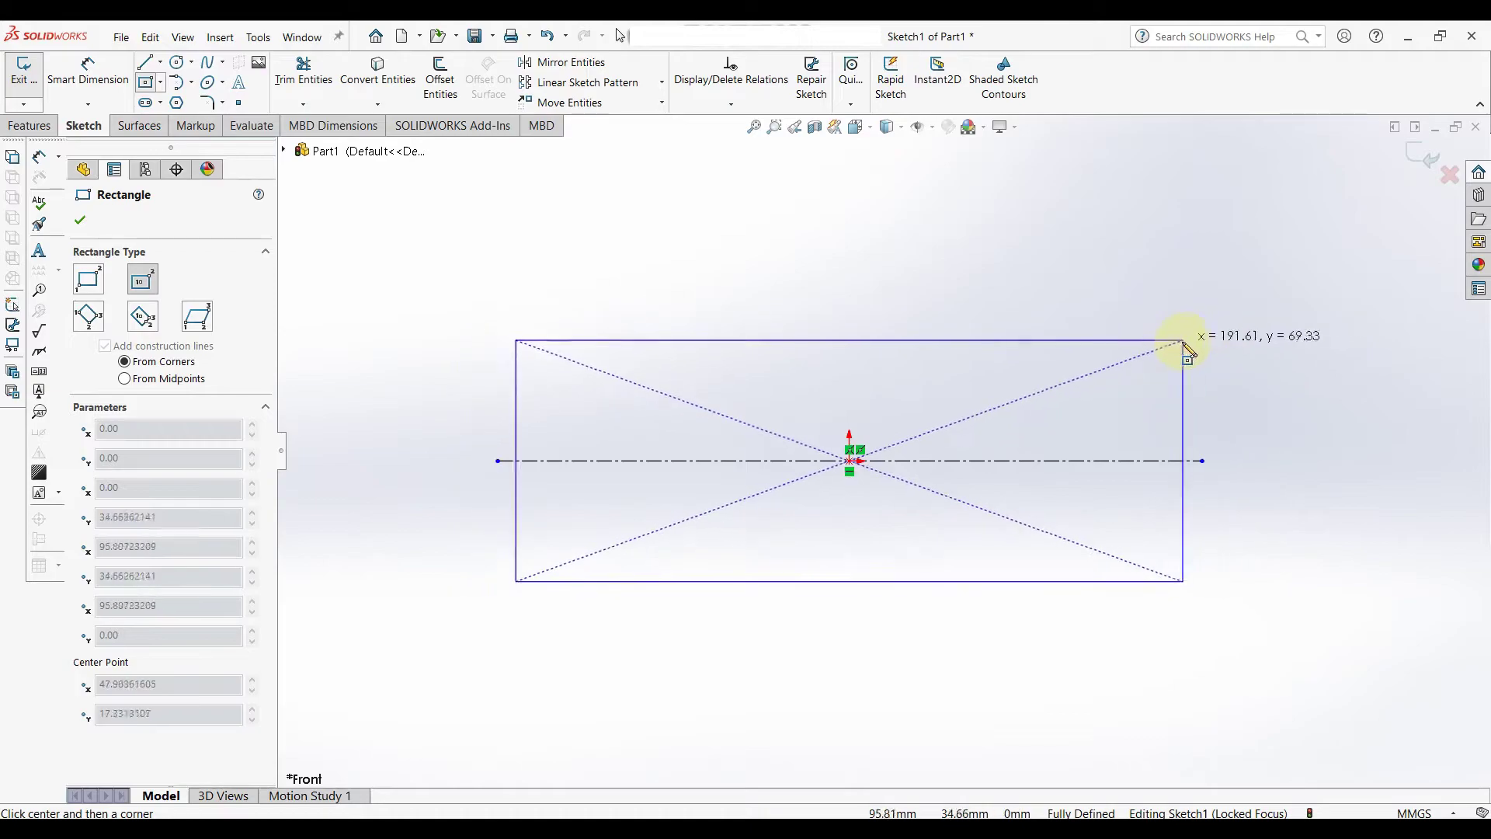
left_click(1182, 402)
right_click(1186, 409)
left_click(1225, 409)
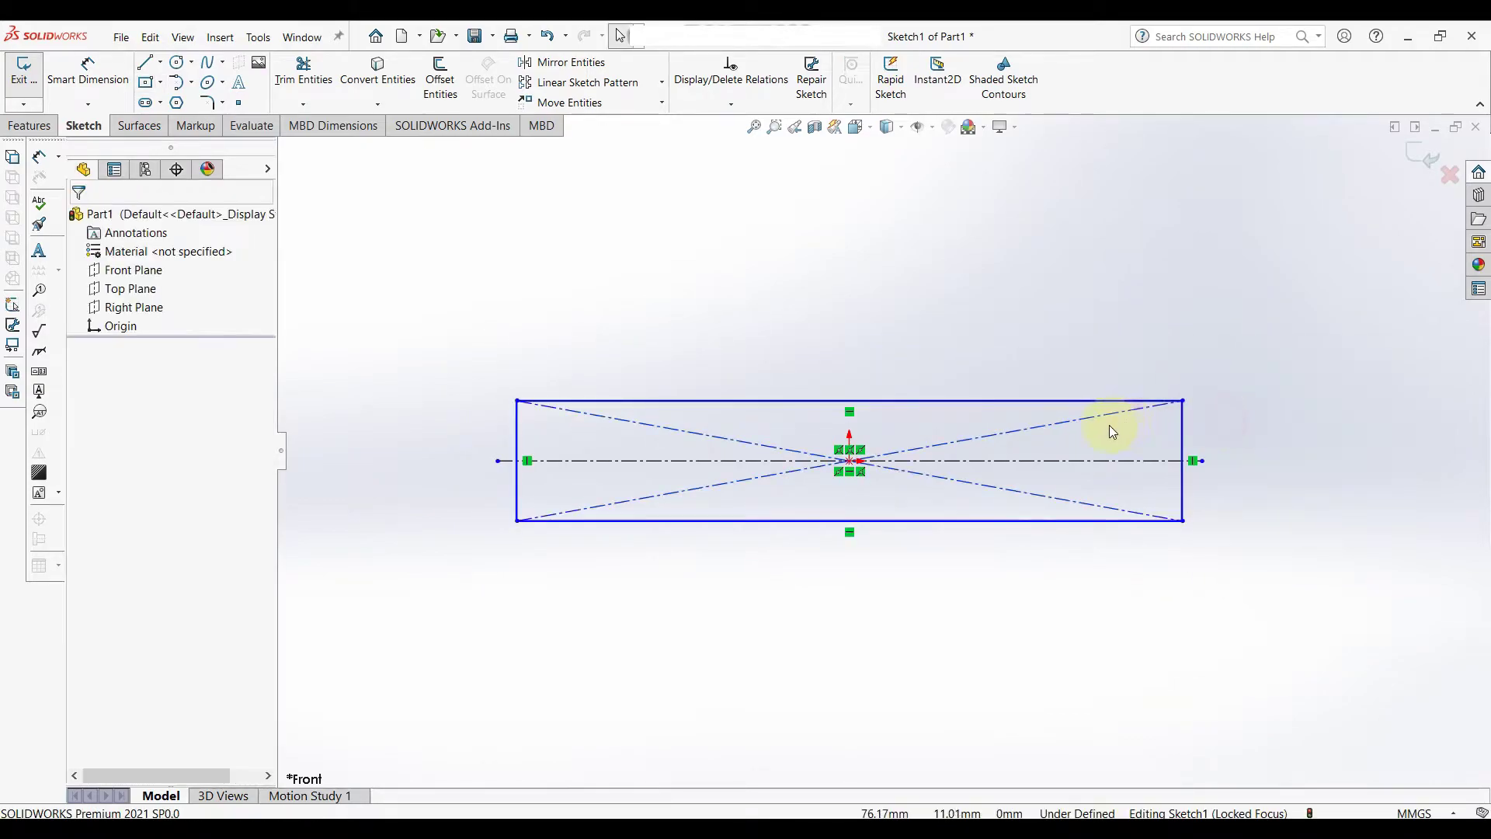
middle_click_drag(1109, 426, 994, 437, "ctrl")
Dimension the rectangle's centre-to-corner horizontal distance as 550 mm.
right_click_drag(810, 376, 809, 332)
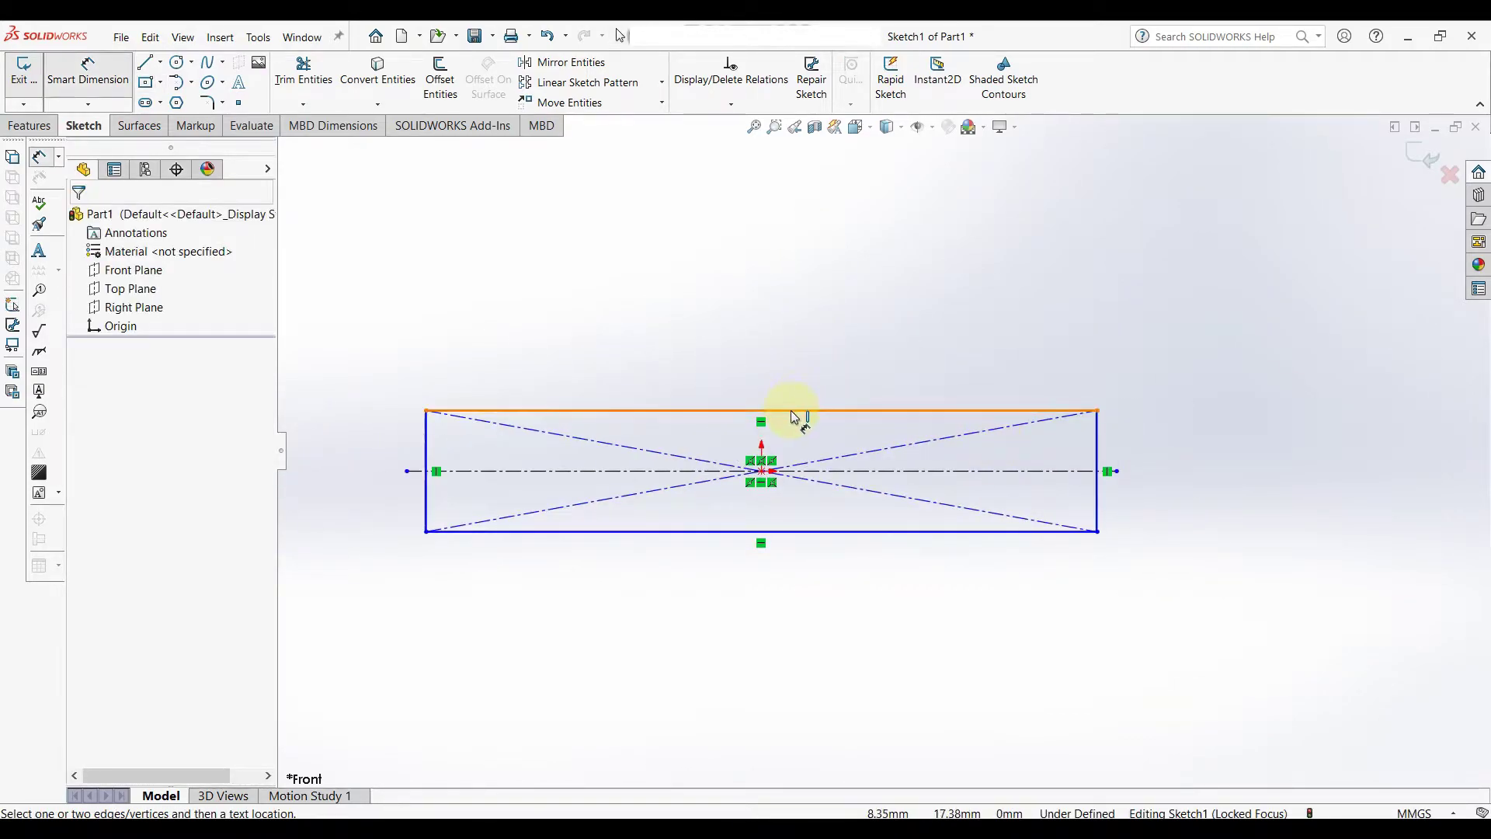
left_click(797, 410)
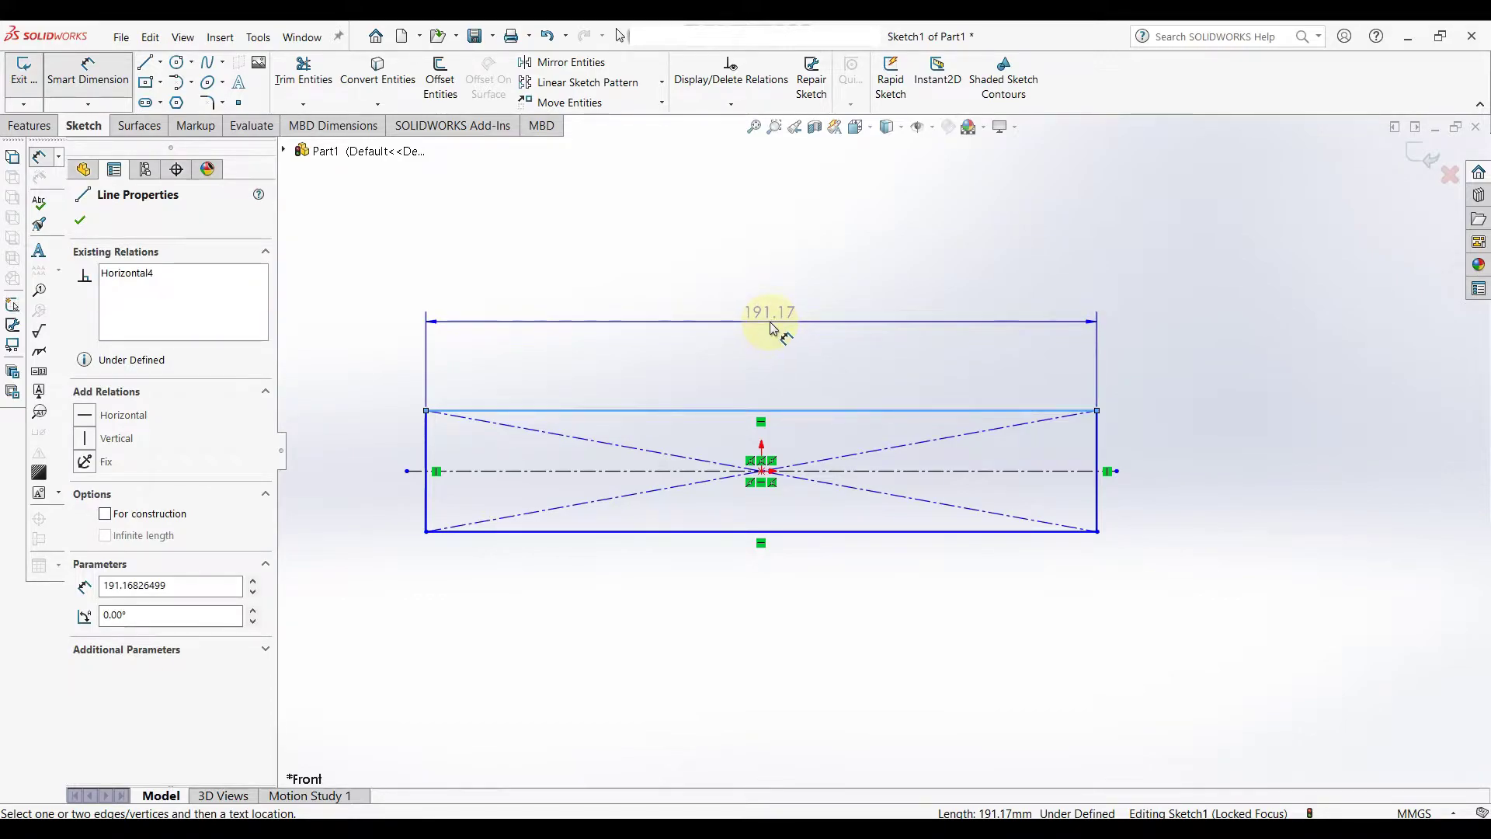
key("Escape")
left_click(761, 471)
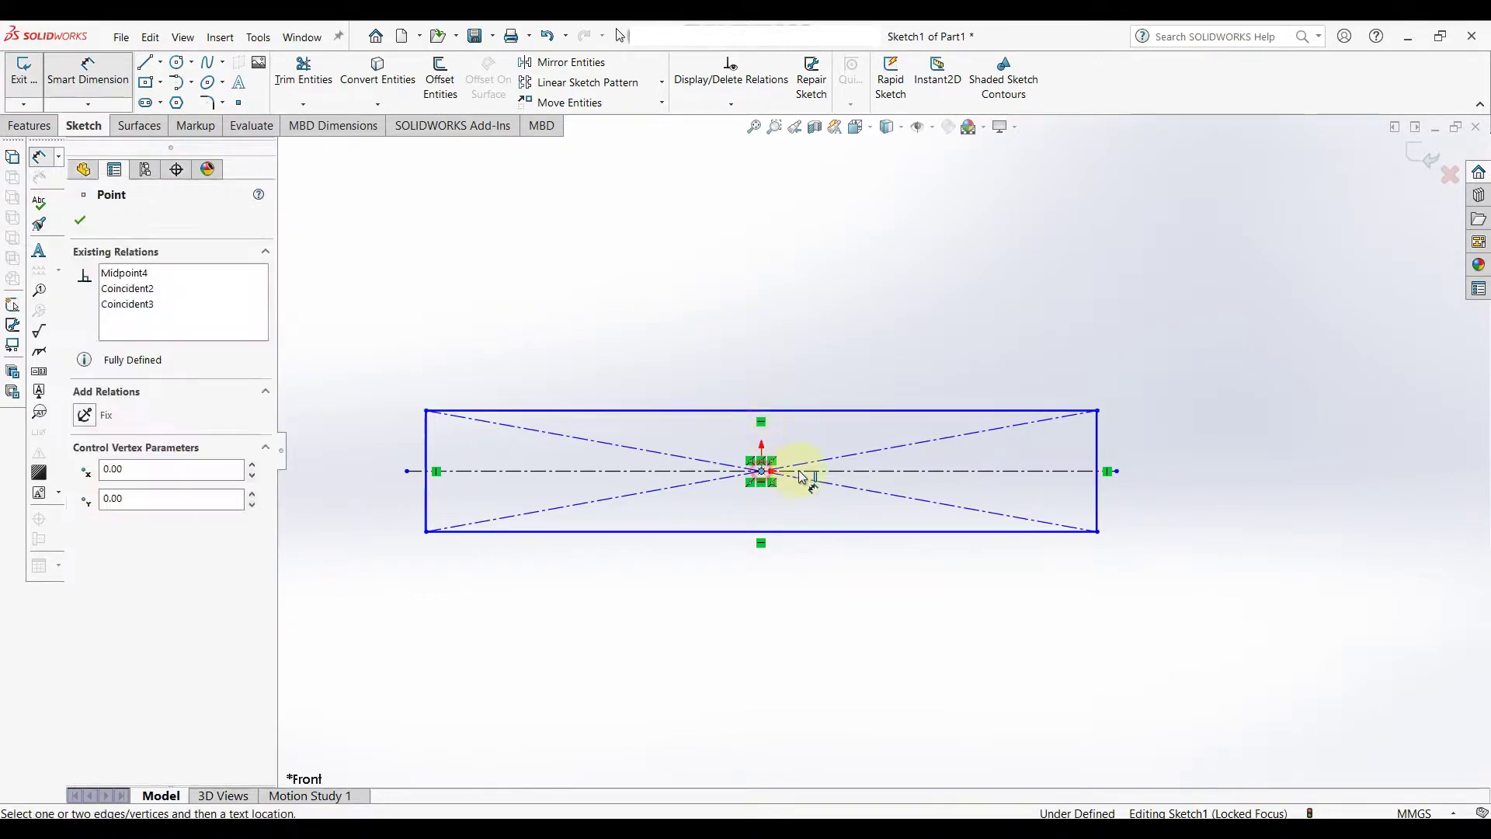
left_click(1098, 410)
left_click(988, 320)
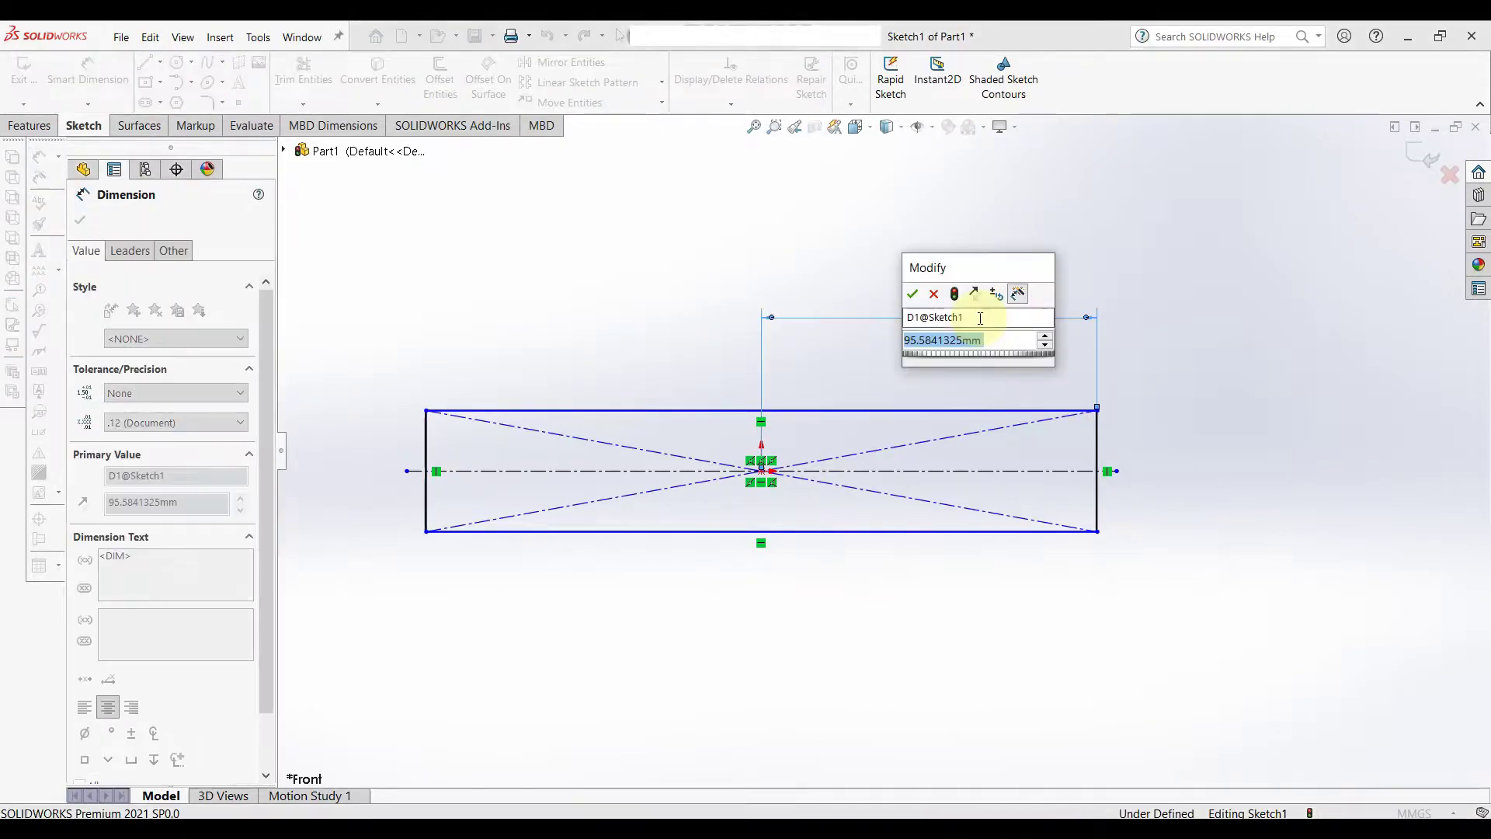
type("550")
key("Return")
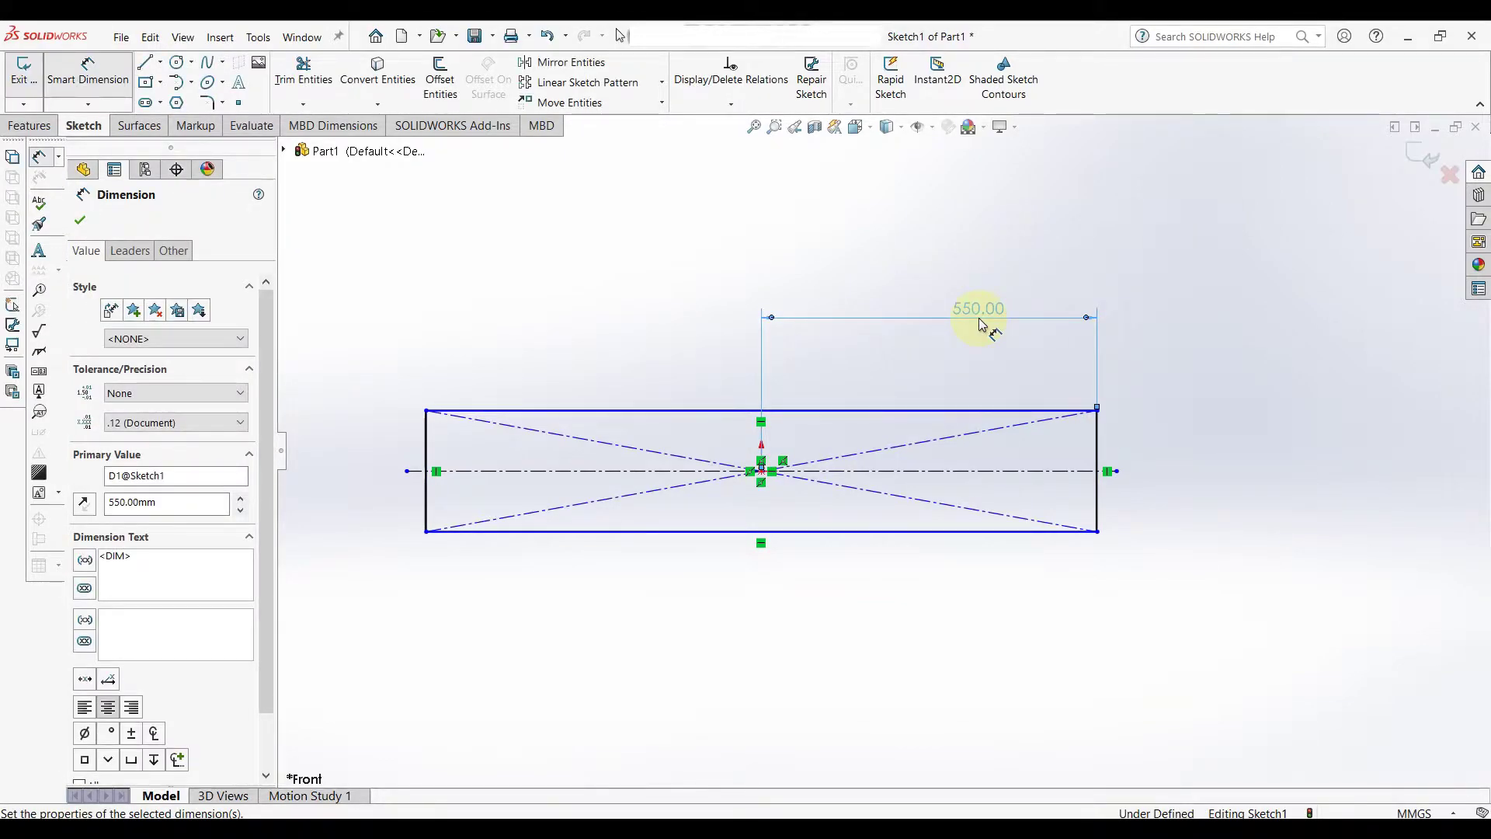
Dimension the rectangle's right edge height as 100 mm.
left_click(1099, 458)
left_click(1163, 459)
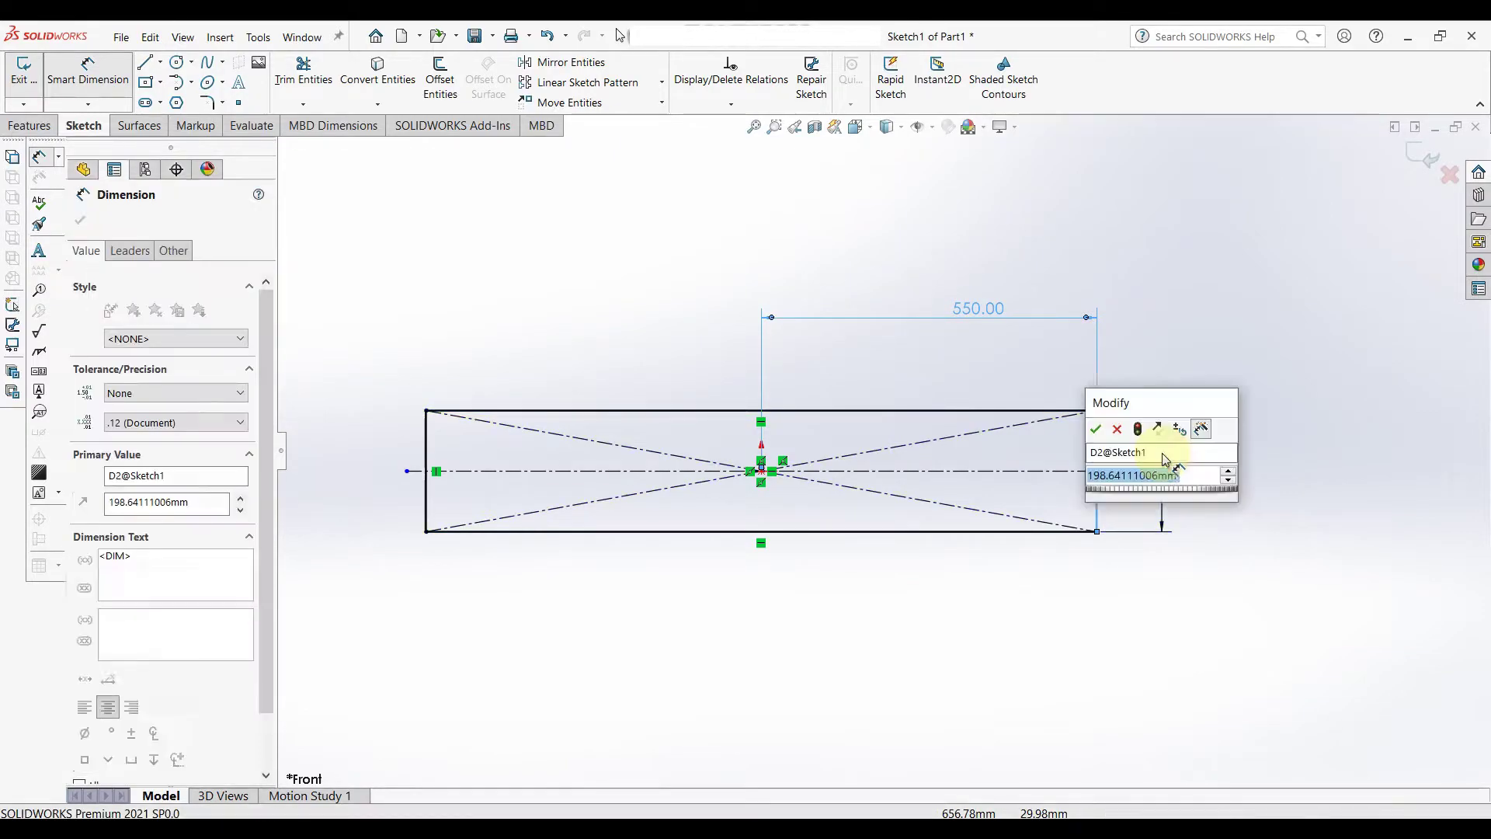
type("100")
key("Return")
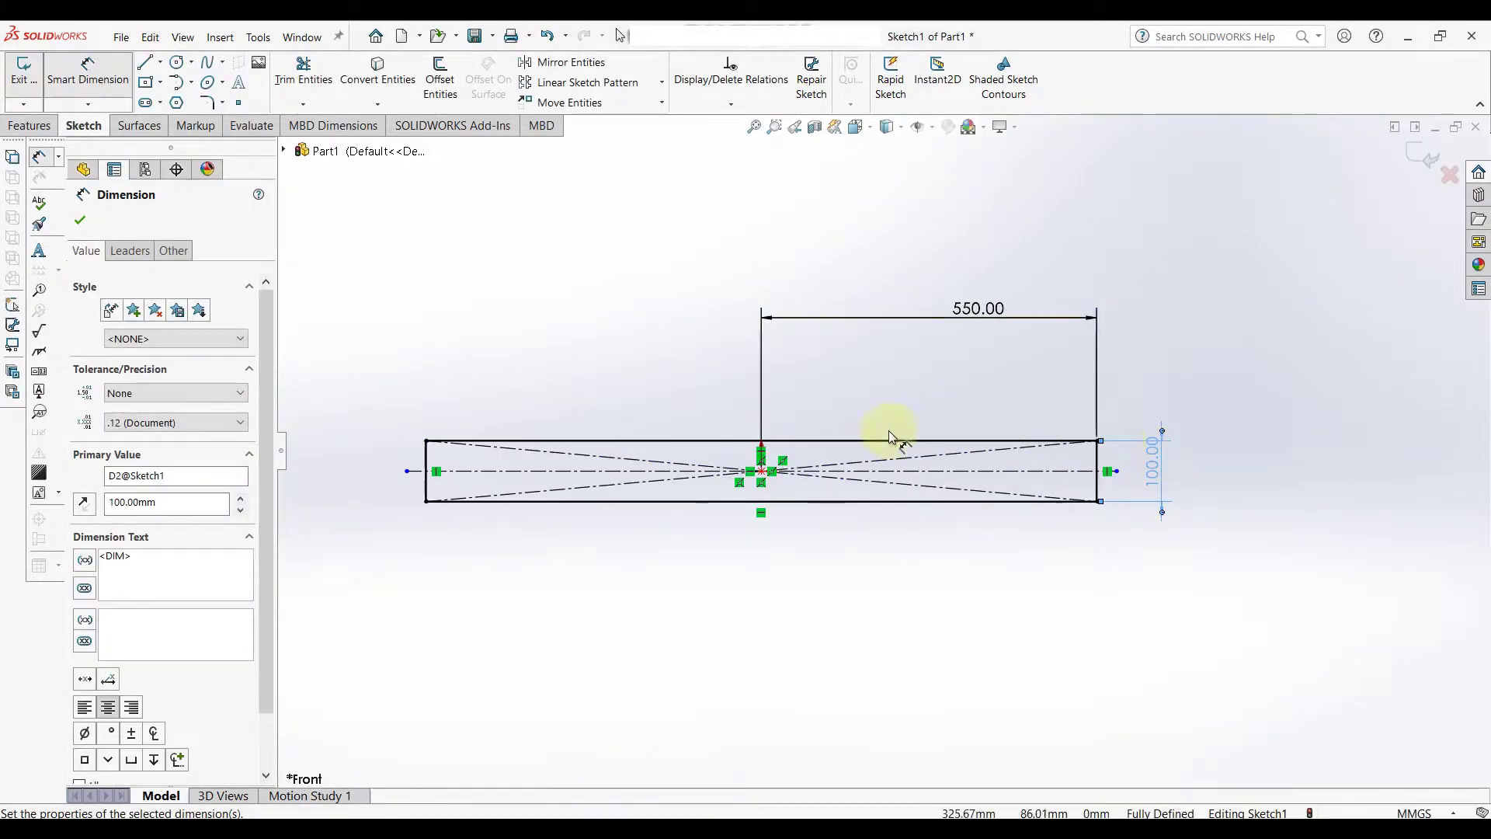
left_click(77, 224)
Extrude the rectangle 120 mm mid plane, then start a sketch on the bar's front face.
left_click(30, 125)
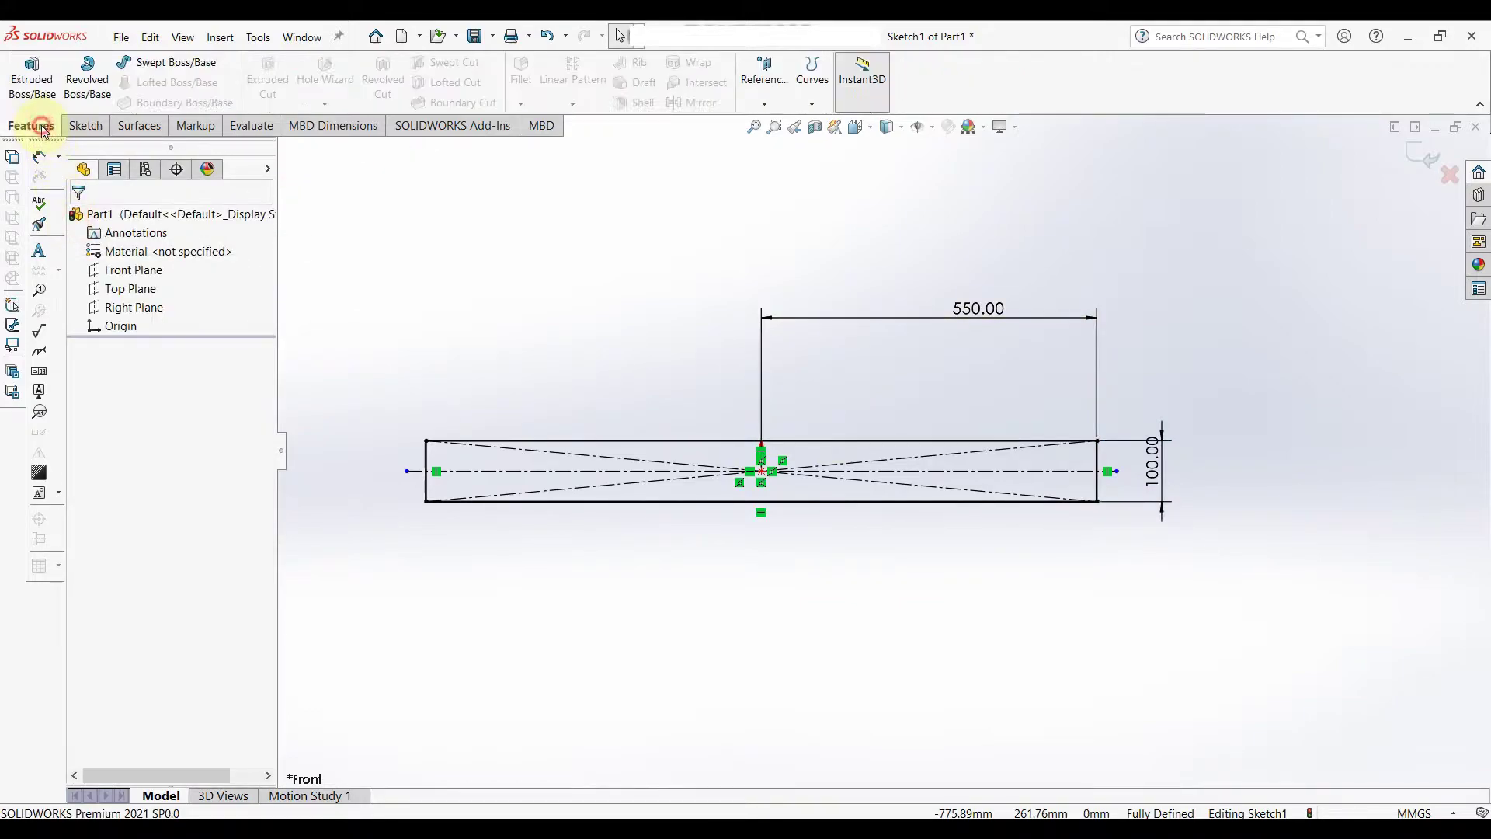
left_click(32, 78)
left_click(152, 327)
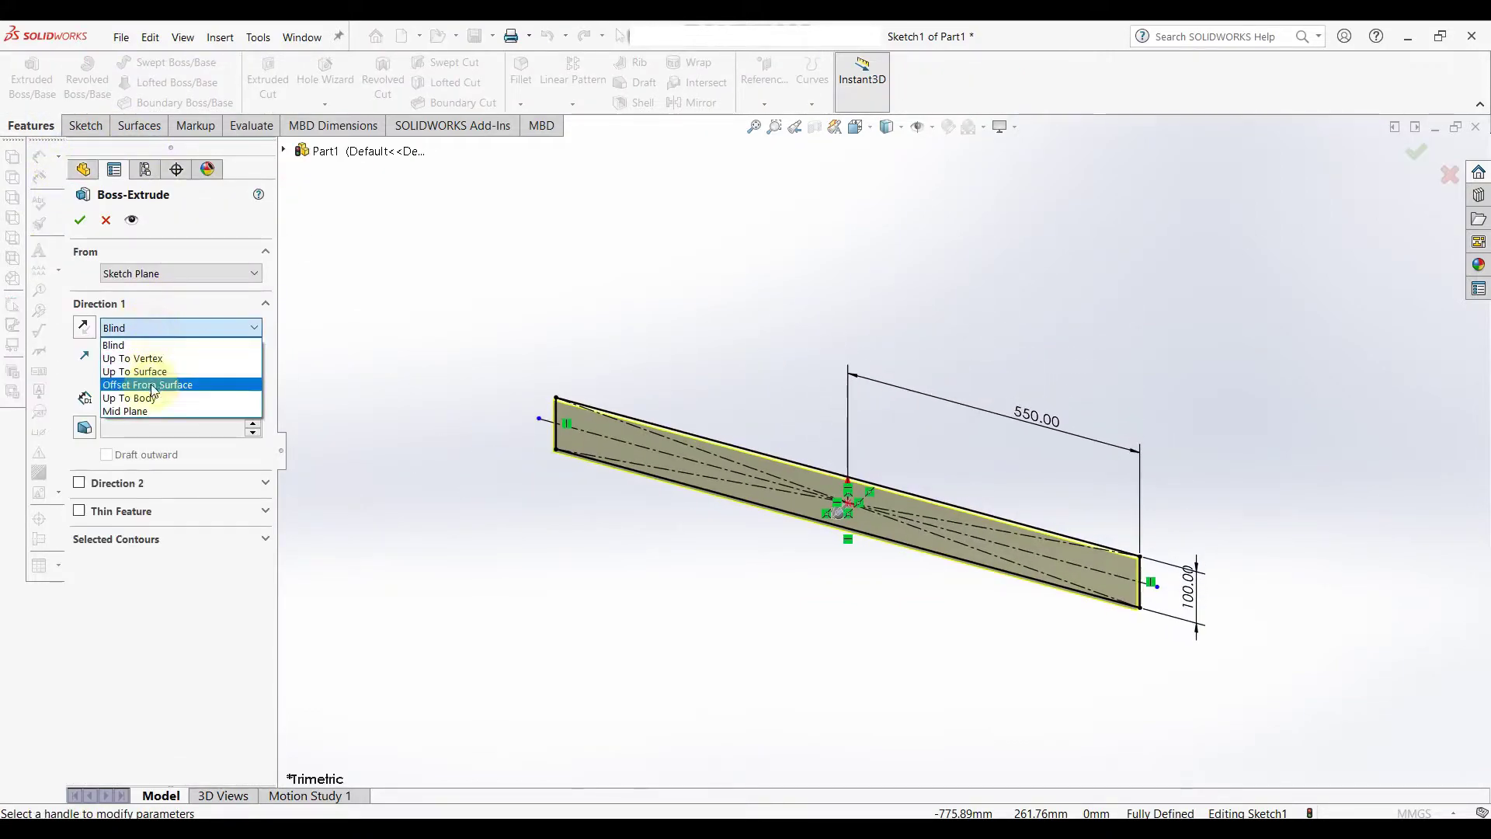
left_click(153, 413)
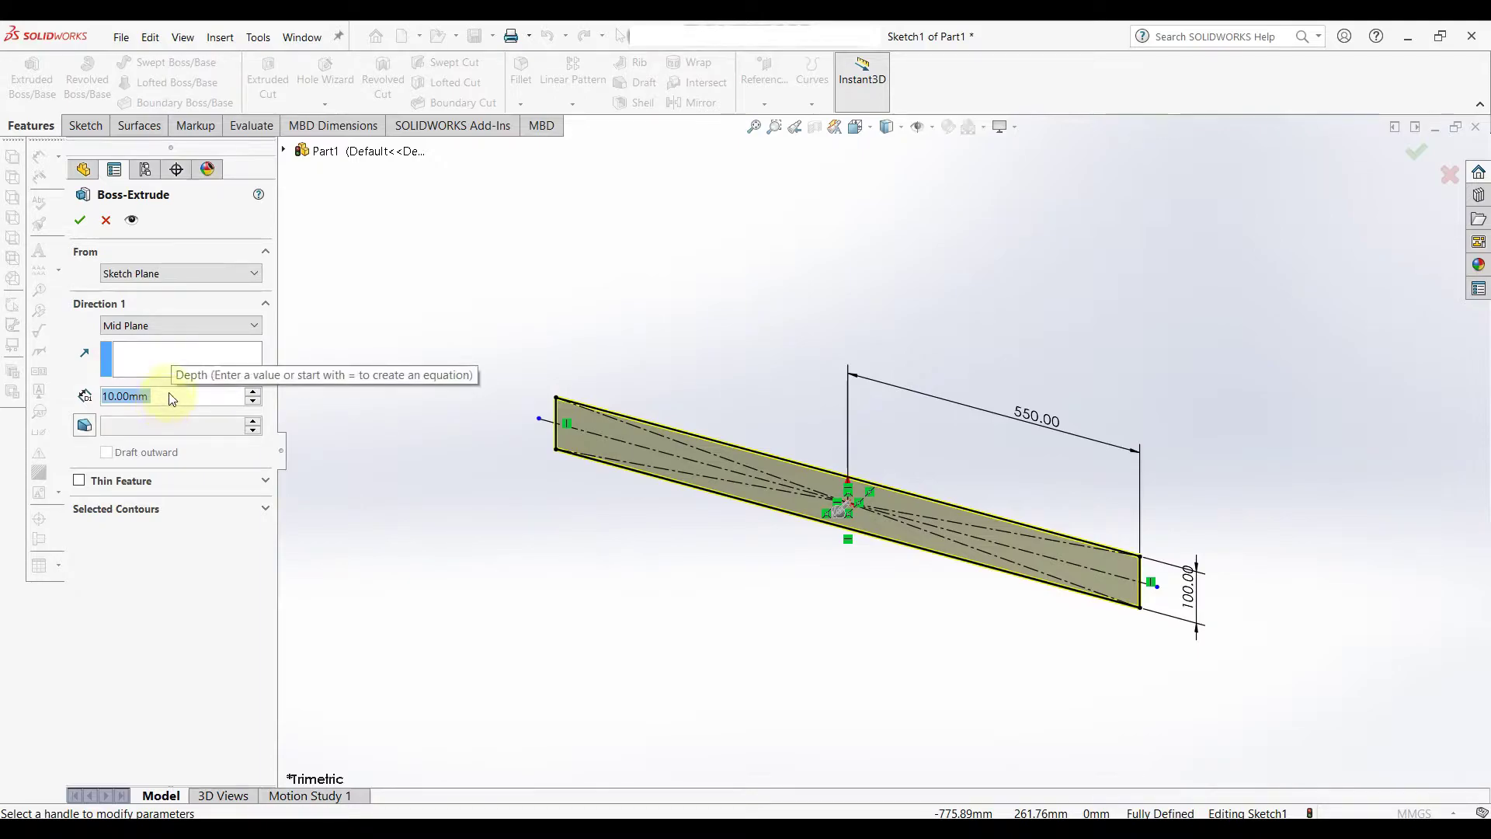
type("120")
key("Return")
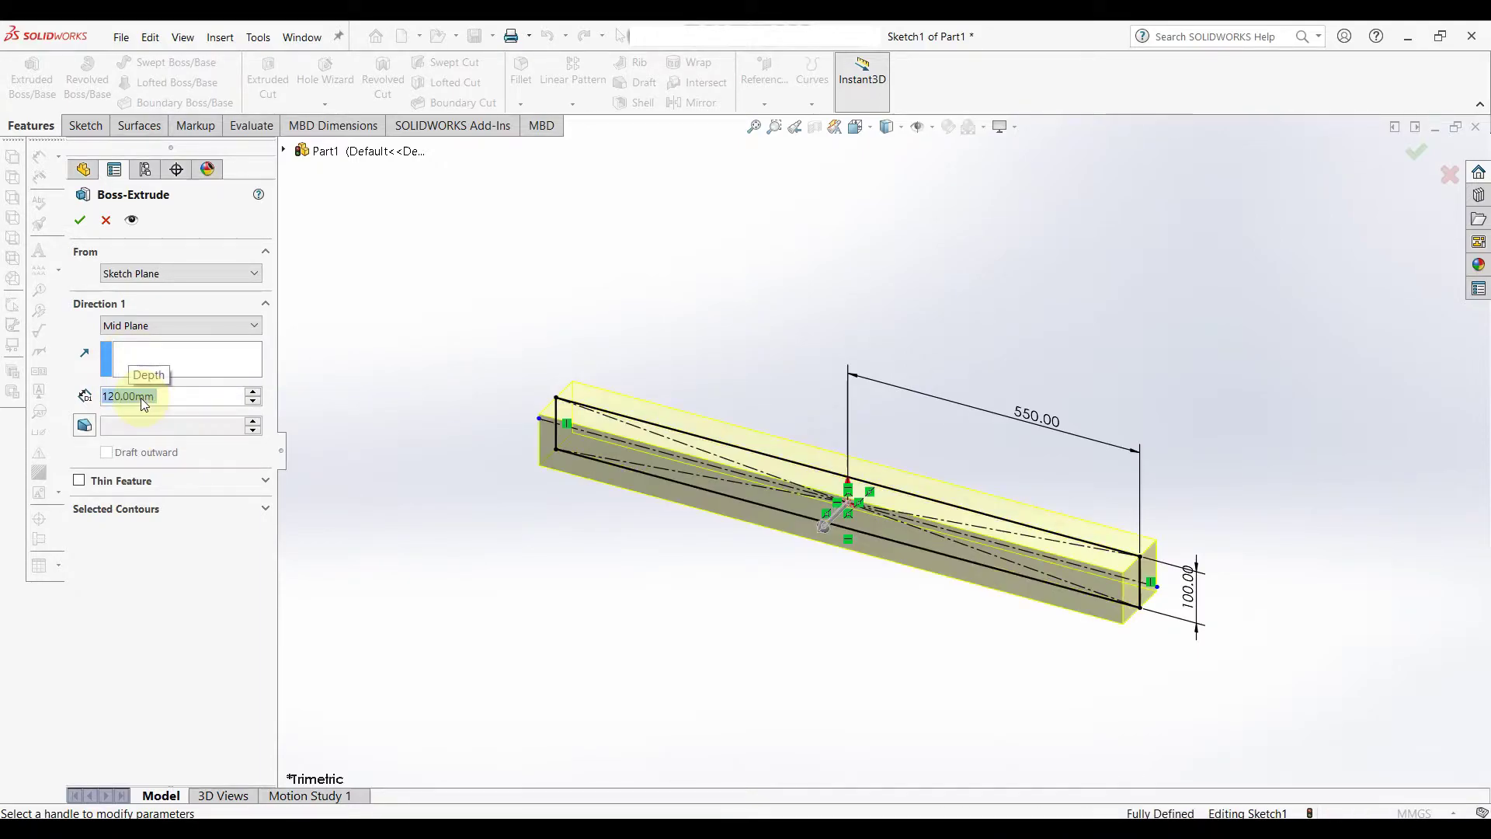
left_click(79, 220)
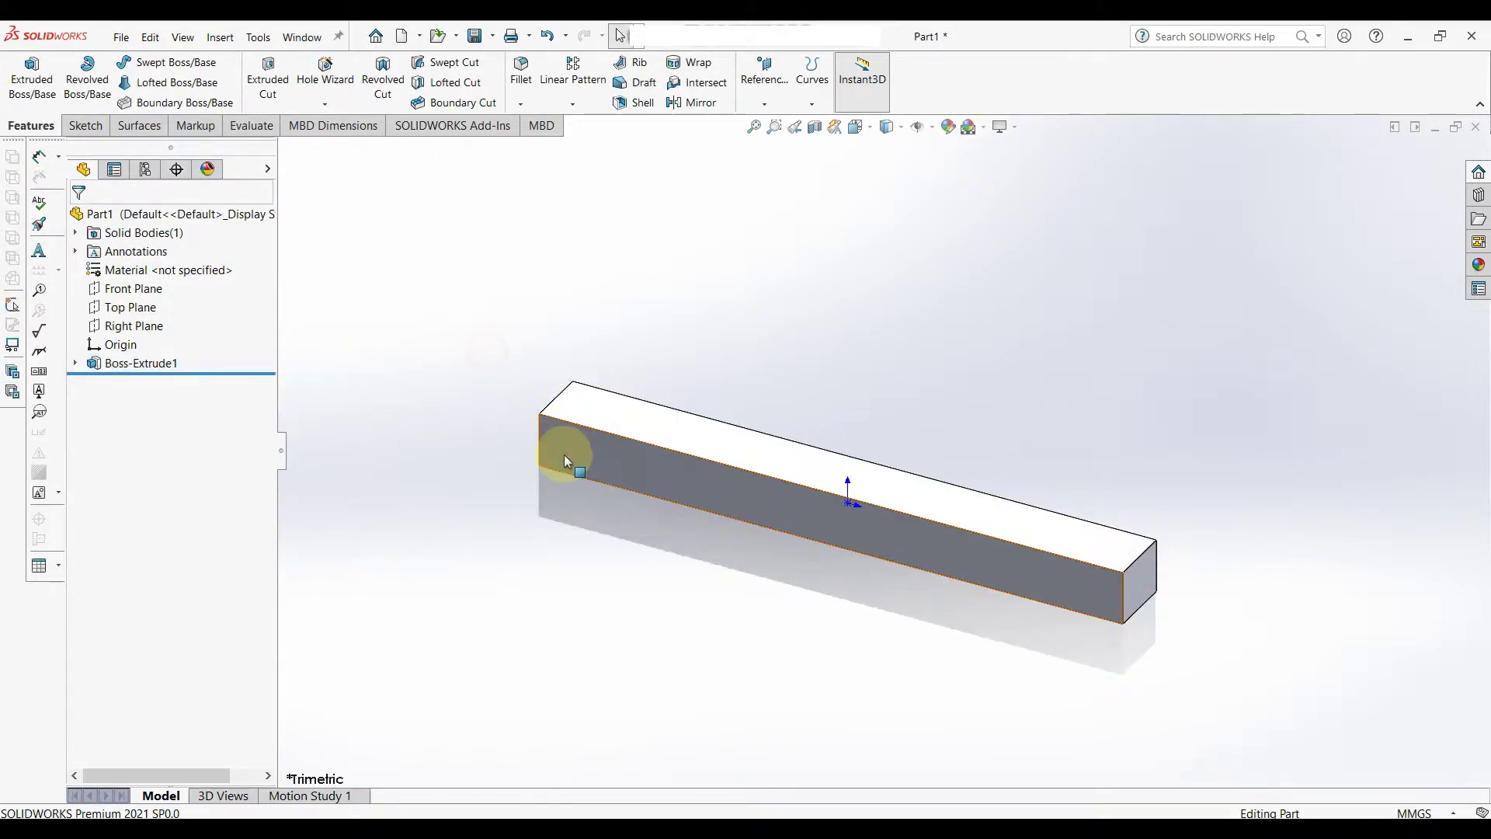
left_click(594, 435)
left_click(629, 412)
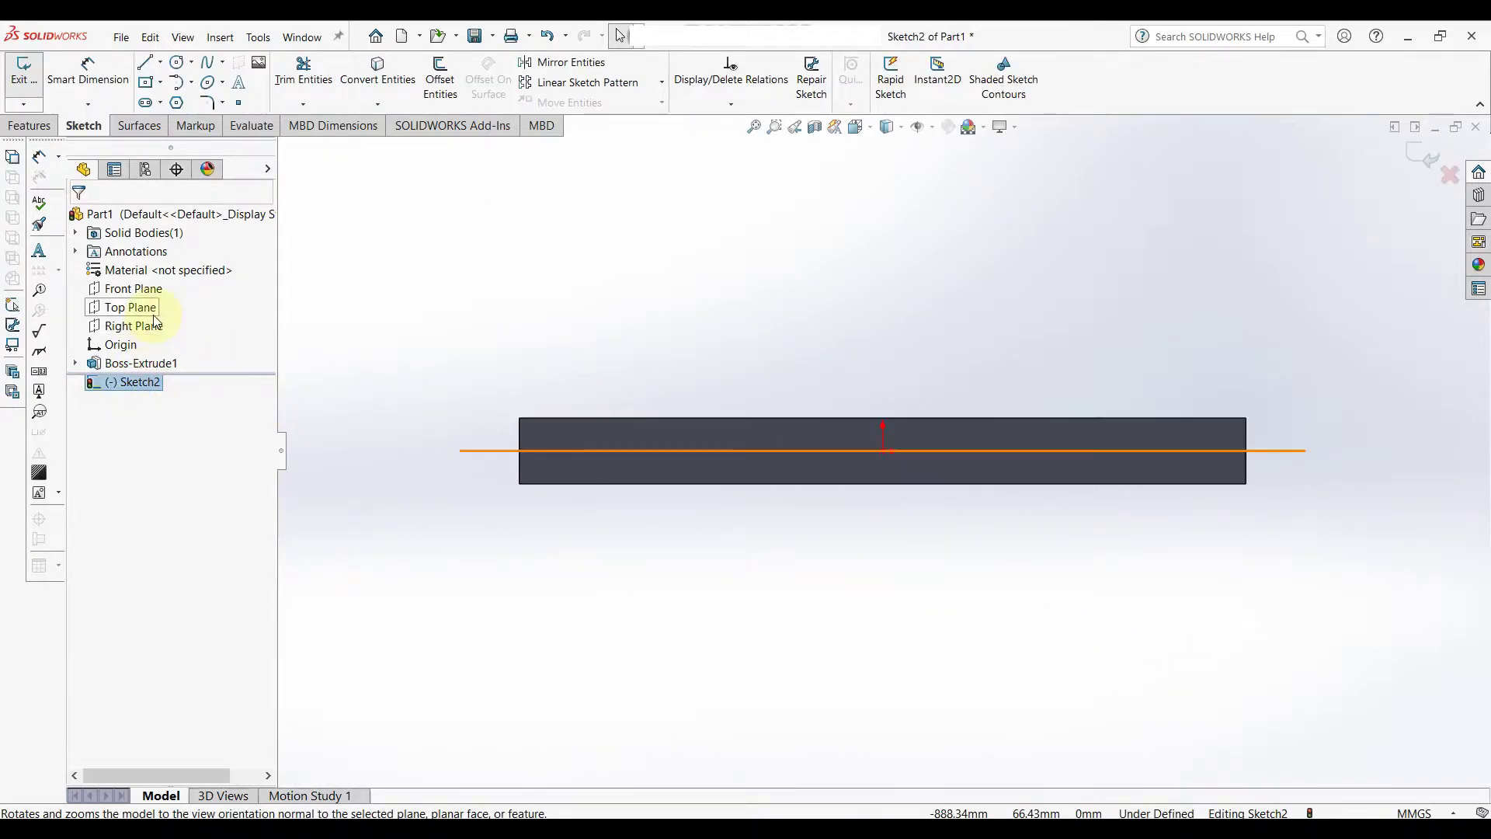
Convert the bar face edges and draw the rounded left-end line and arc.
left_click(379, 74)
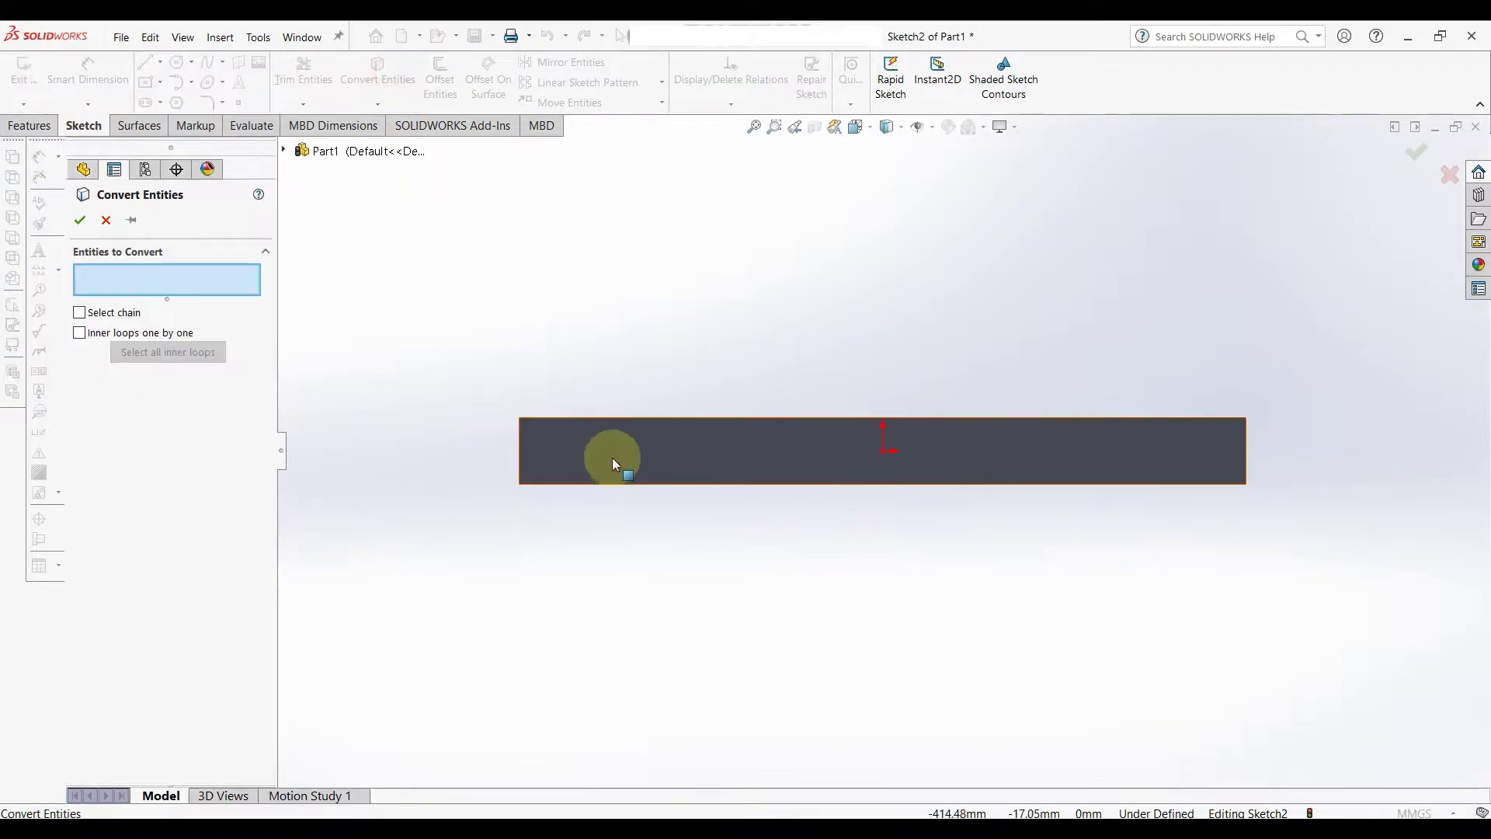
left_click(612, 458)
left_click(90, 225)
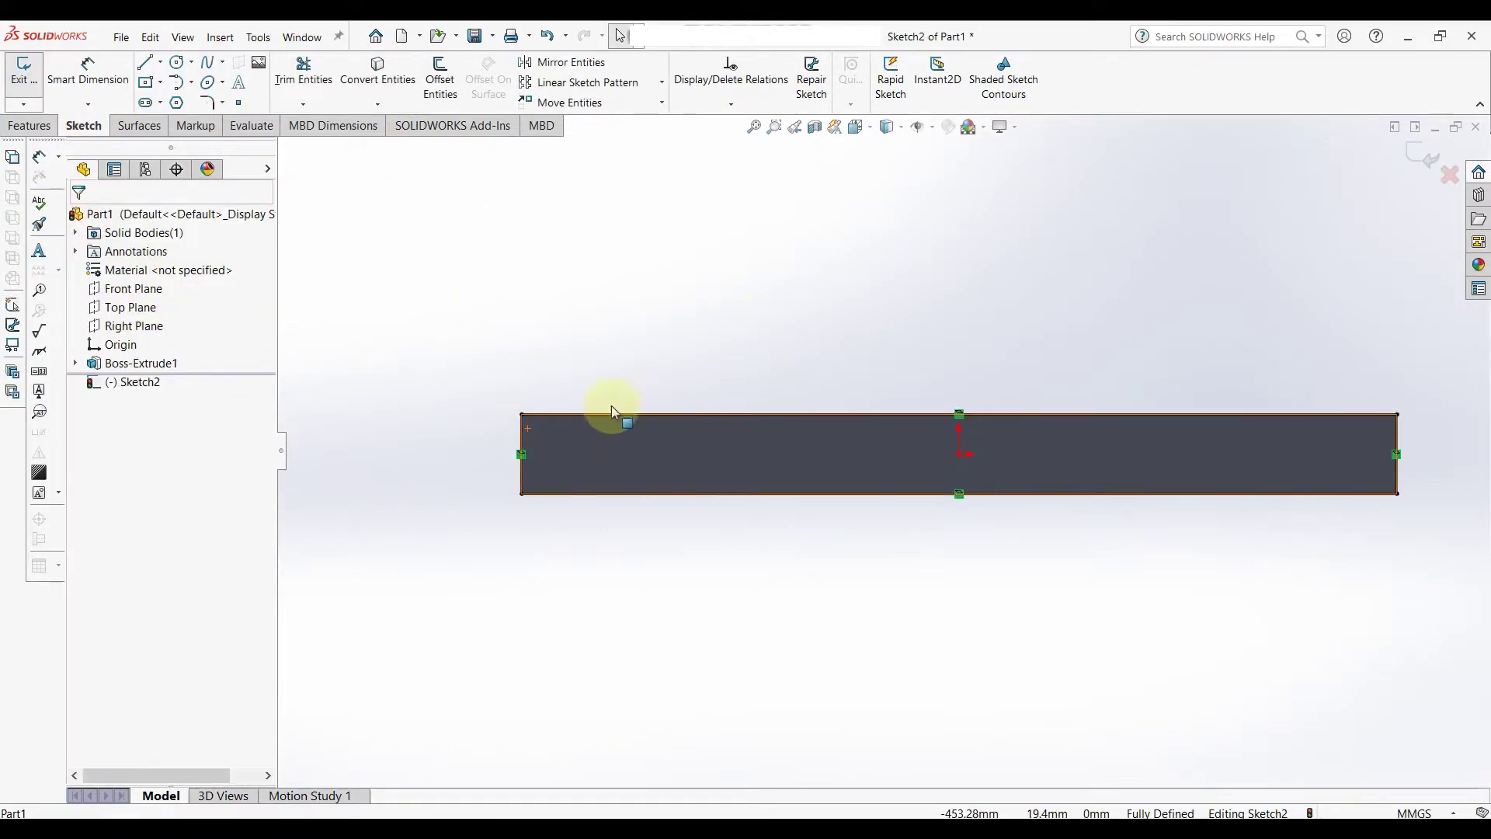
right_click_drag(814, 309, 693, 314)
left_click(521, 416)
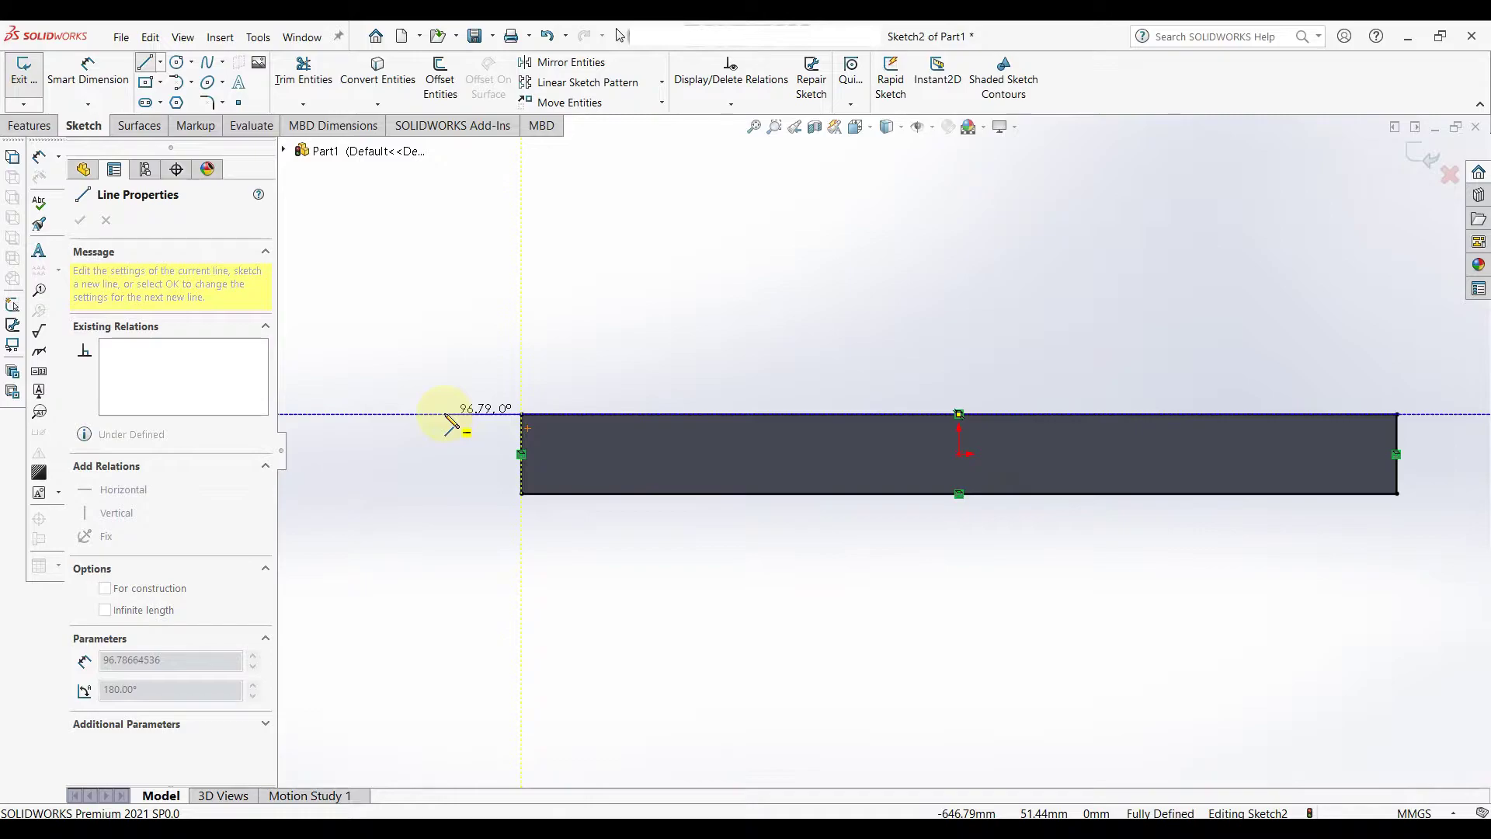
left_click(445, 415)
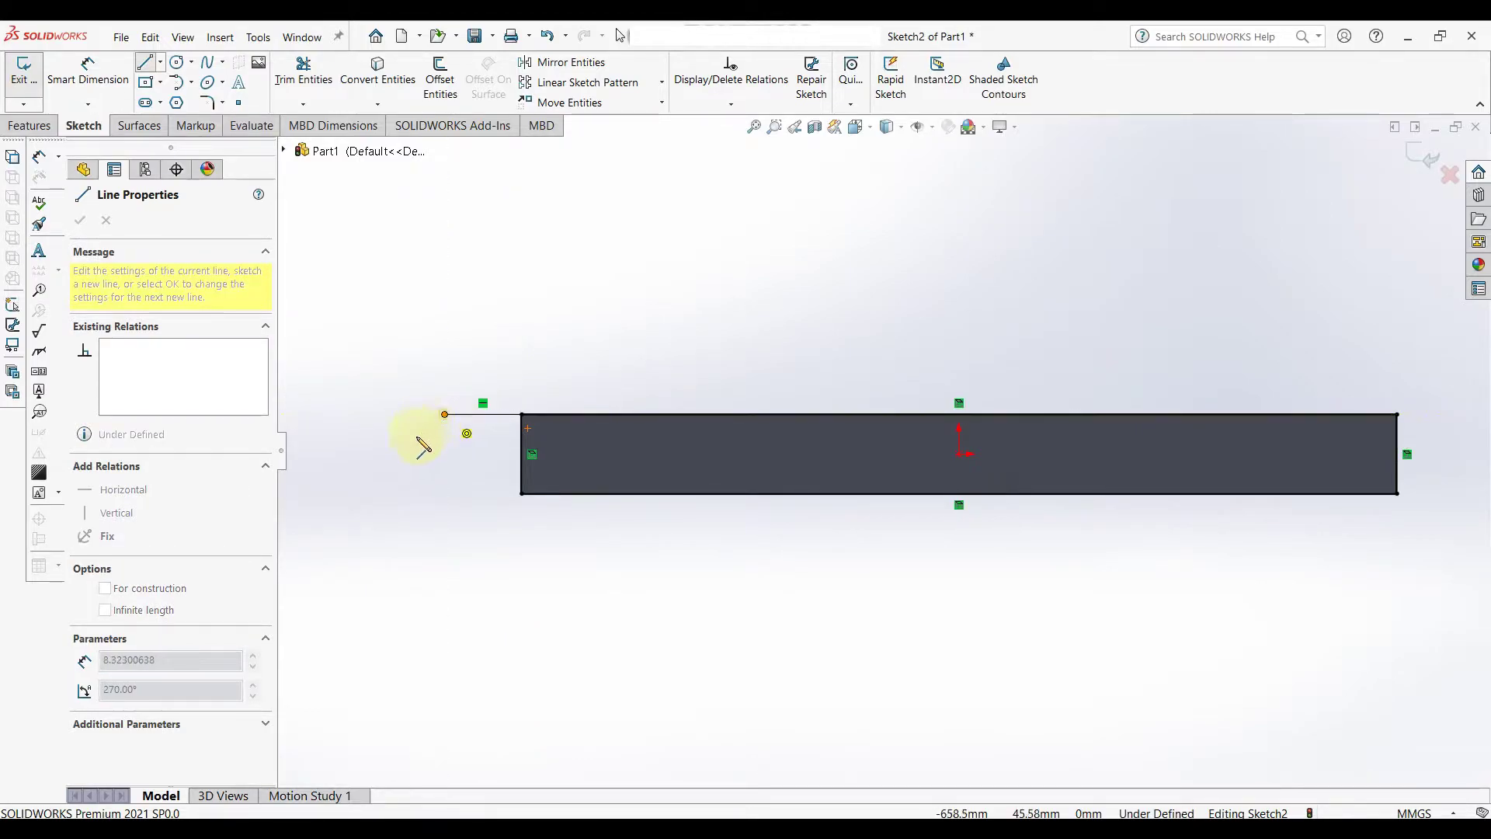
left_click(440, 494)
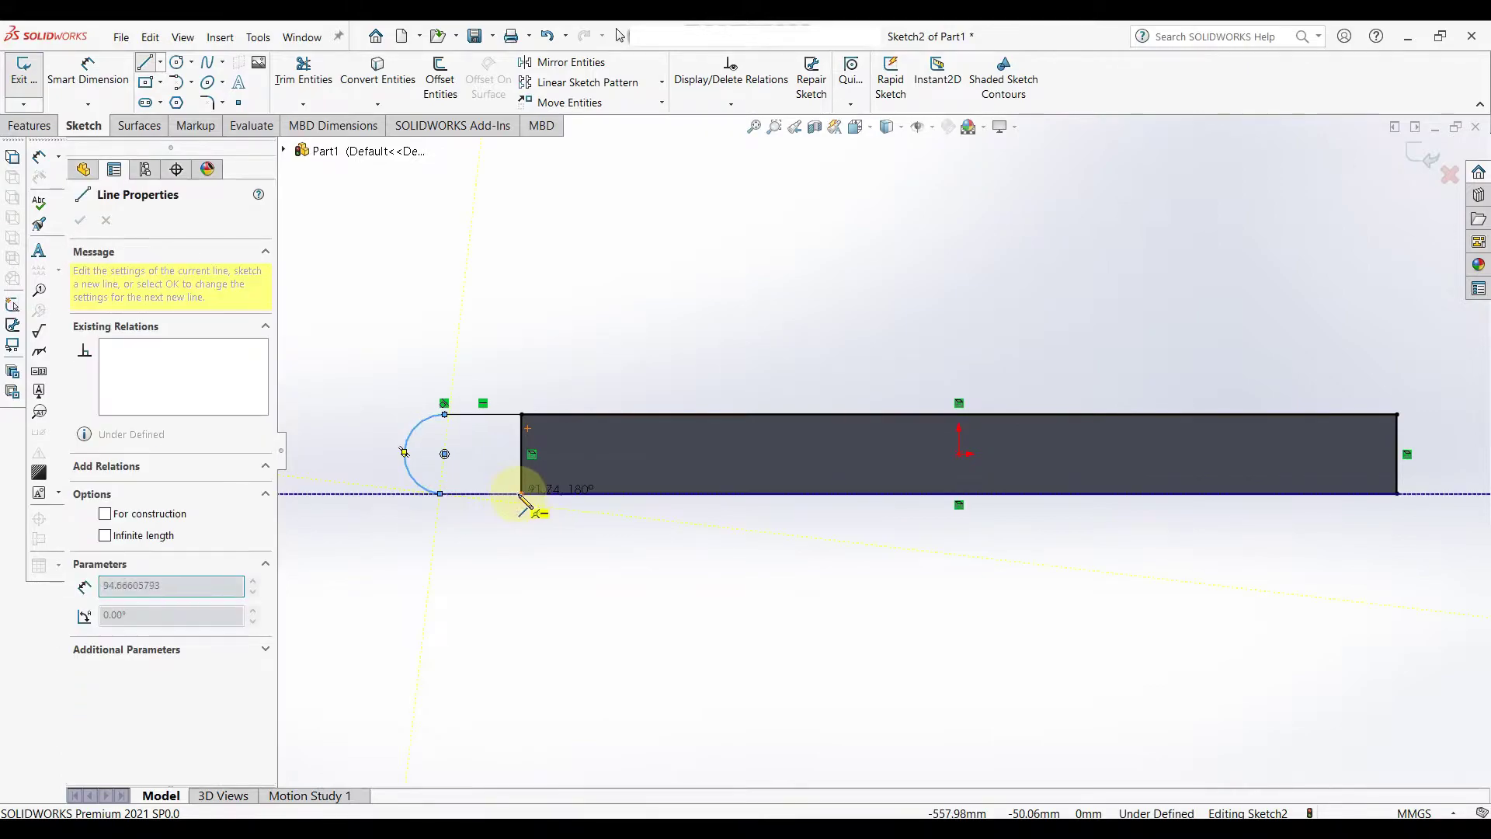
right_click(521, 522)
left_click(567, 535)
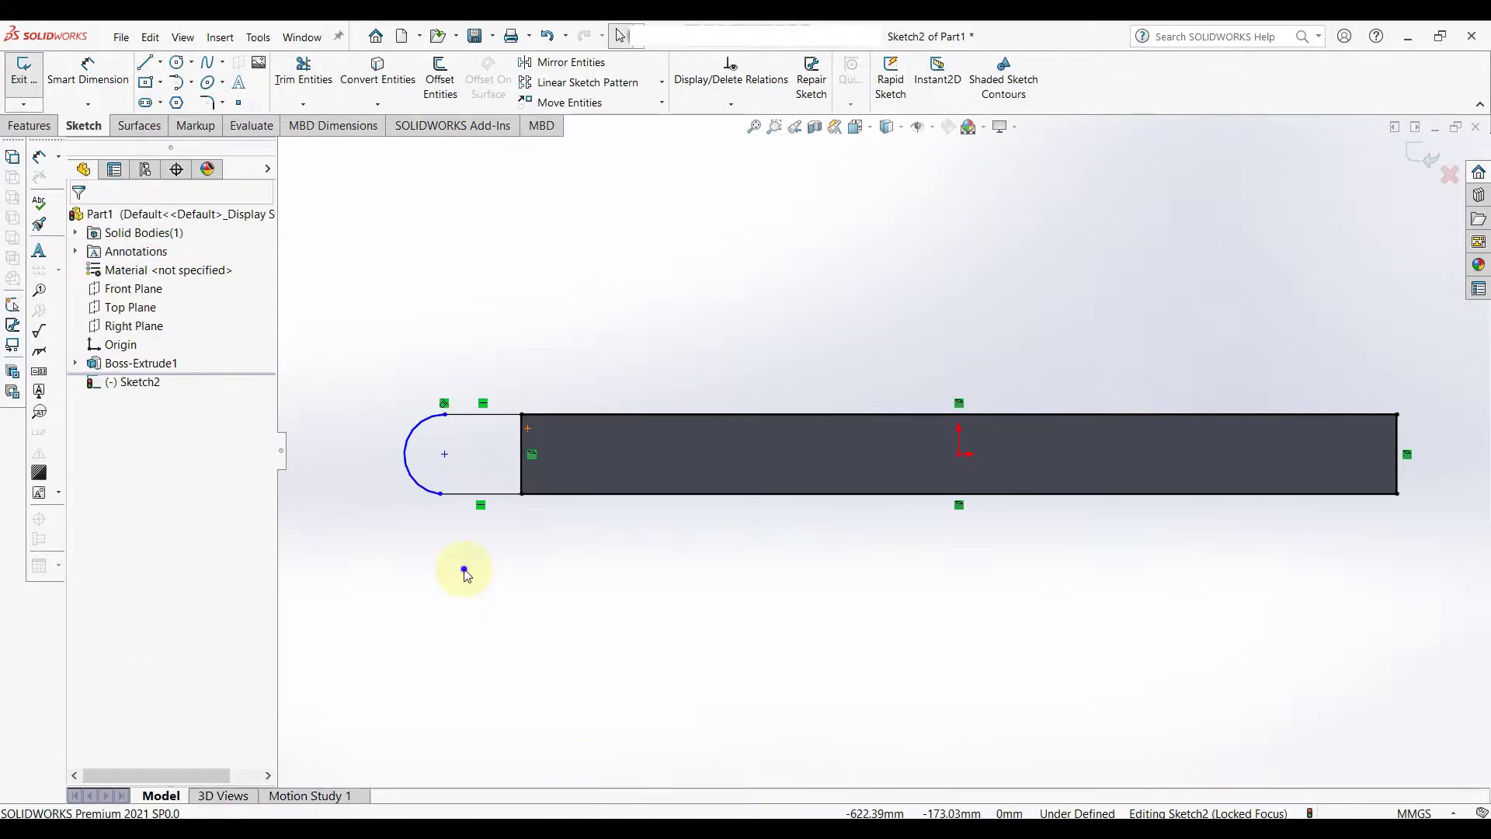
Dimension the end line length to 100 mm and the arc radius to 50 mm.
right_click_drag(464, 568, 464, 543)
left_click(482, 416)
left_click(483, 359)
type("100")
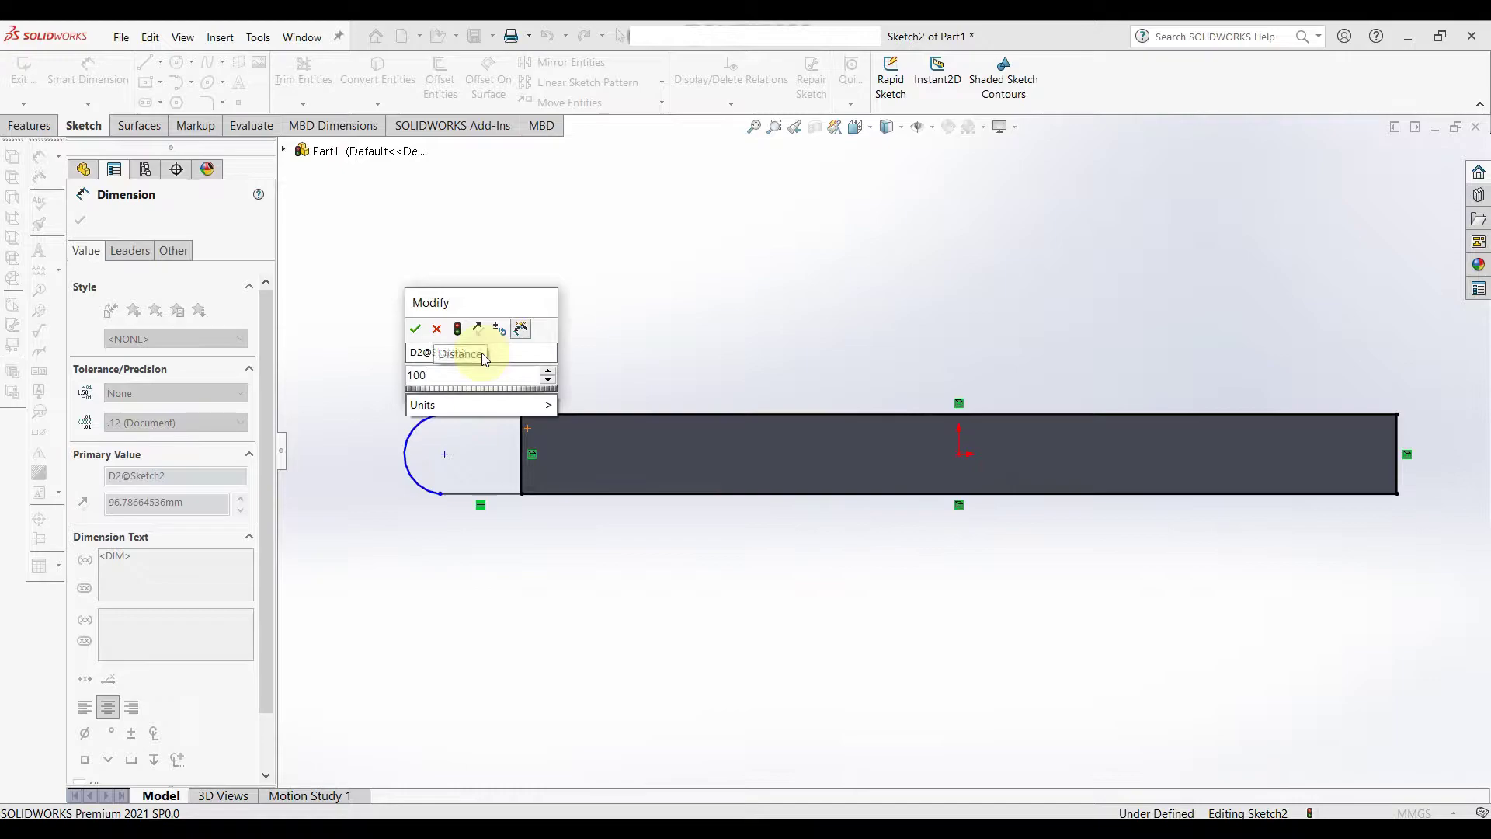
key("Return")
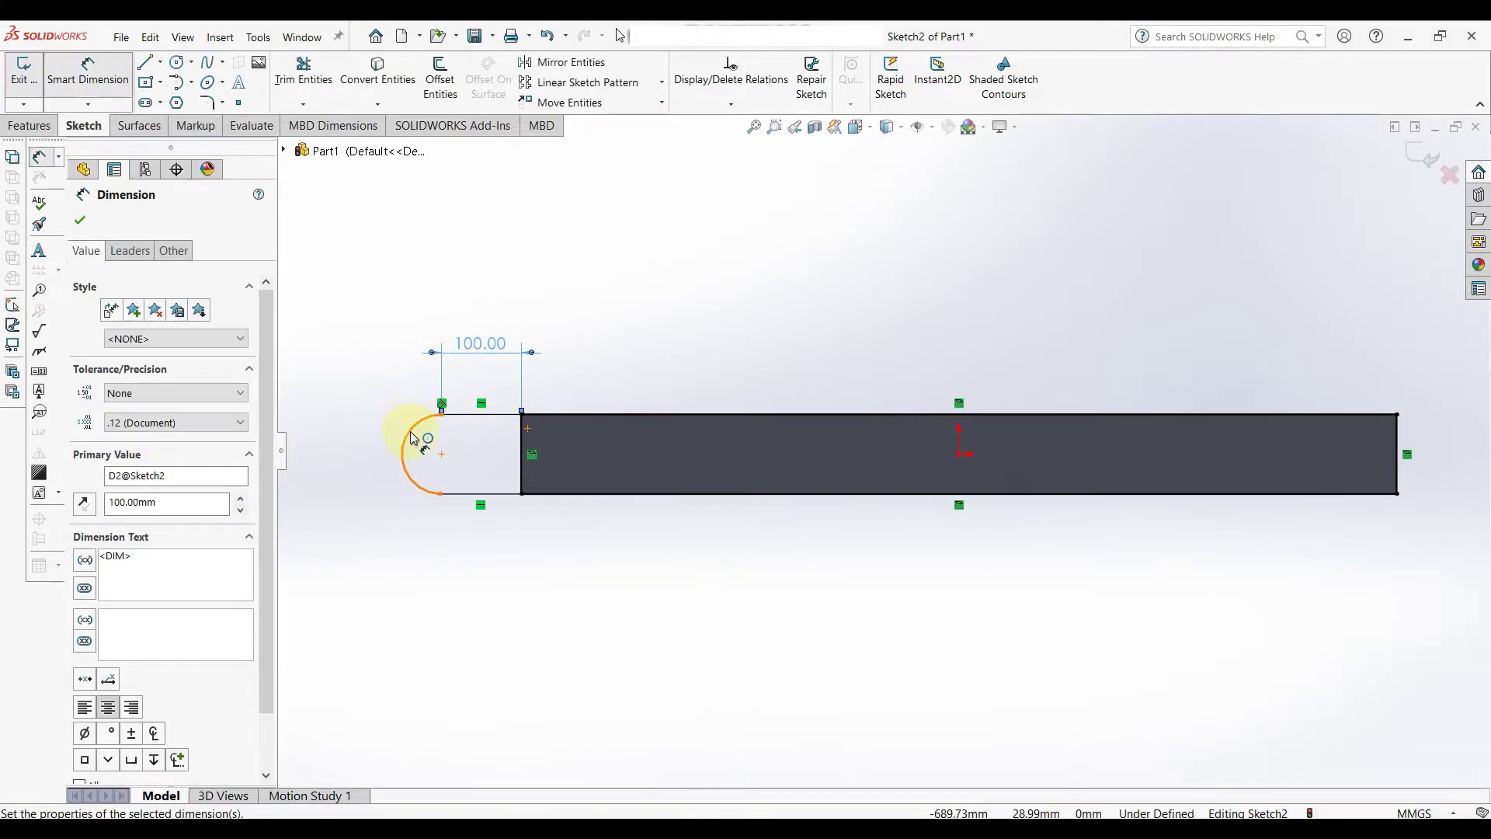
left_click(412, 437)
left_click(379, 406)
type("5")
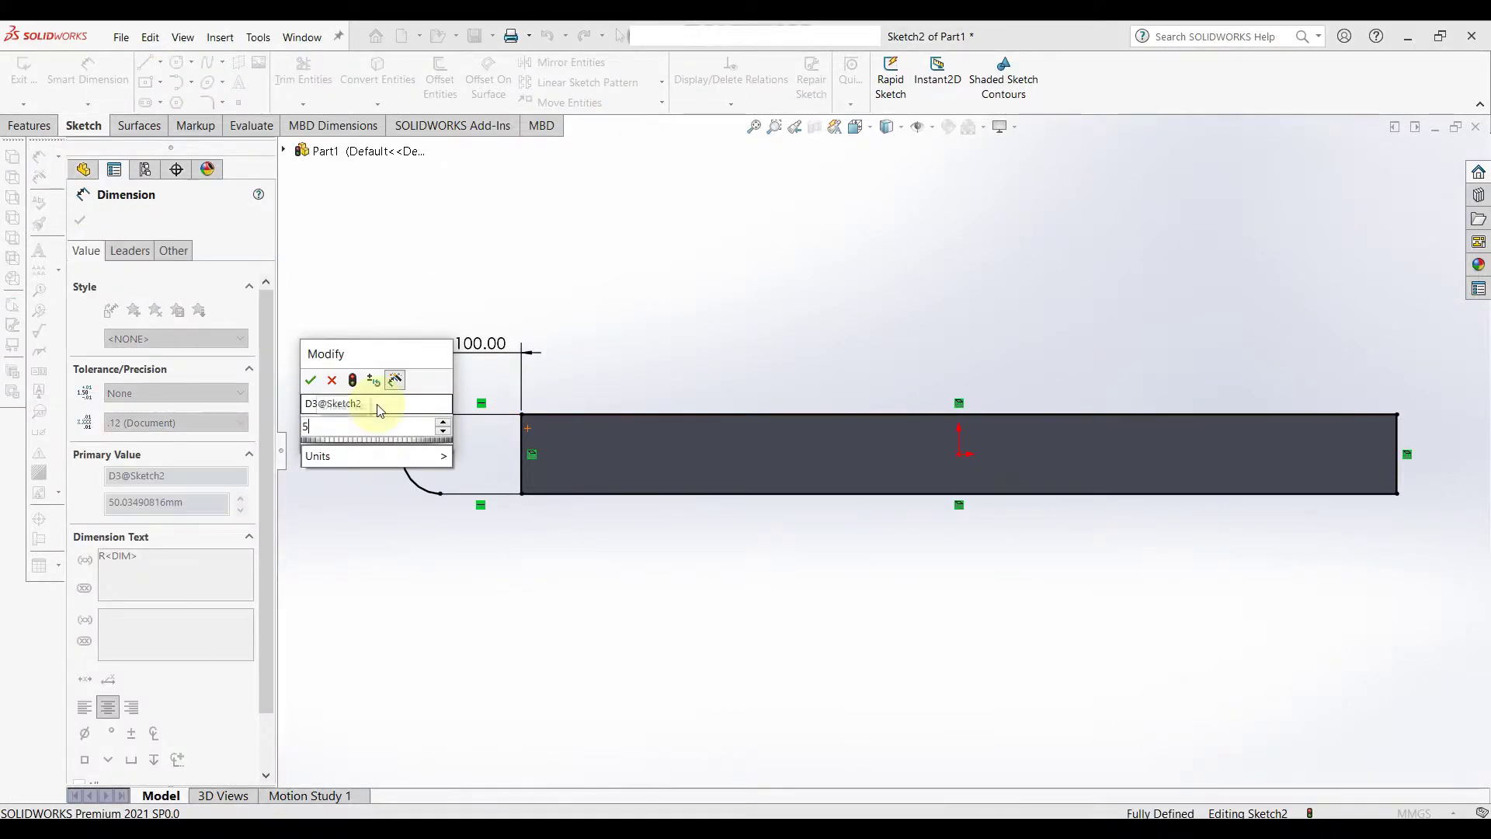
type("0")
key("Return")
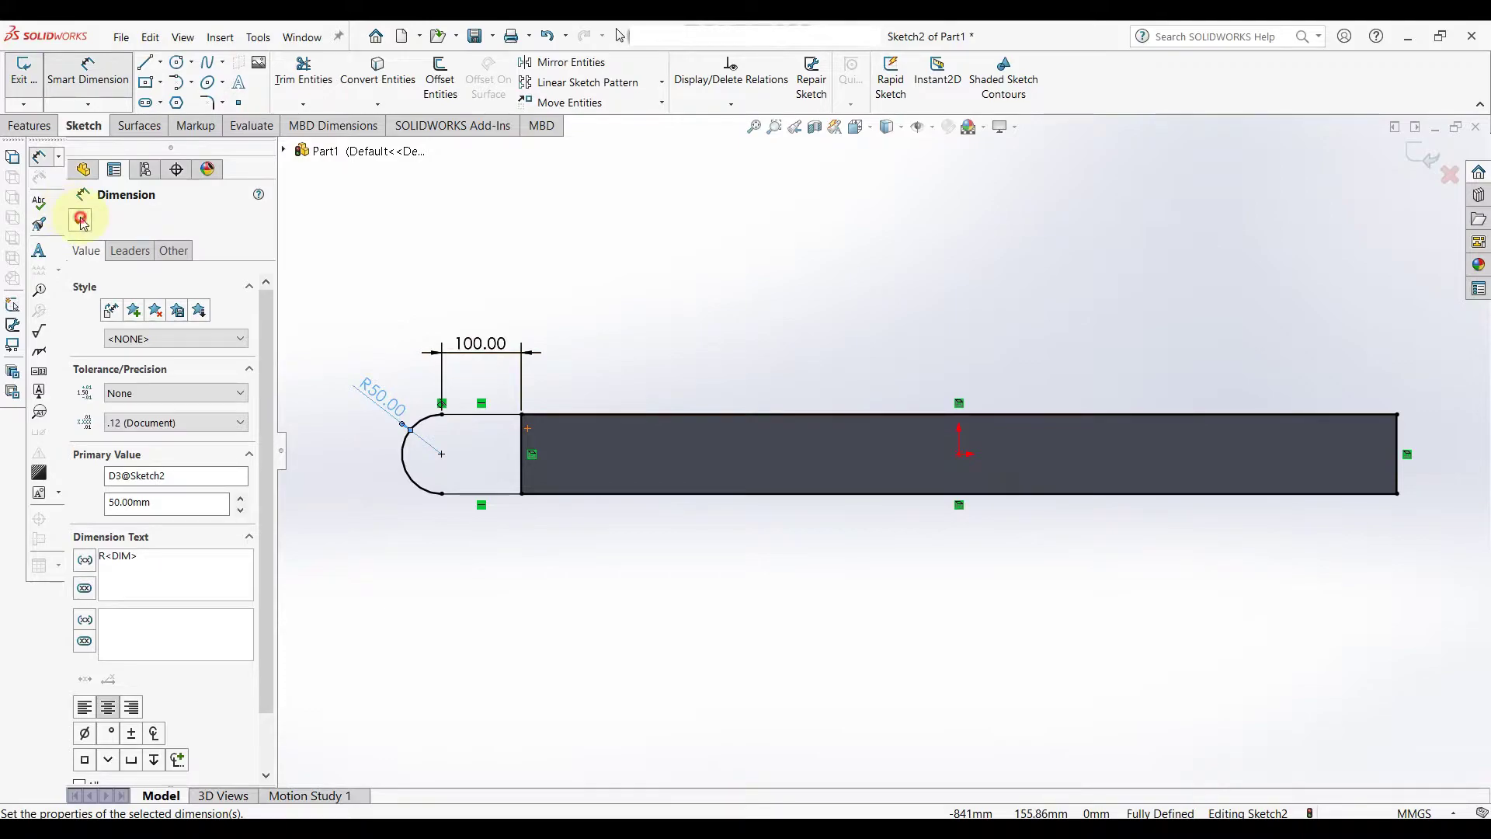
left_click(81, 220)
Draw a vertical centre line up from the bar's midpoint.
key("l")
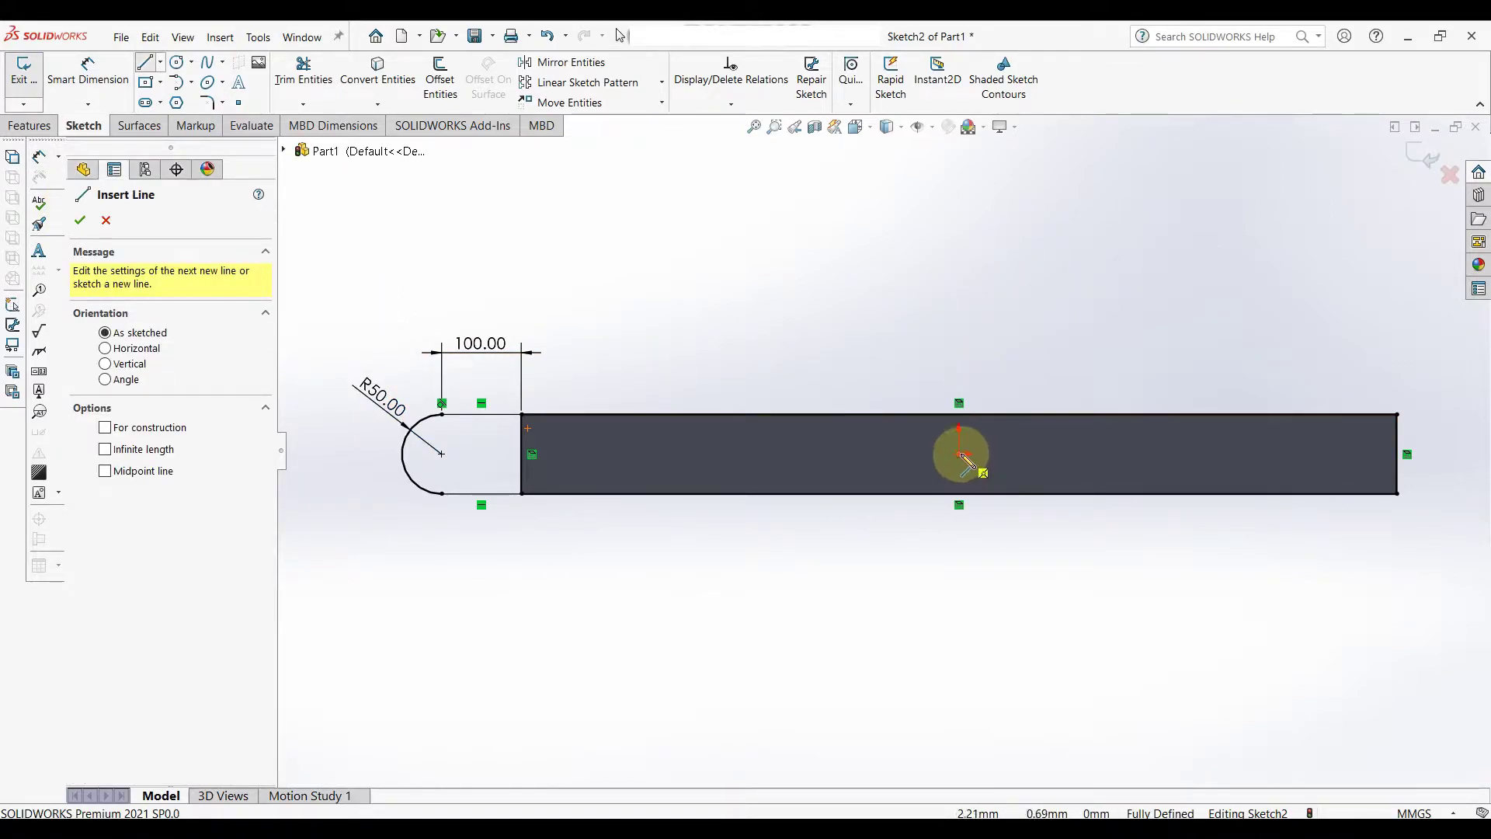
left_click_drag(963, 458, 960, 351)
right_click(960, 354)
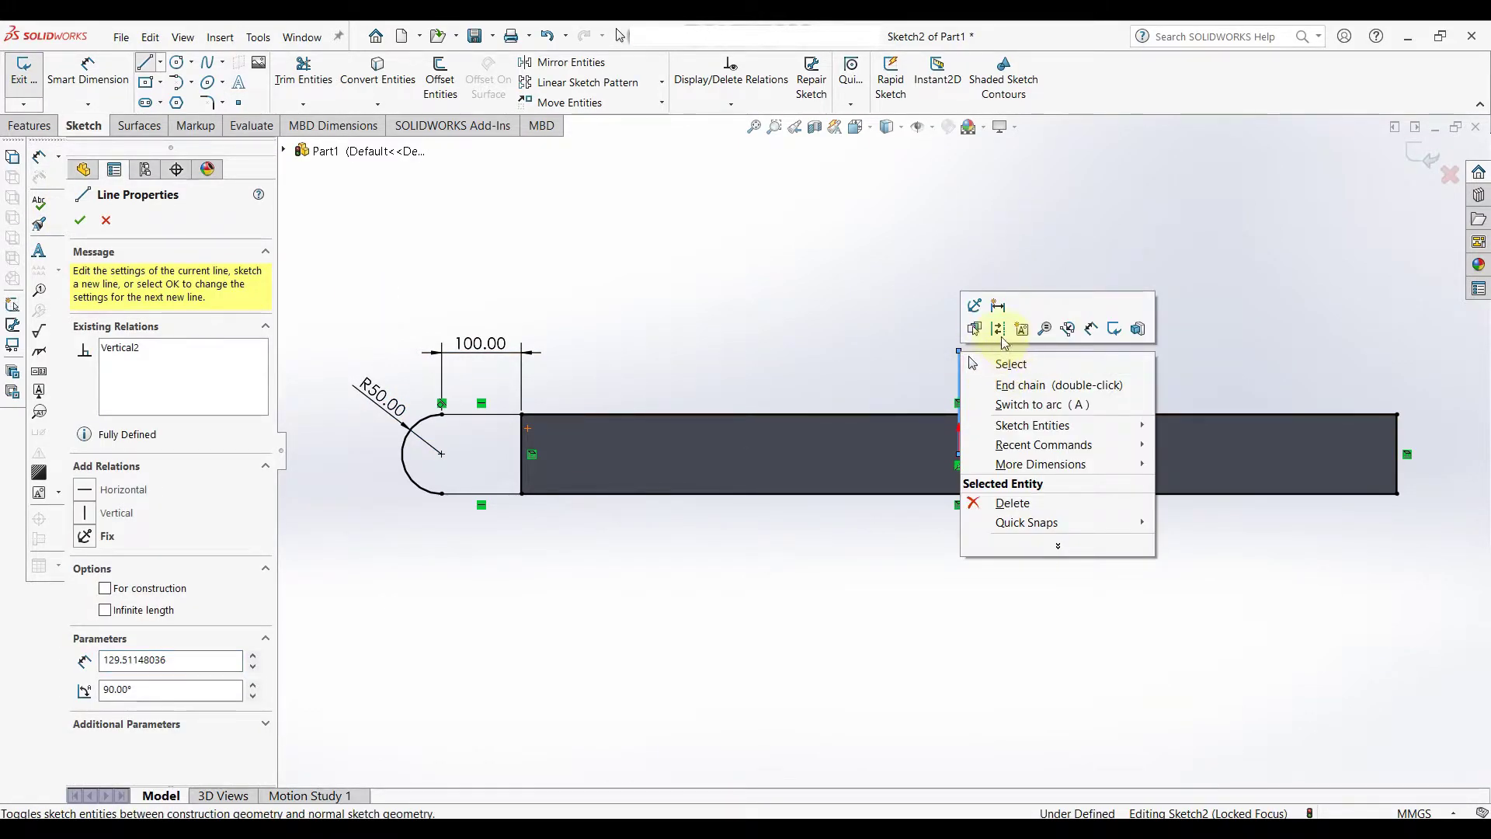
left_click(1041, 366)
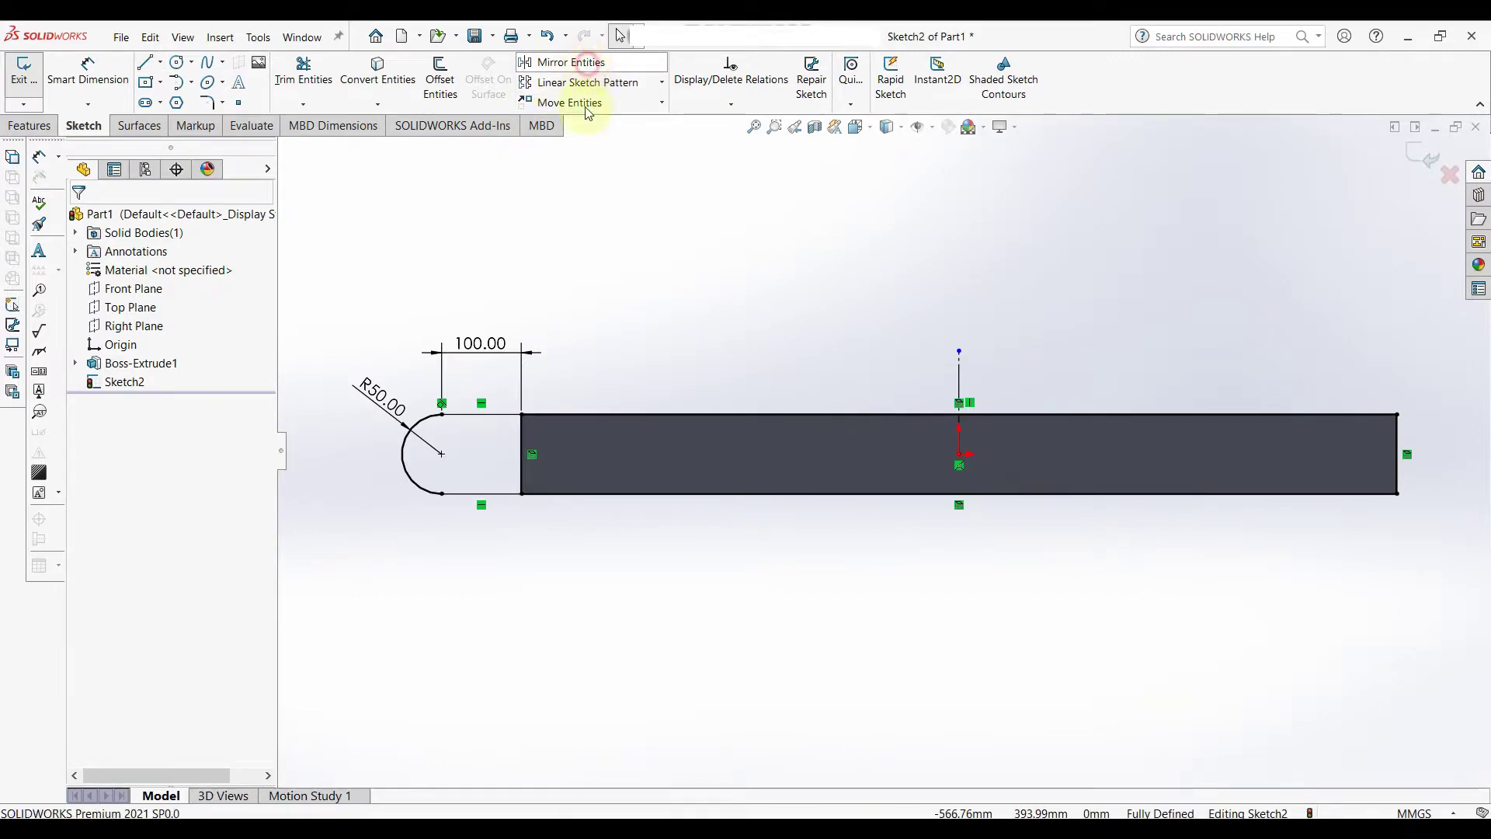
Mirror the left rounded end's arc and lines about the vertical centre line.
left_click(571, 62)
left_click_drag(373, 324, 587, 546)
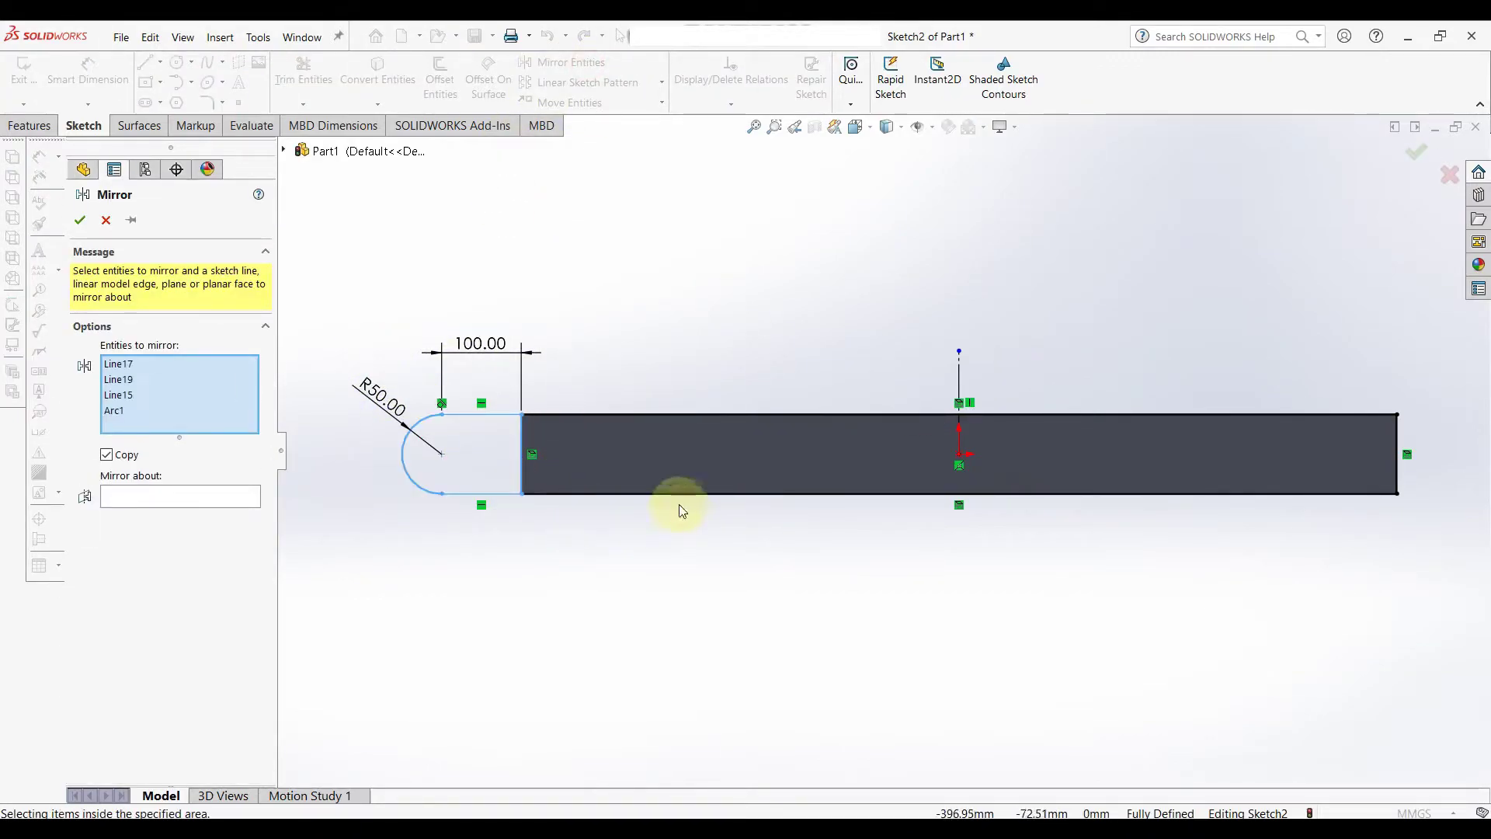
left_click(145, 501)
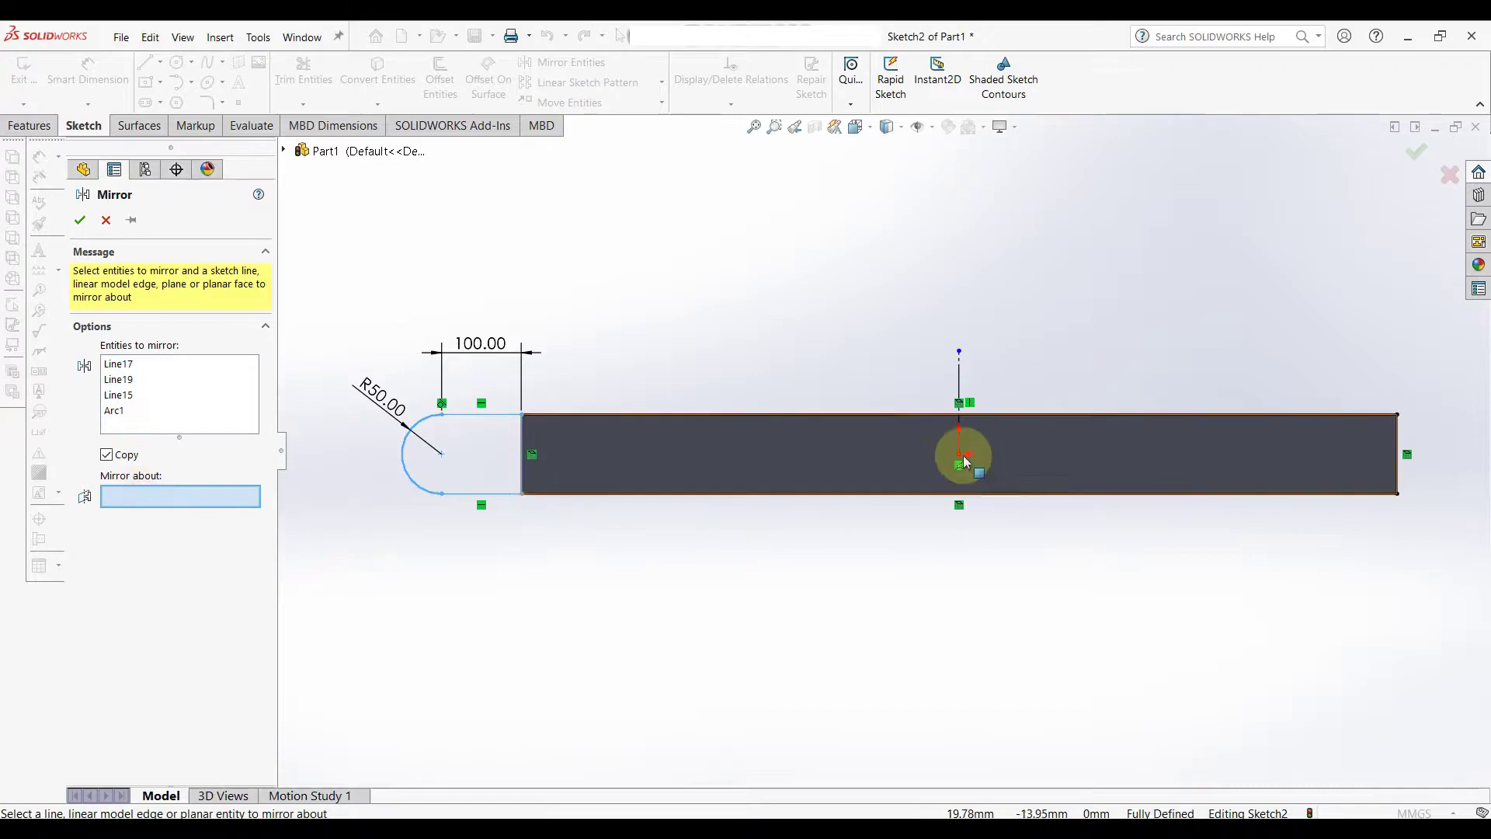
left_click(959, 376)
key("z")
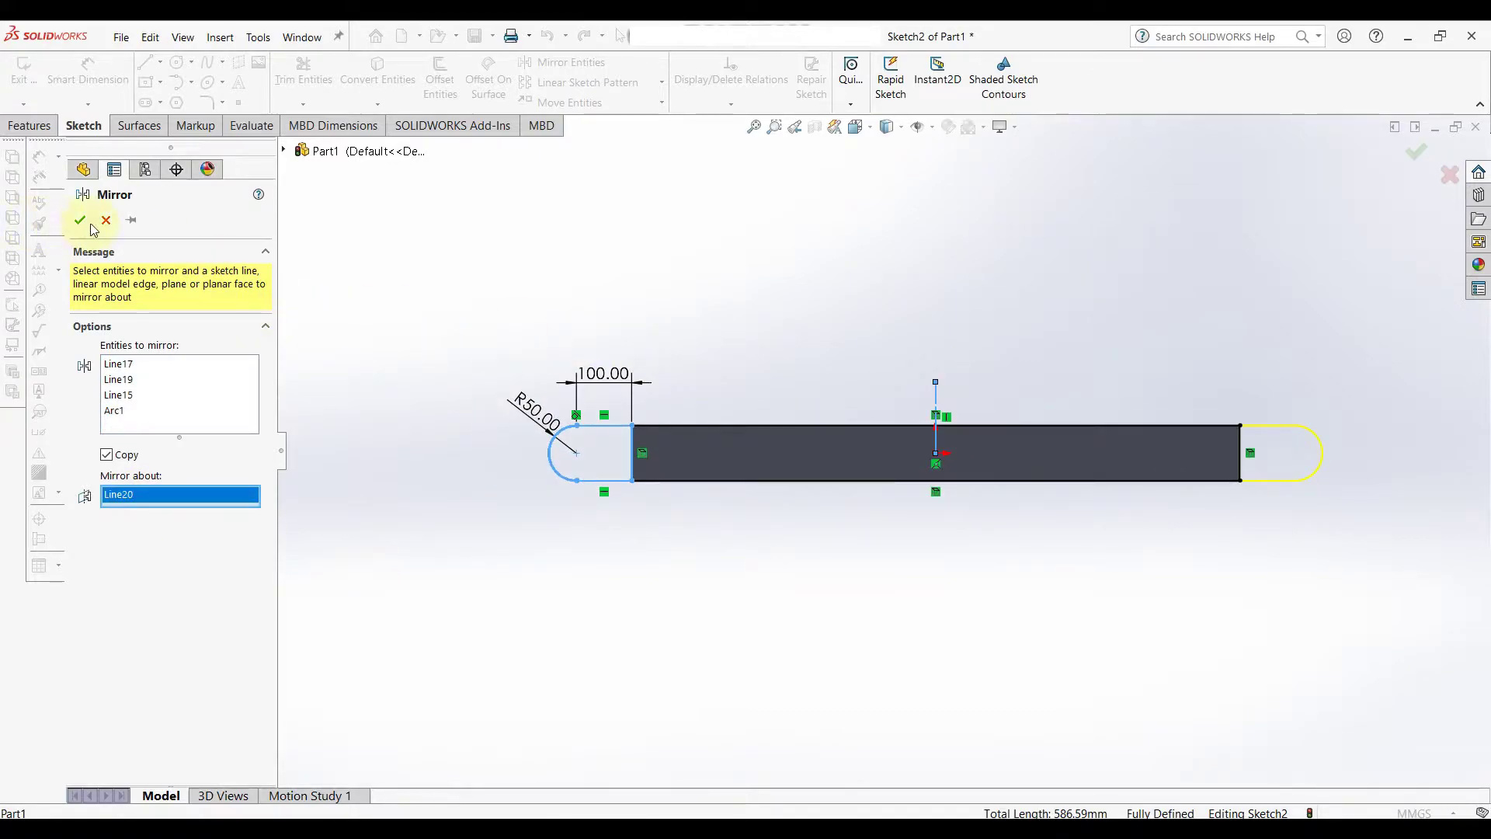
left_click(81, 221)
Trim the extra sketch lines to leave the two-ended rounded profile.
left_click(303, 71)
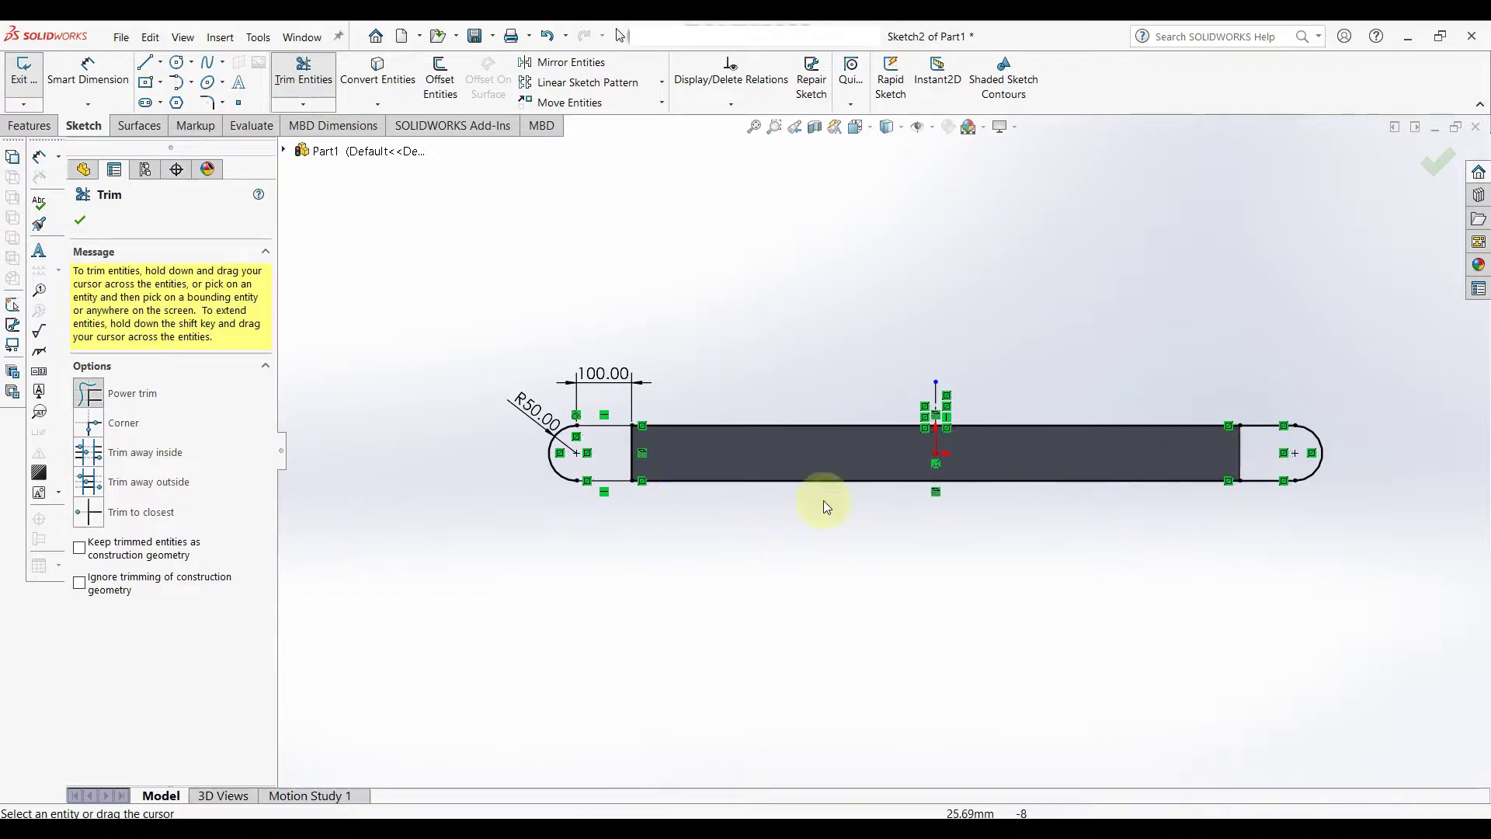
left_click(81, 223)
left_click(49, 130)
left_click(47, 94)
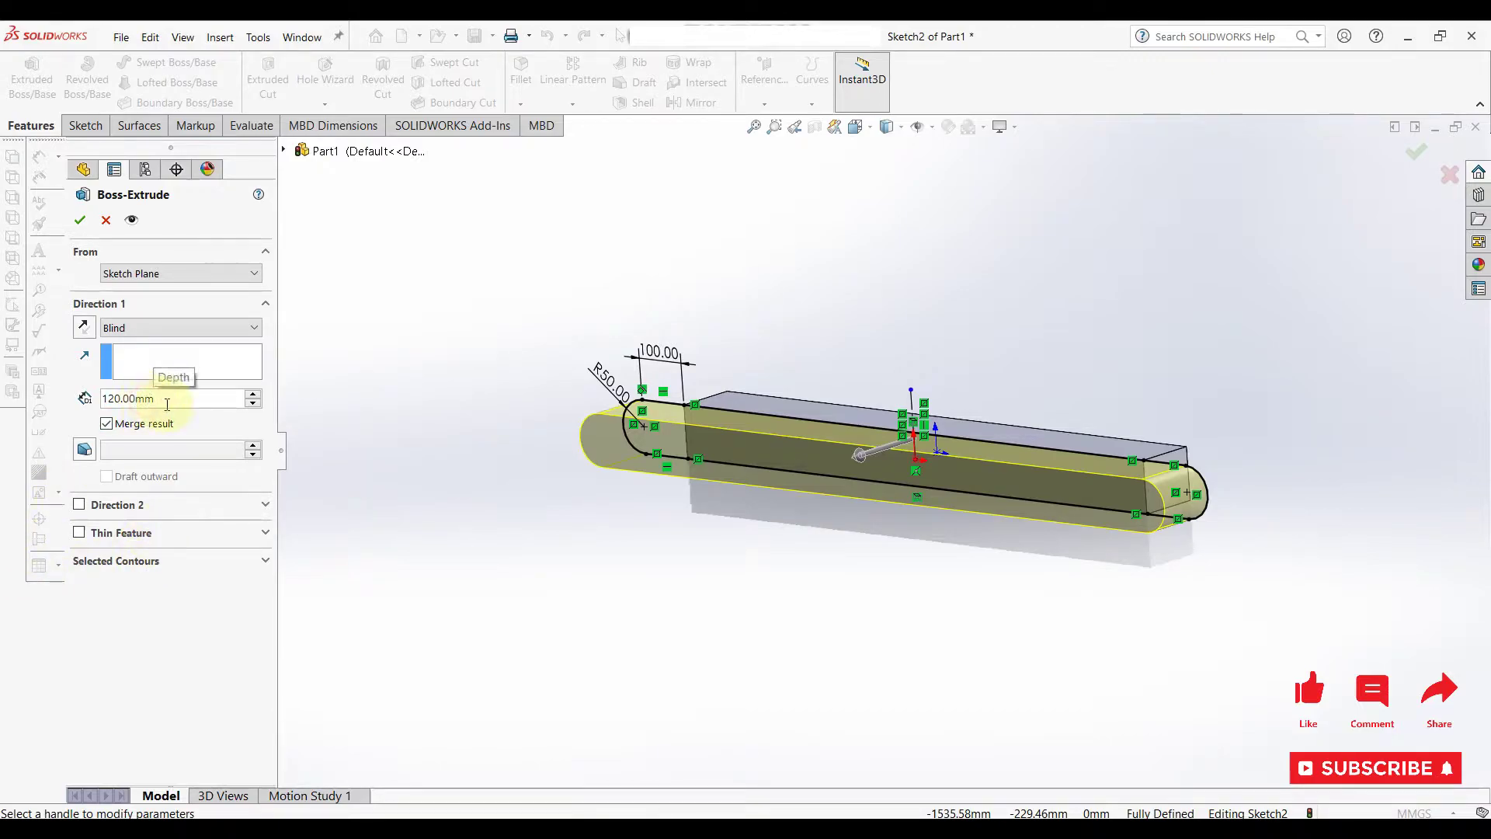
Extrude the rounded-end profile 20 mm deep as a side plate.
type("20")
key("Return")
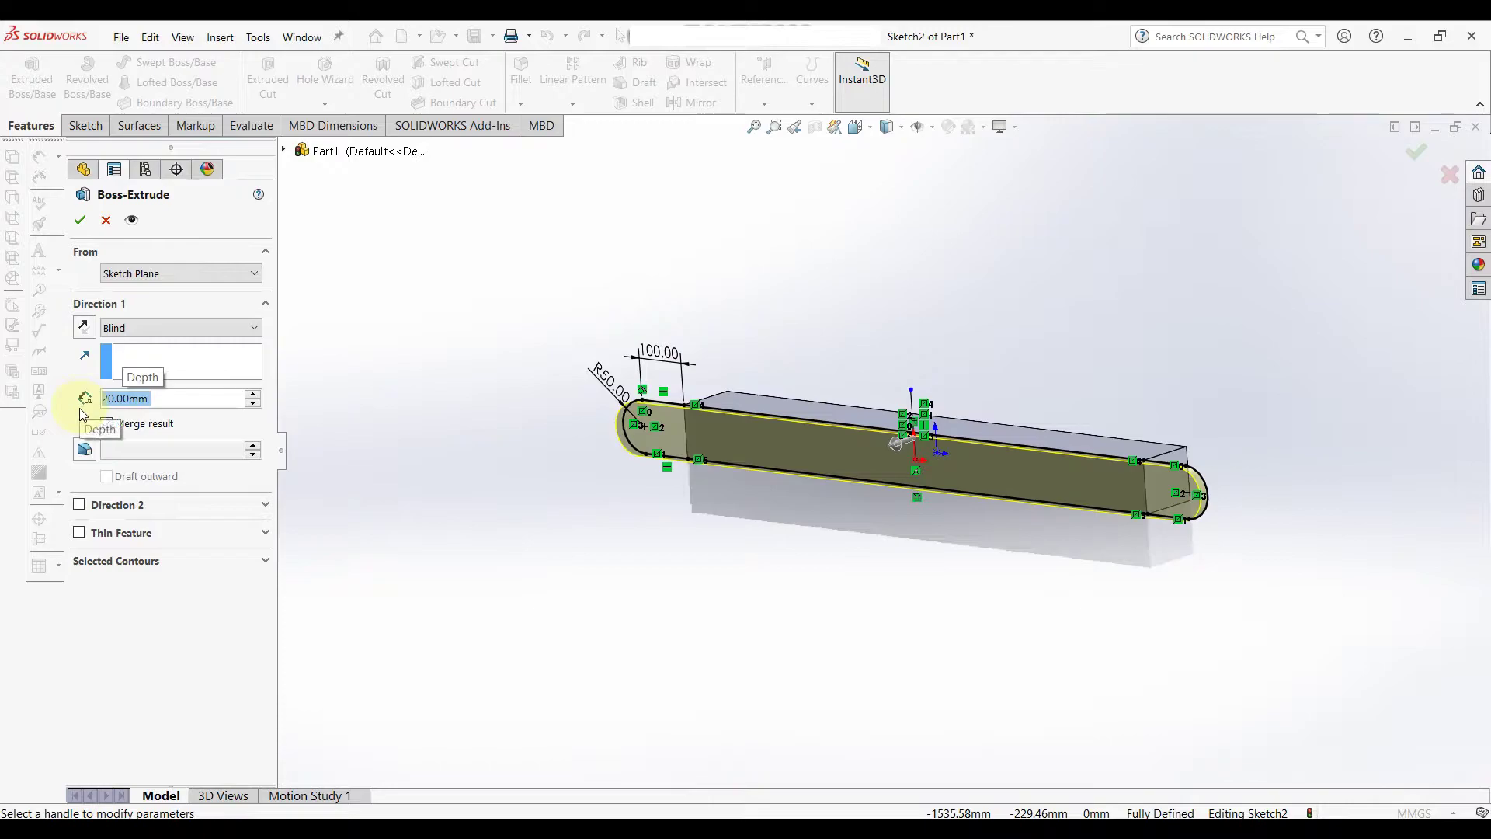
left_click(78, 221)
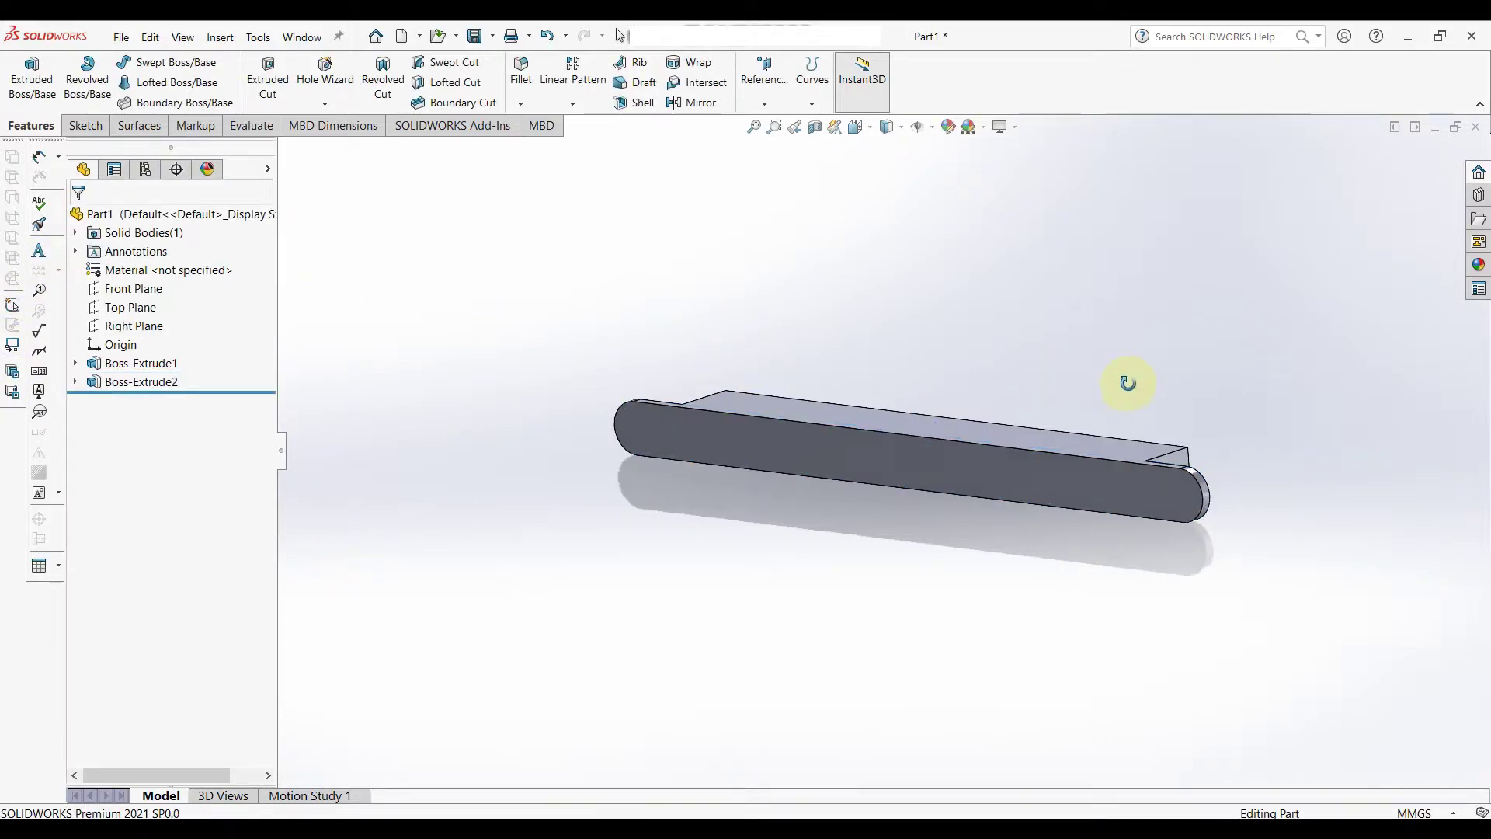
mouse_move(1098, 393)
middle_mouse_down()
mouse_move(1099, 446)
mouse_move(849, 565)
middle_mouse_up()
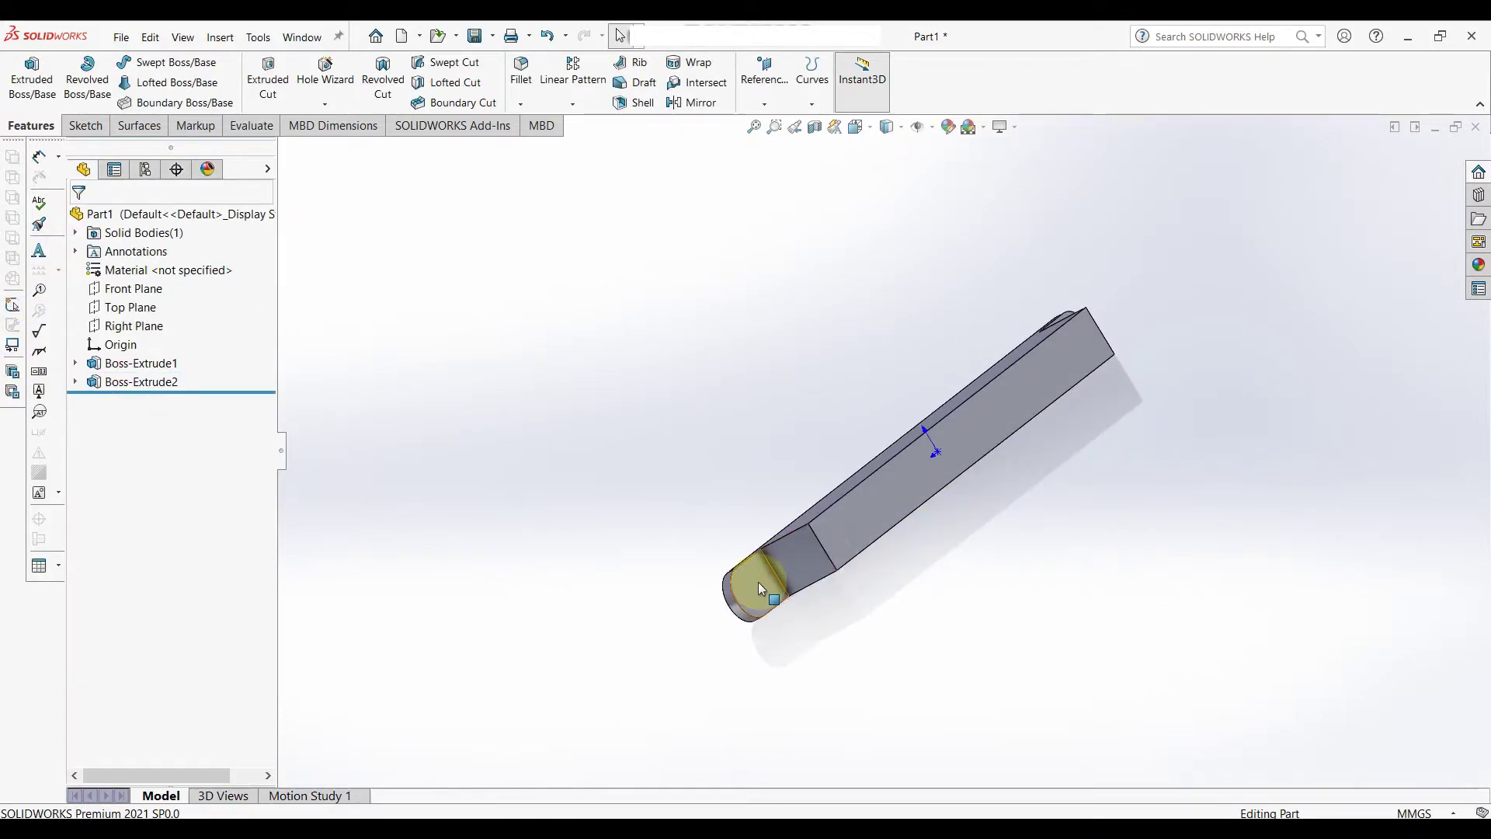
Start a sketch on the plate's rounded end face, viewed normal to it.
left_click(758, 581)
left_click(828, 539)
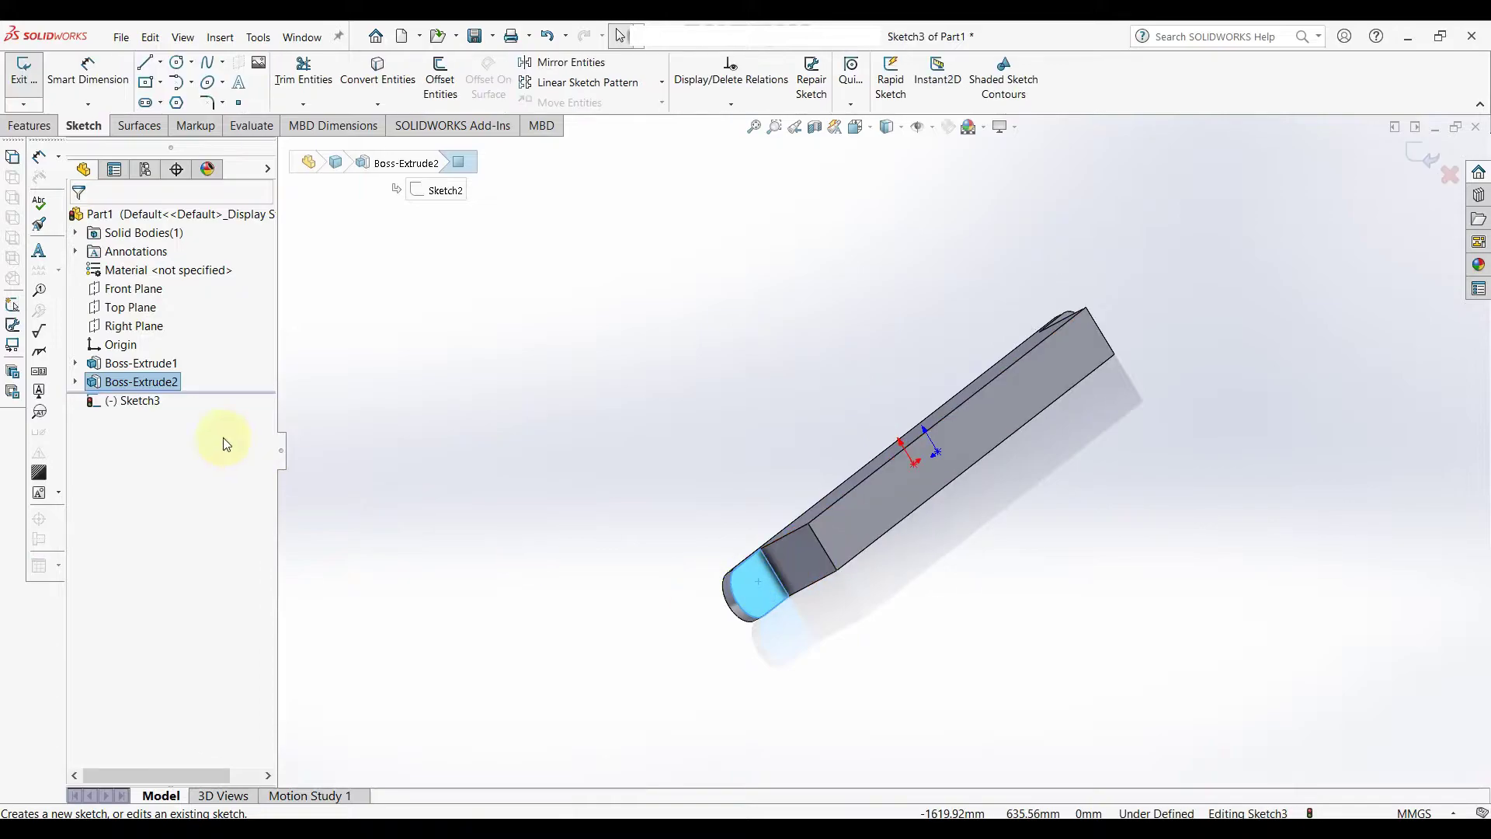
left_click(138, 403)
left_click(183, 376)
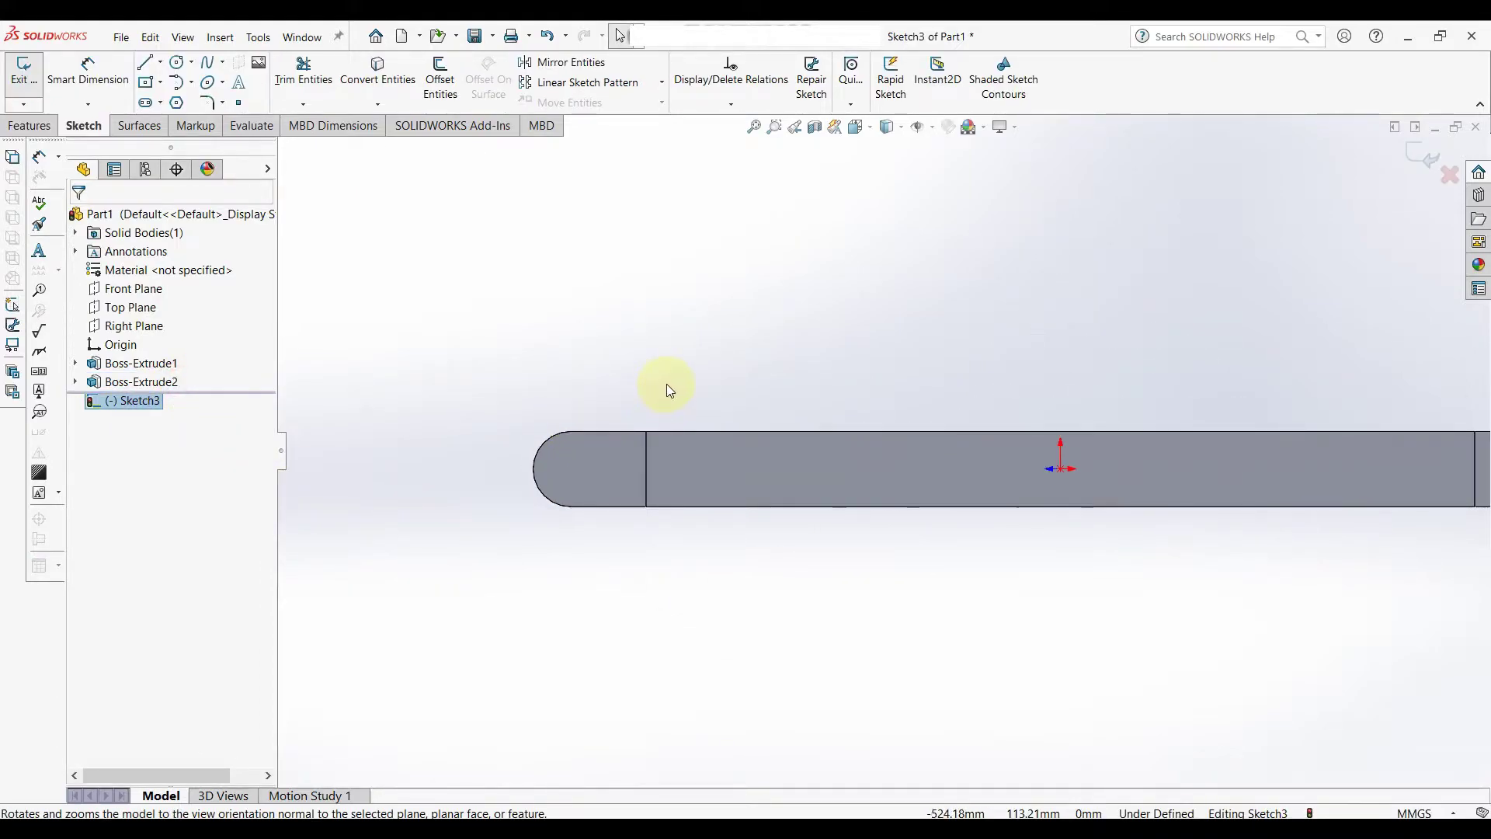
key("ctrl+z")
key("ctrl+4")
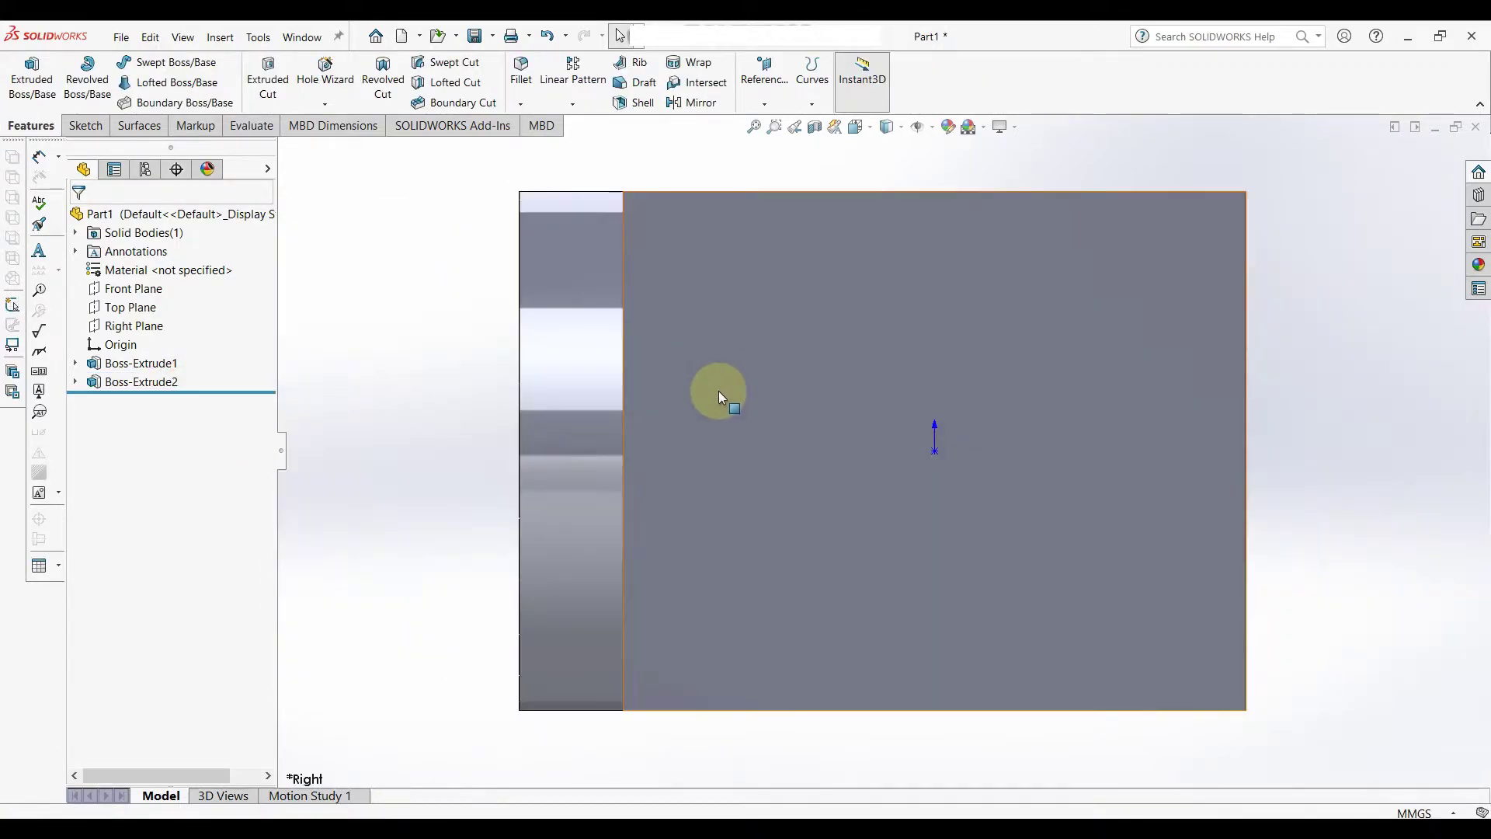
mouse_move(685, 465)
middle_mouse_down()
mouse_move(628, 474)
mouse_move(639, 491)
middle_mouse_up()
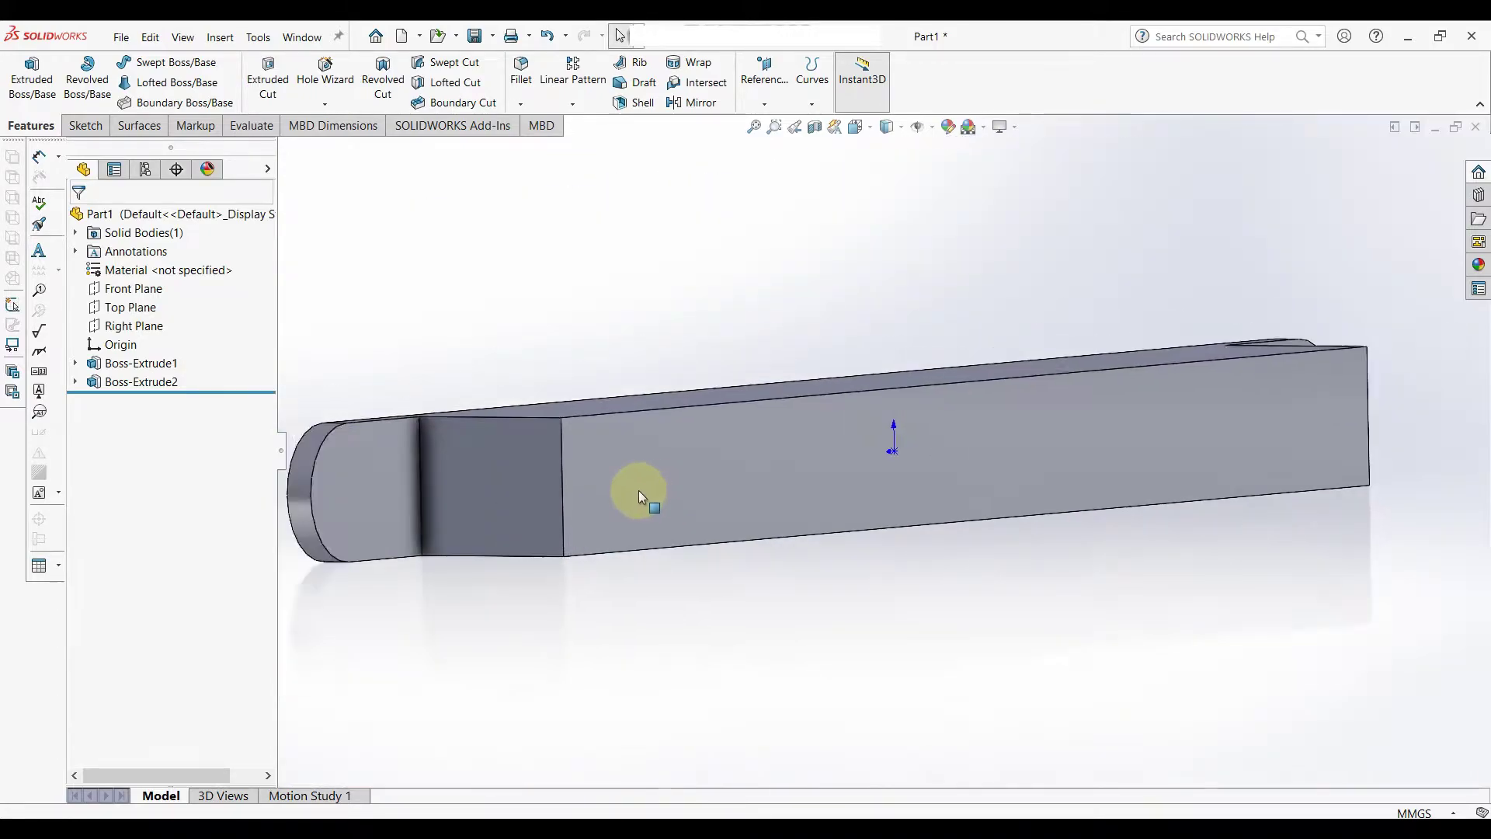
scroll(638, 491, "up", 3)
left_click(528, 477)
left_click(595, 440)
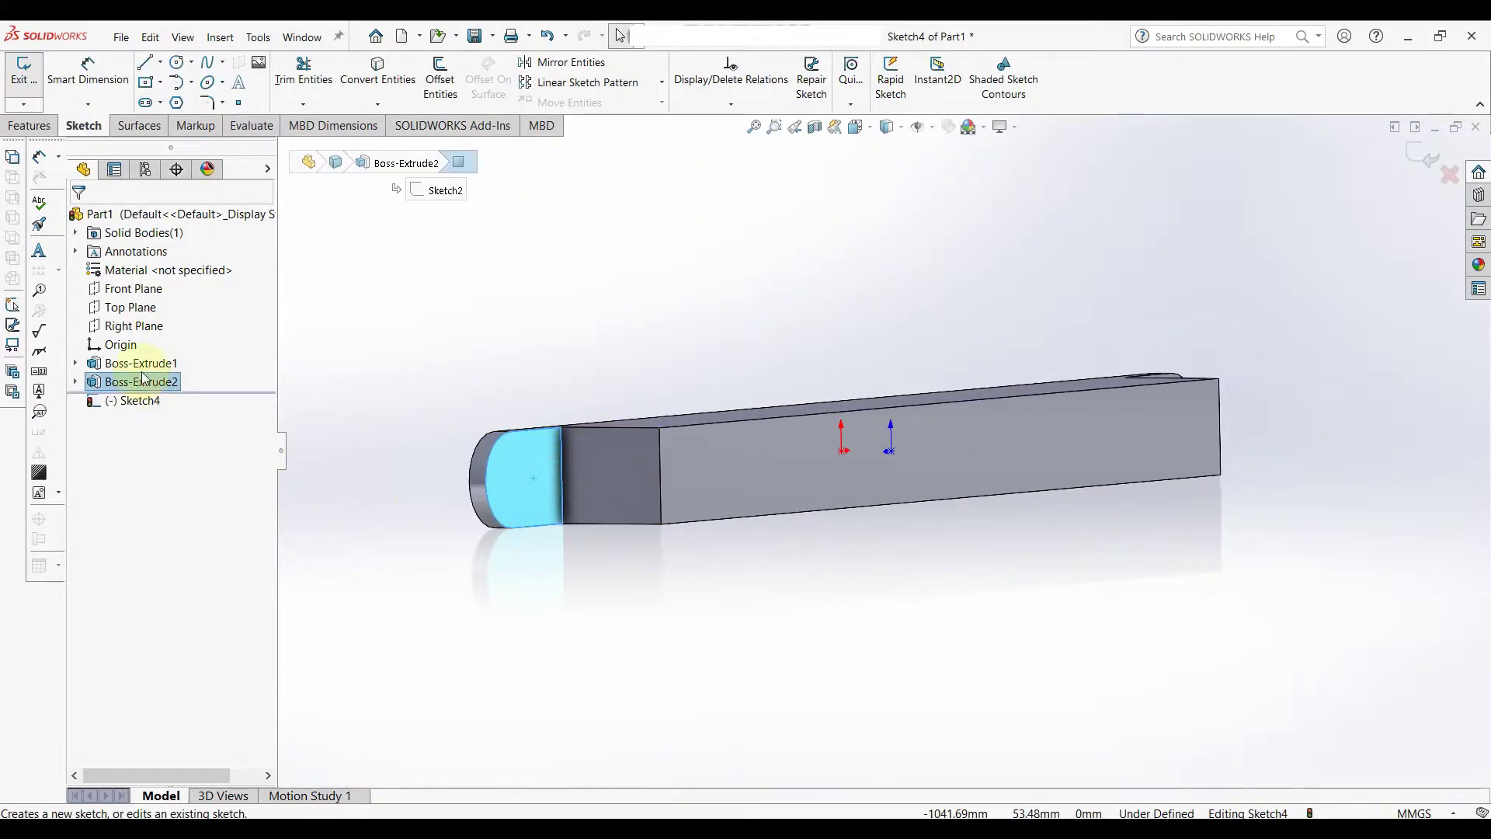
left_click(144, 402)
left_click(178, 379)
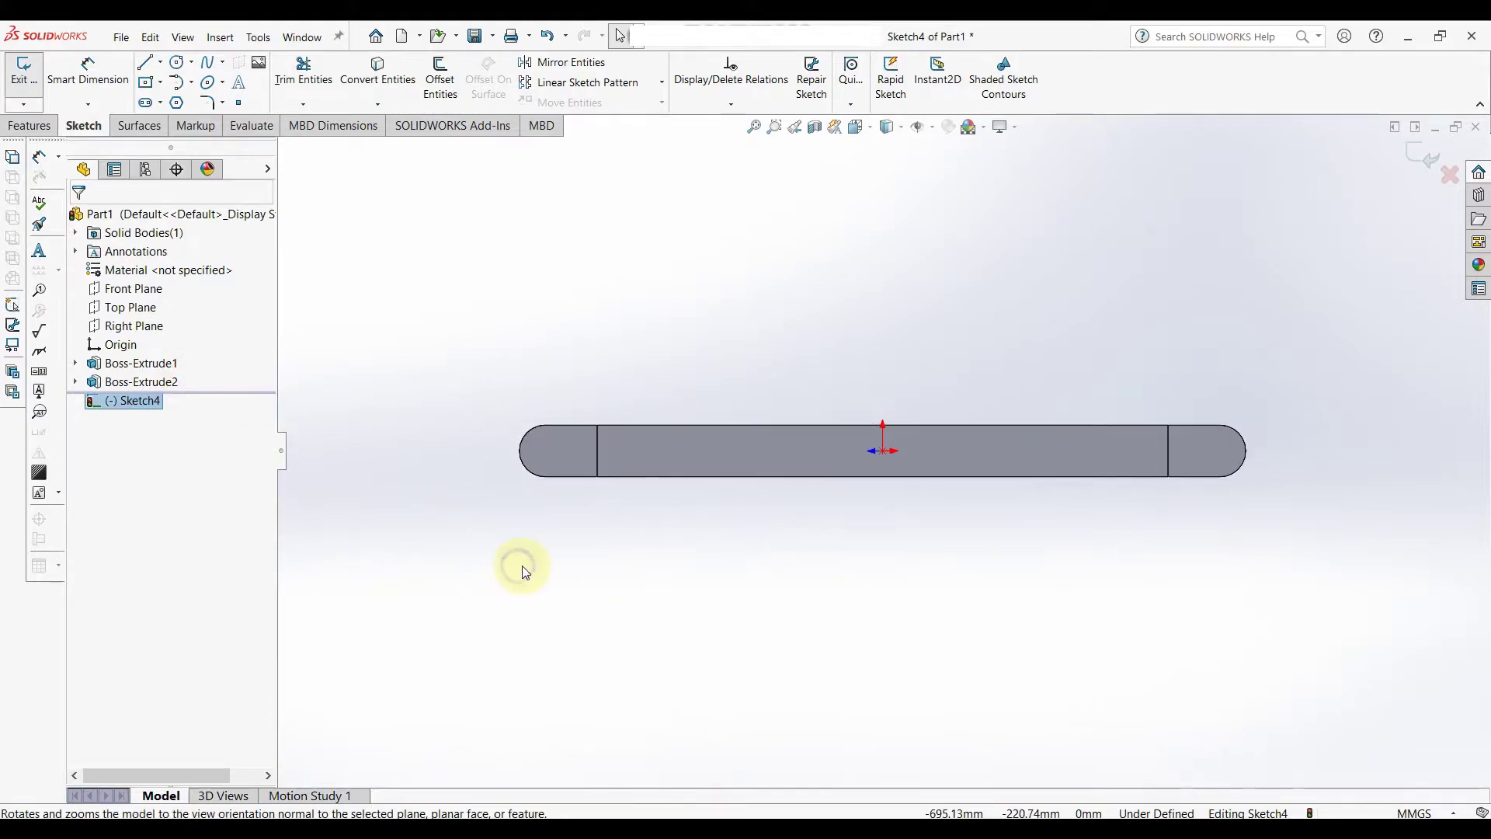
Draw a circle centred on the rounded end's arc centre.
right_click_drag(518, 565, 549, 575)
scroll(567, 476, "down", 2)
scroll(602, 458, "down", 2)
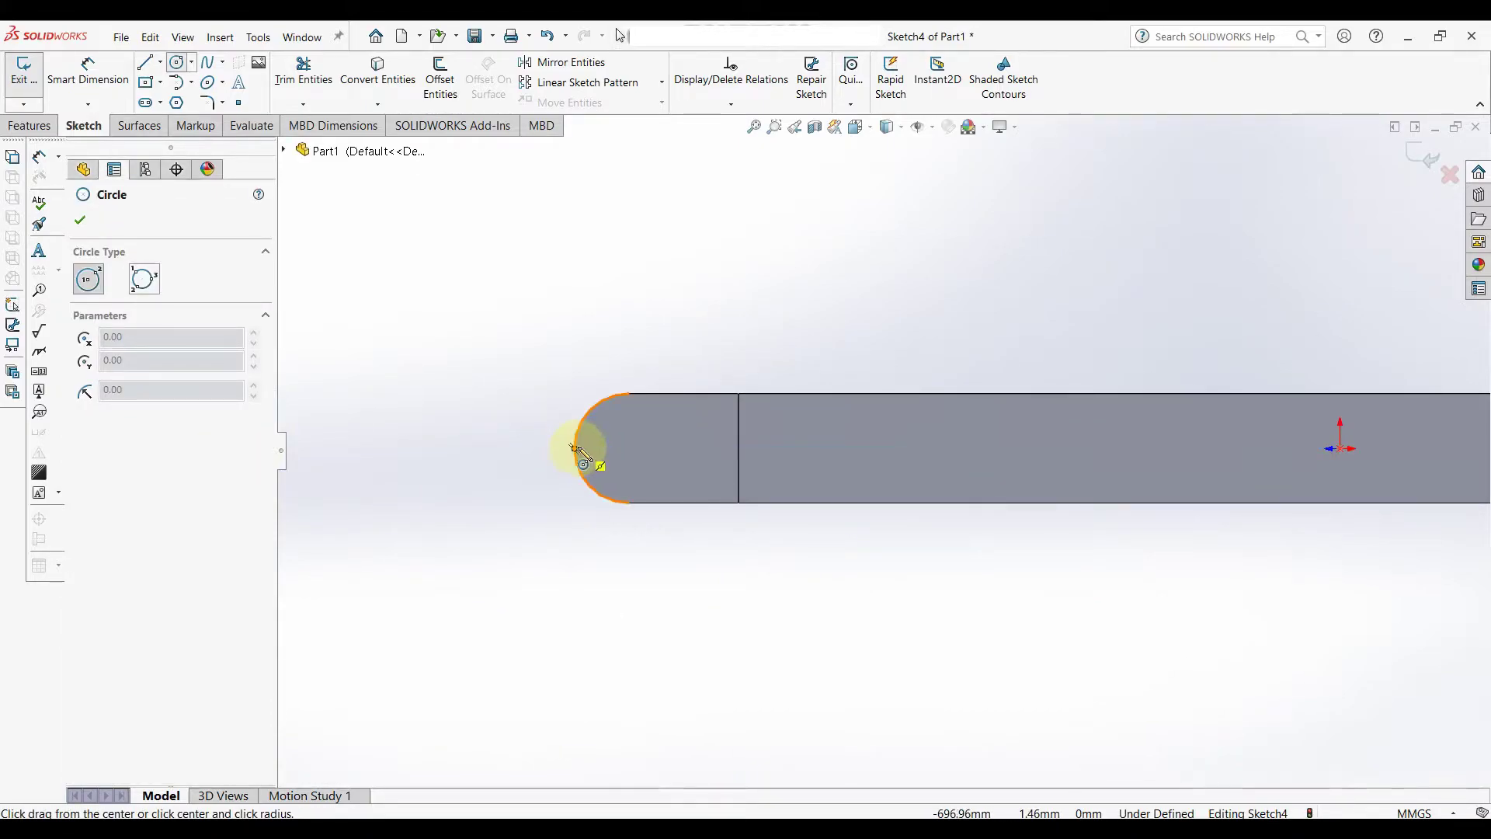
left_click_drag(630, 449, 632, 427)
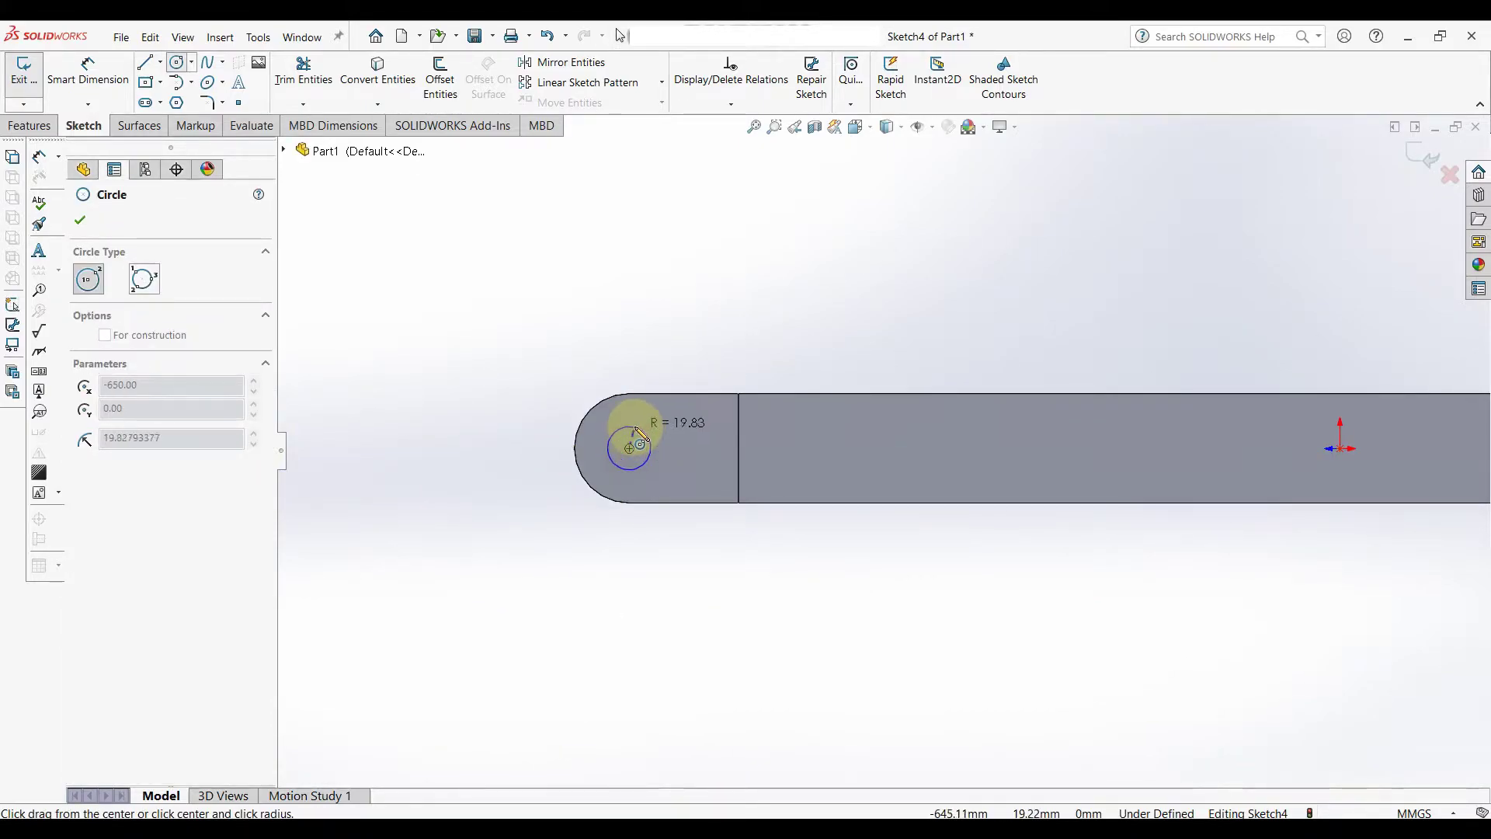
right_click(633, 426)
left_click(683, 437)
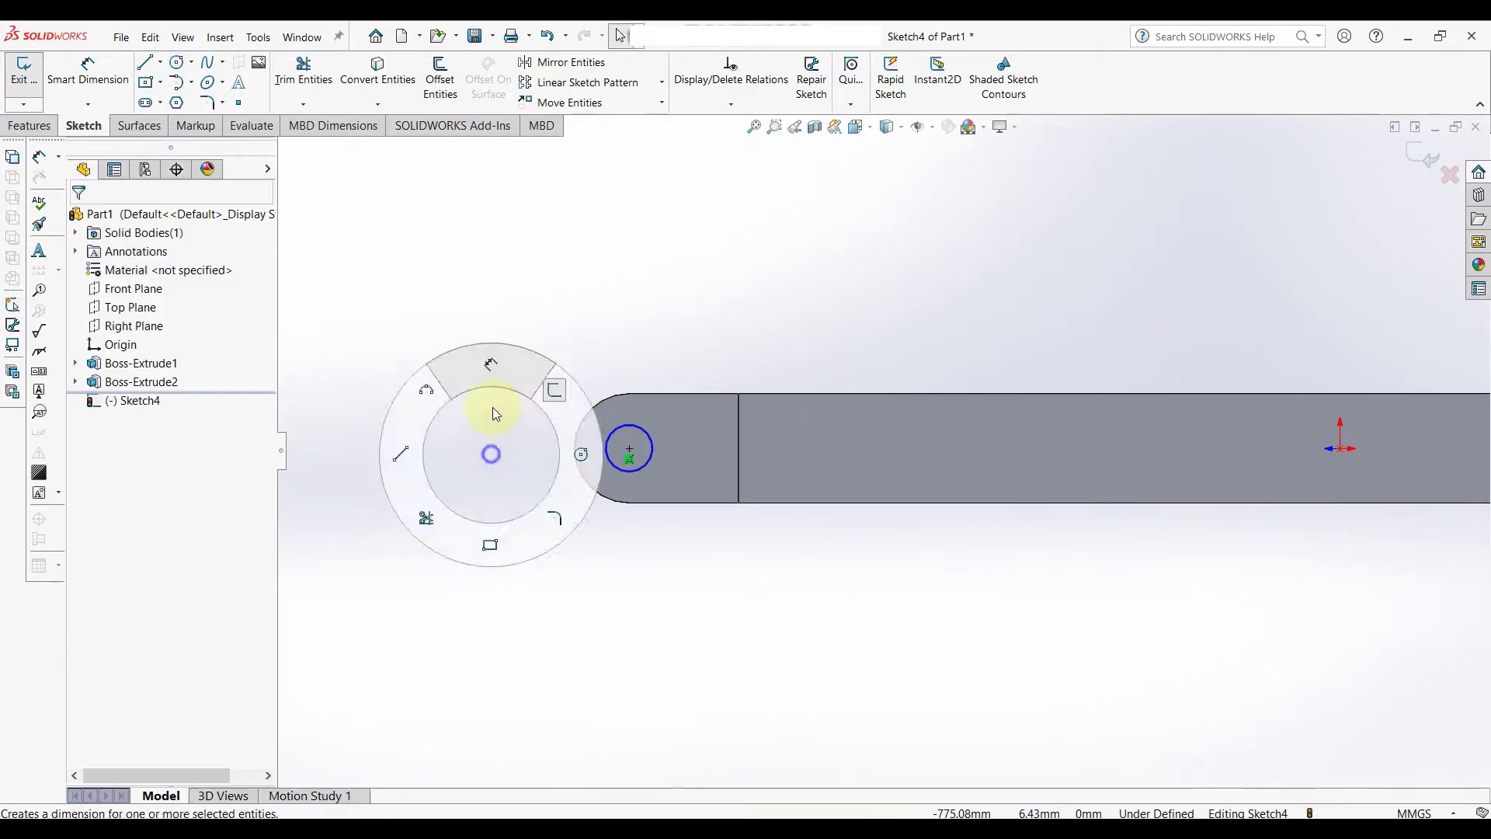
Dimension the circle to 50 mm diameter.
right_click_drag(490, 453, 484, 380)
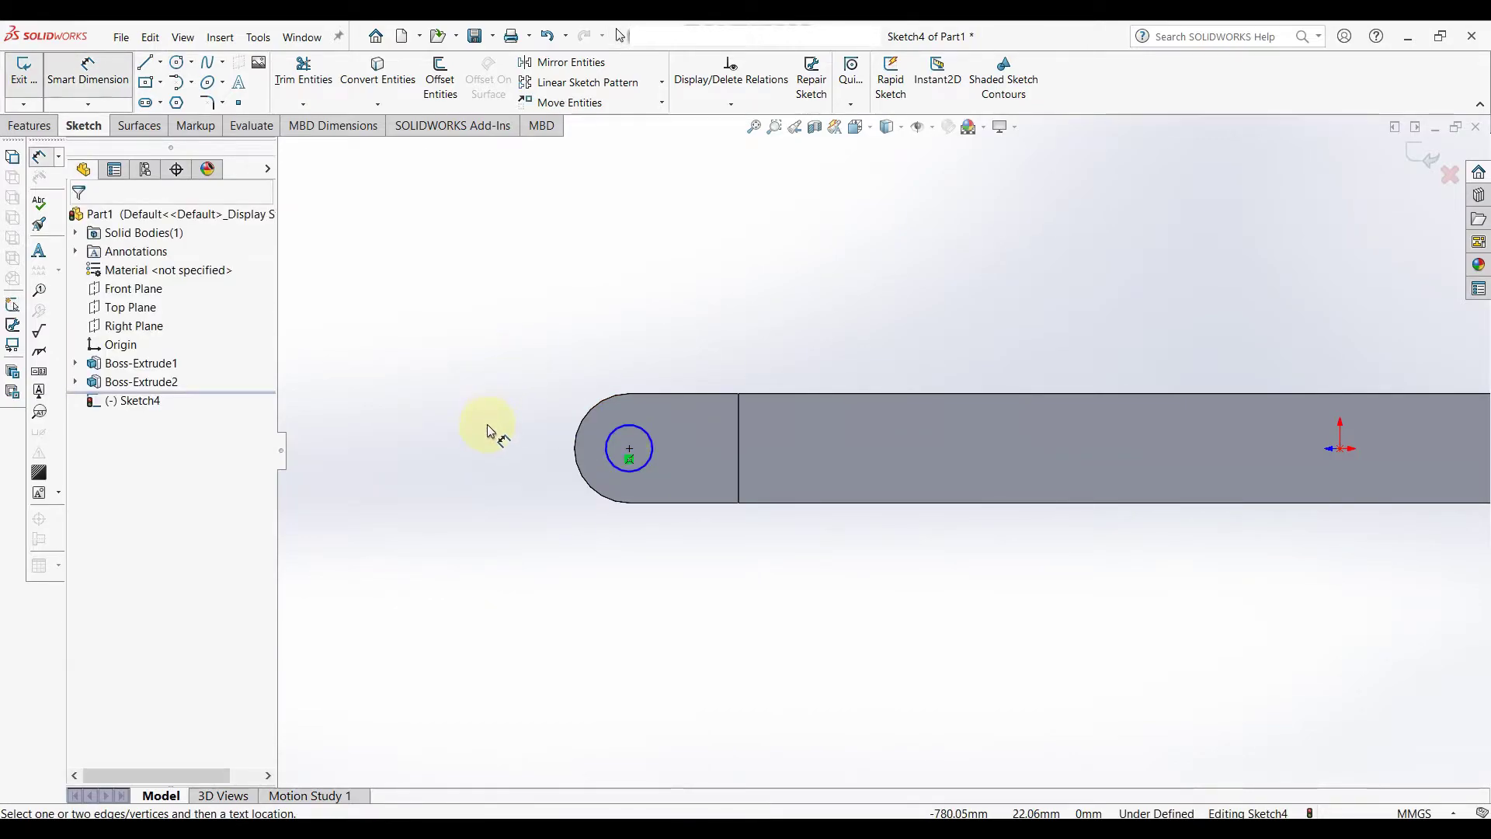
left_click(621, 427)
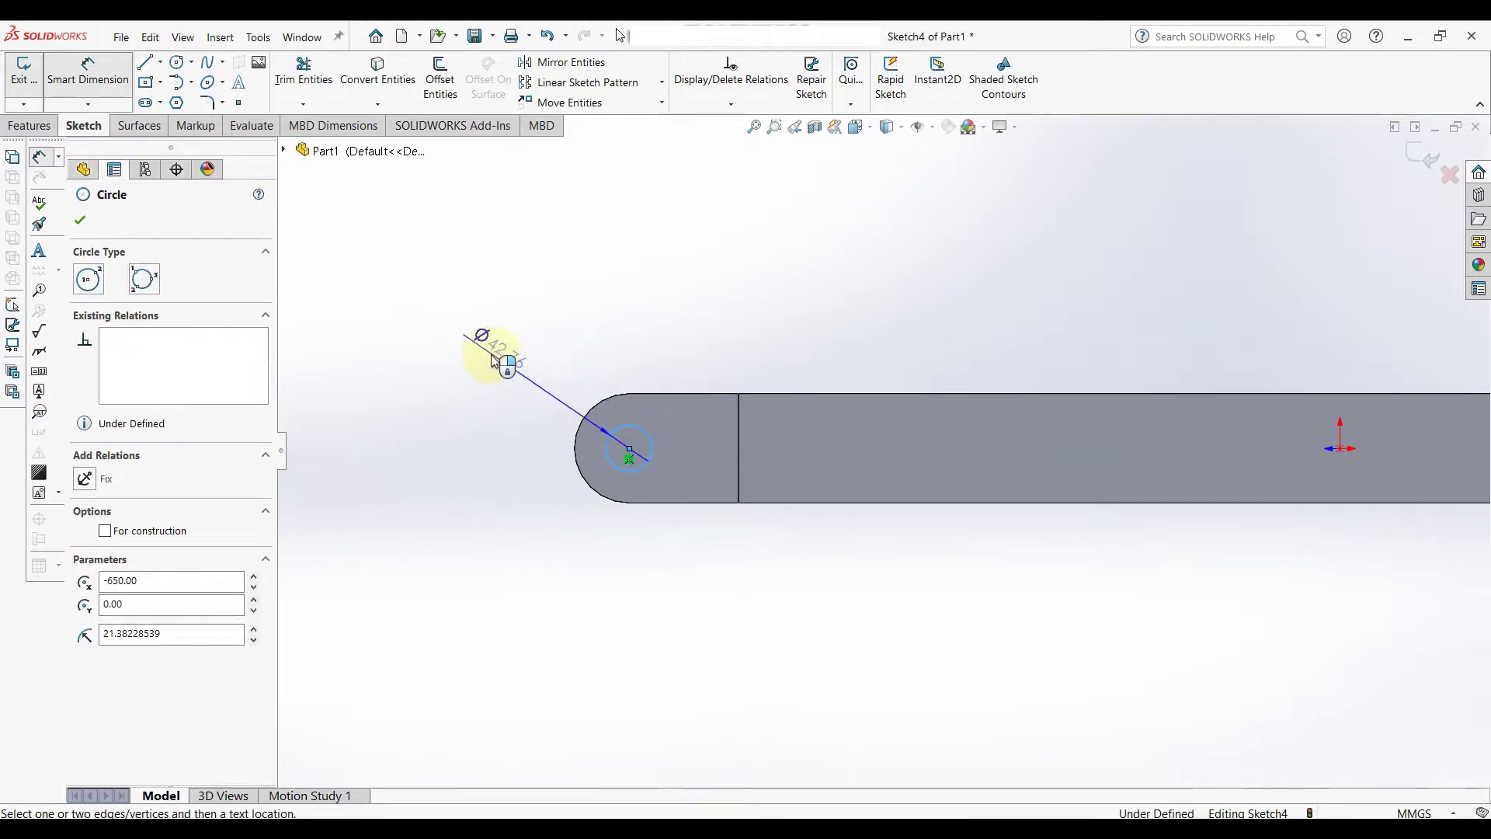
left_click(490, 366)
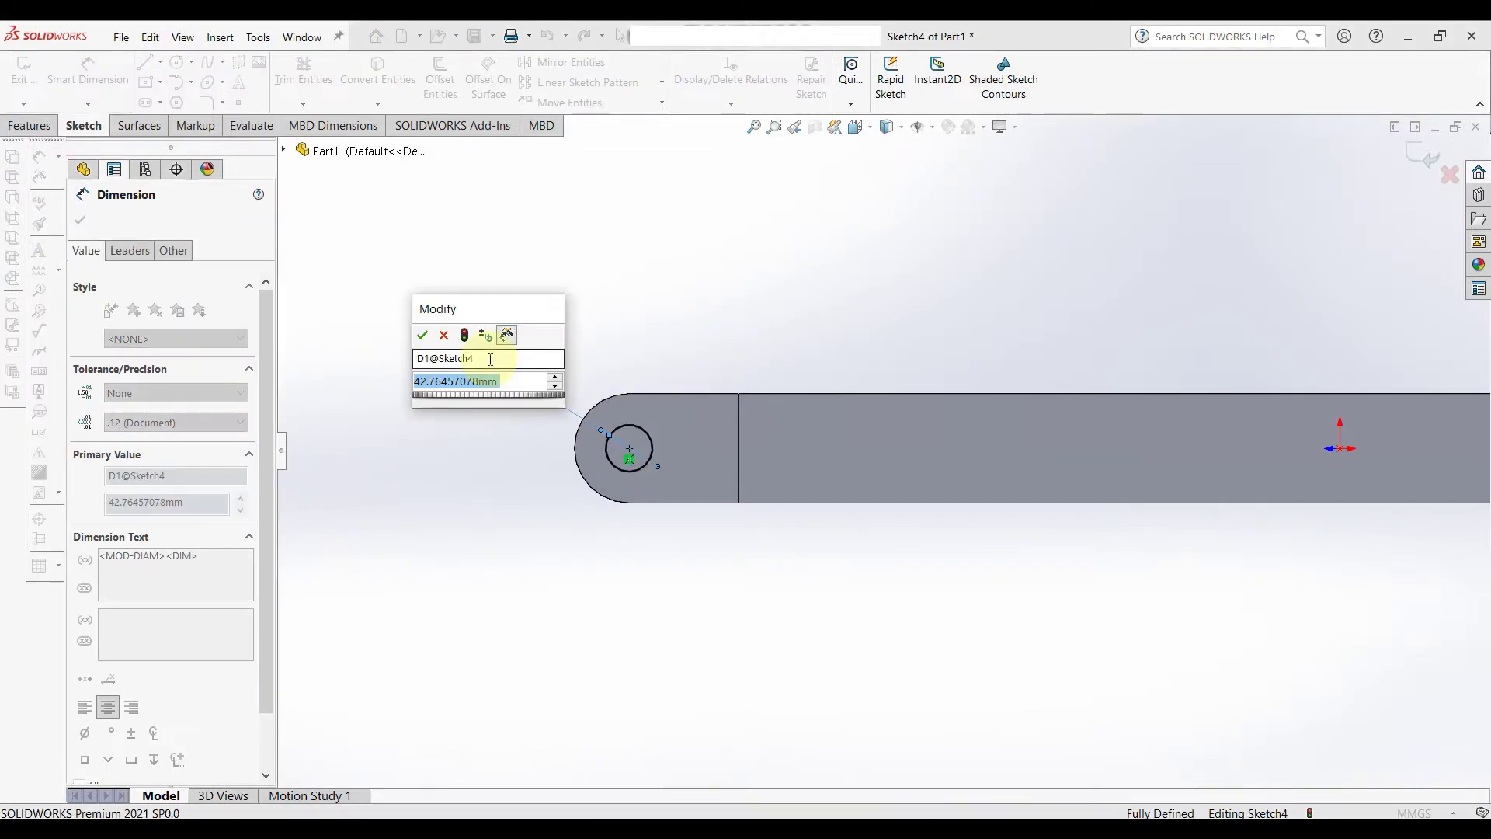
type("50")
key("Return")
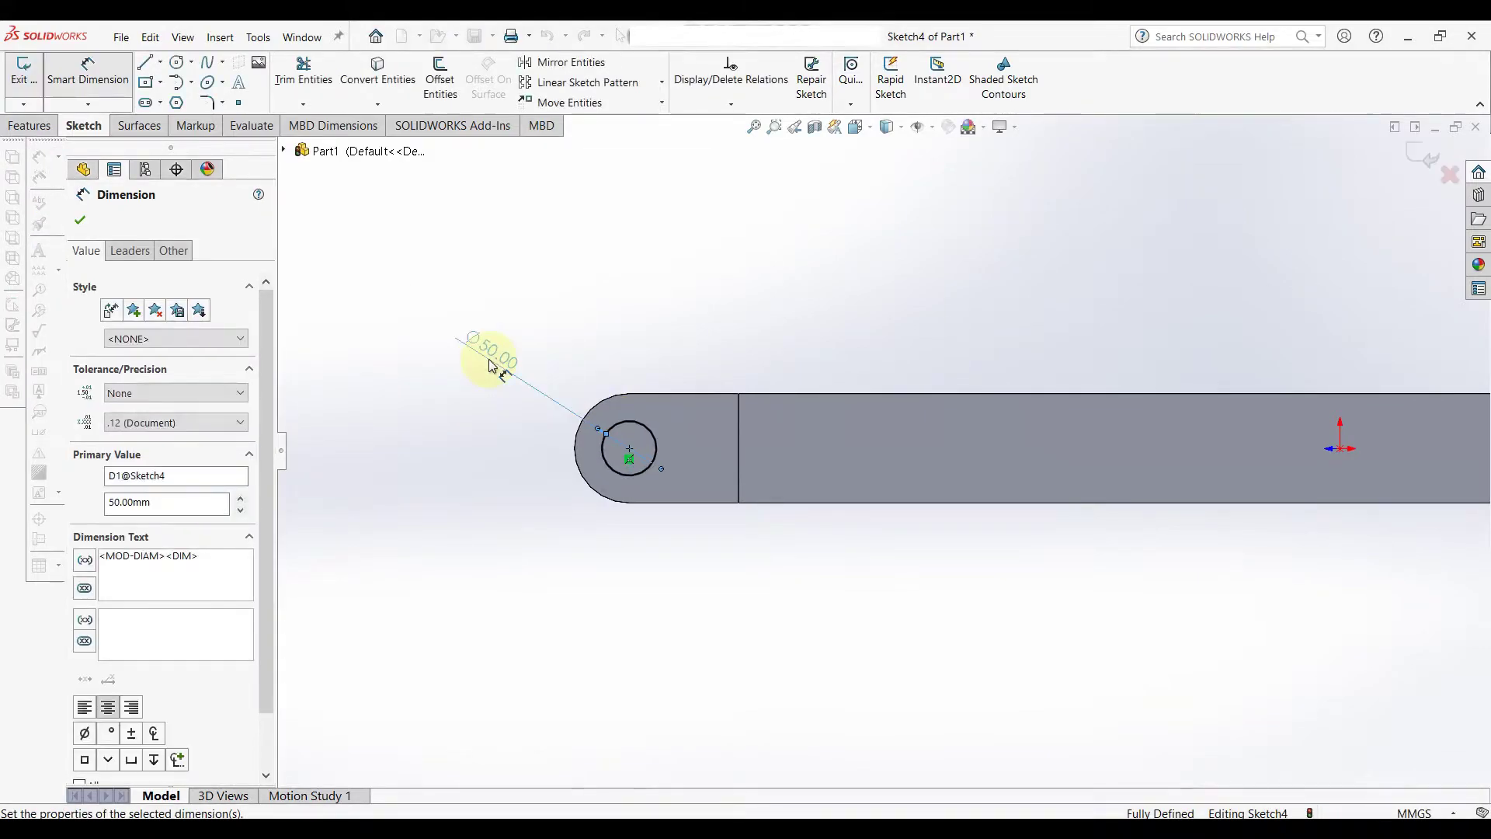
left_click(80, 220)
scroll(882, 389, "up", 4)
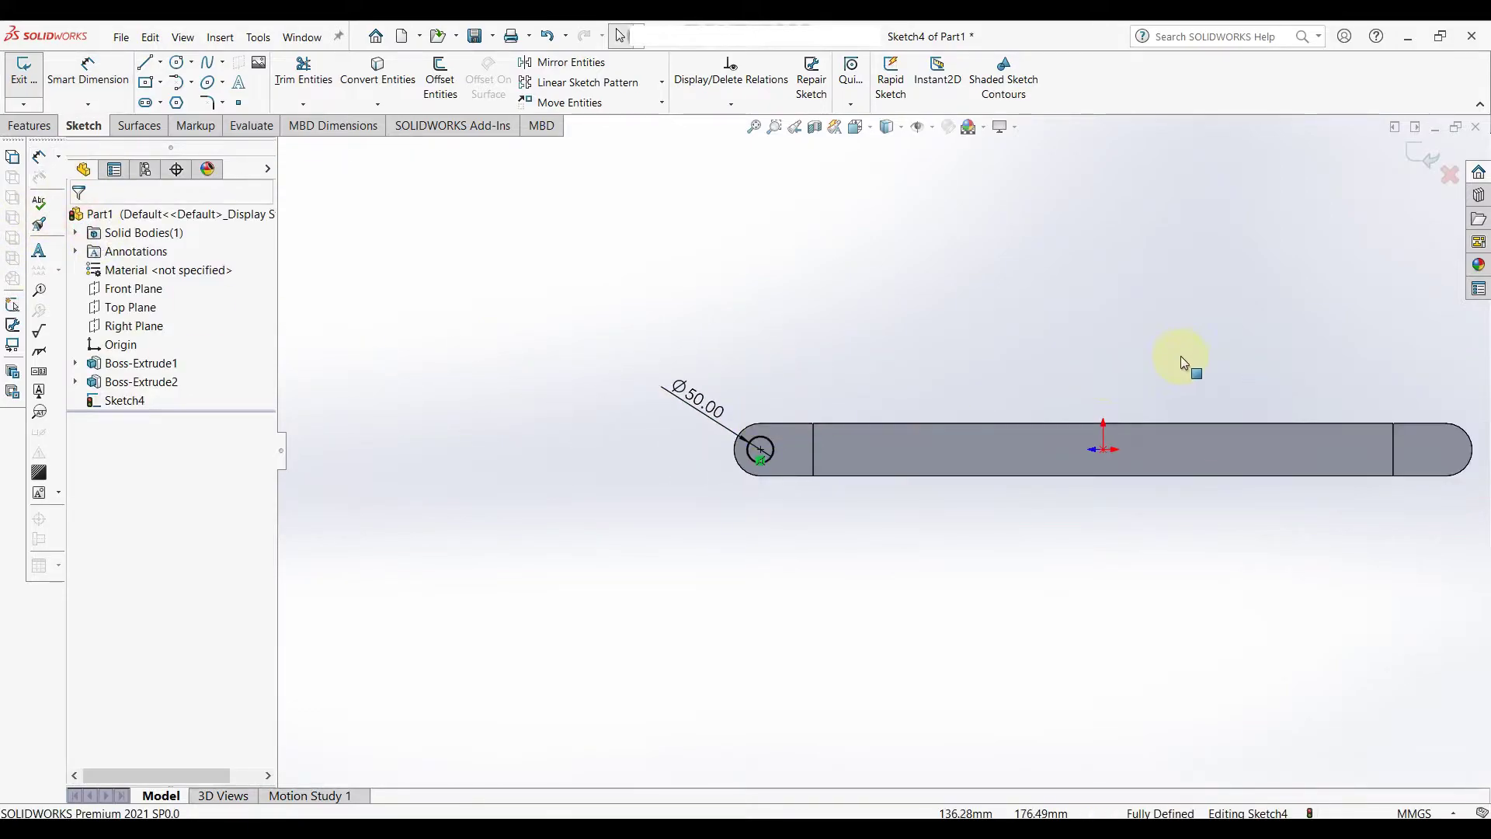
scroll(1204, 373, "up", 1)
middle_click_drag(918, 385, 1000, 445)
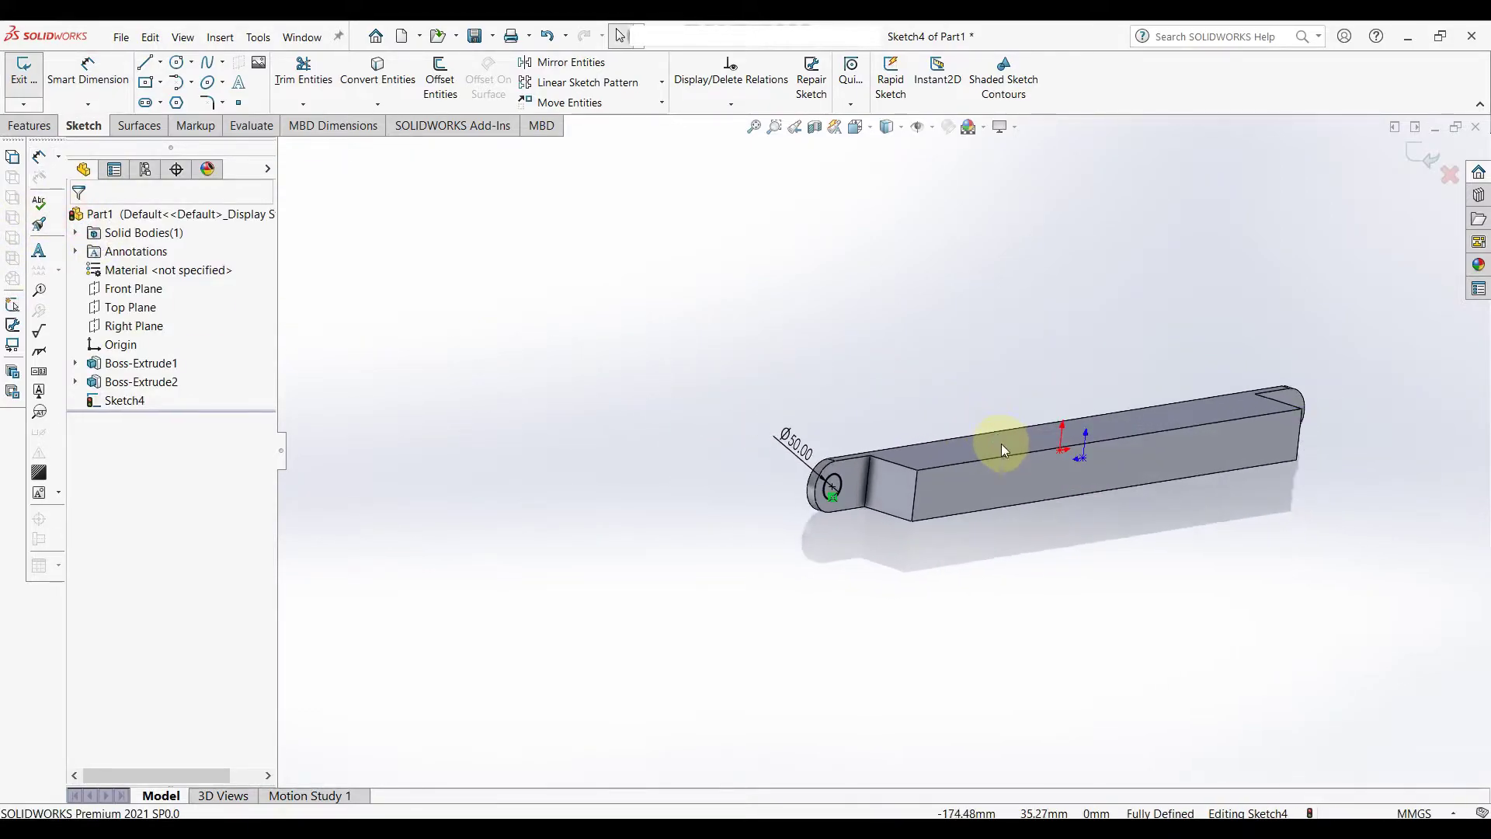
left_click(30, 126)
Extrude the Ø50 mm circle up to the bar's side face to form a pin.
left_click(31, 78)
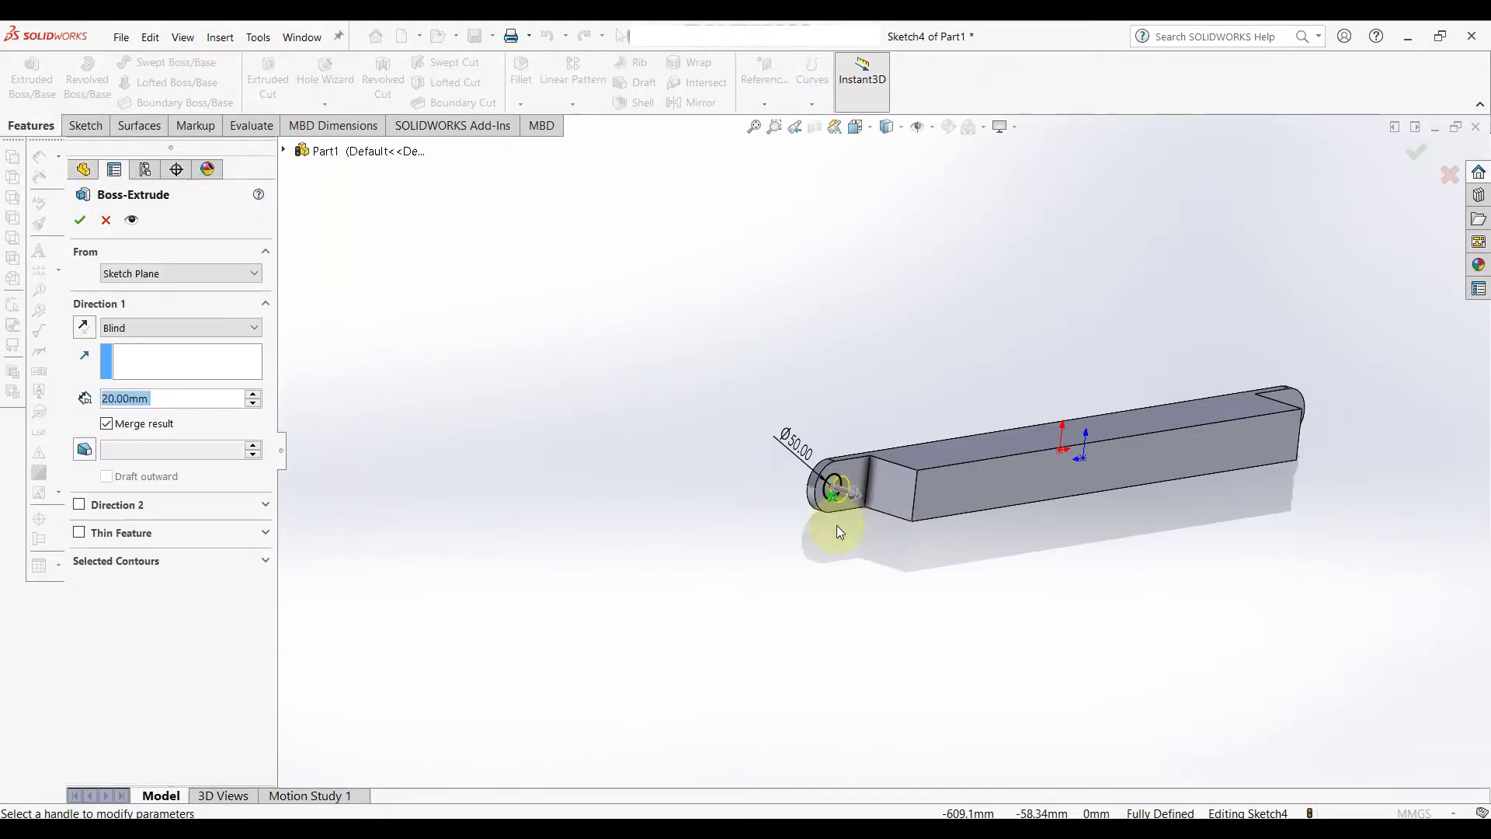
left_click(198, 327)
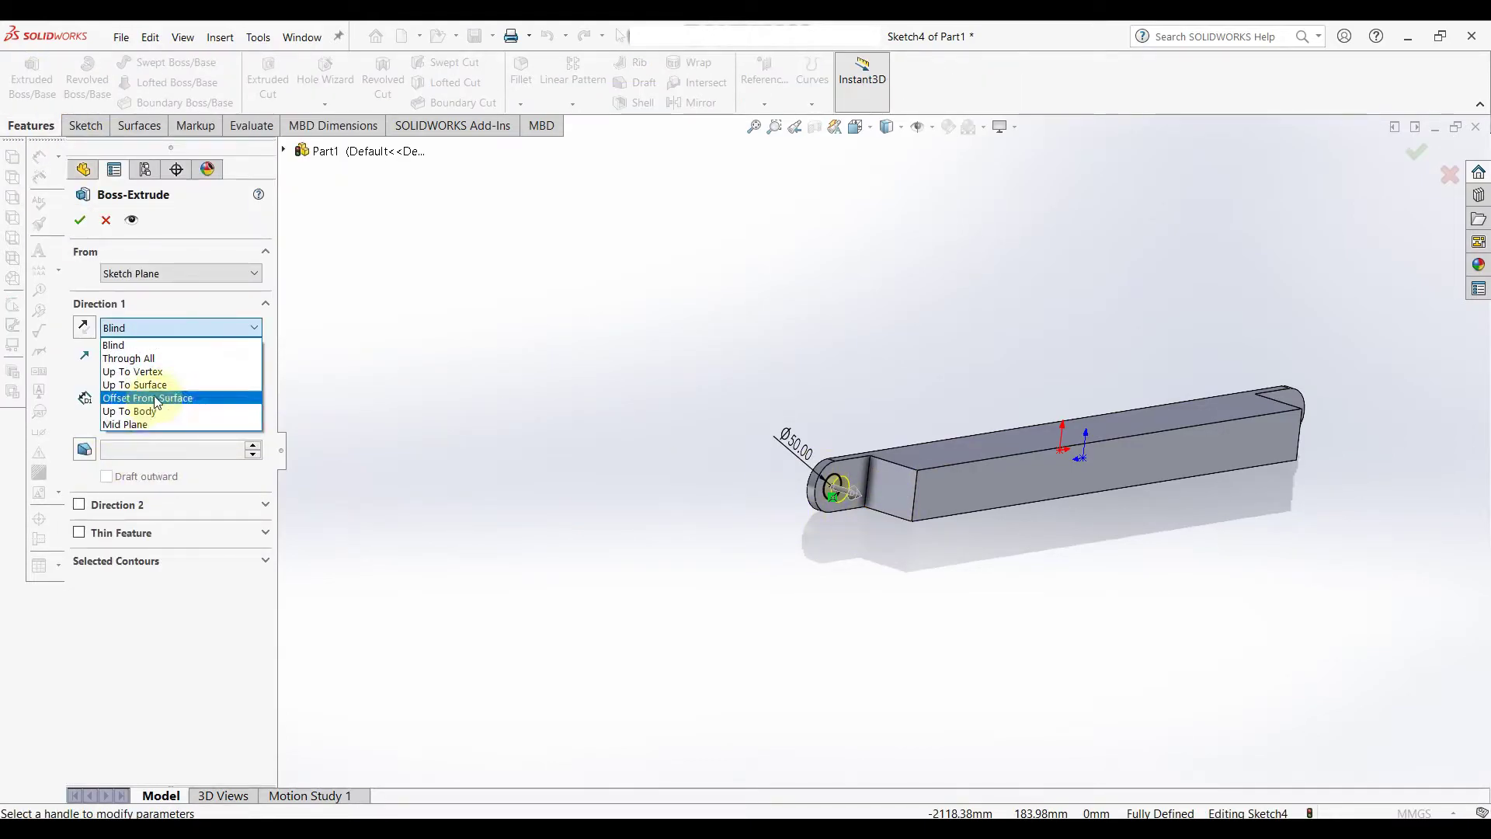
left_click(161, 386)
left_click(967, 494)
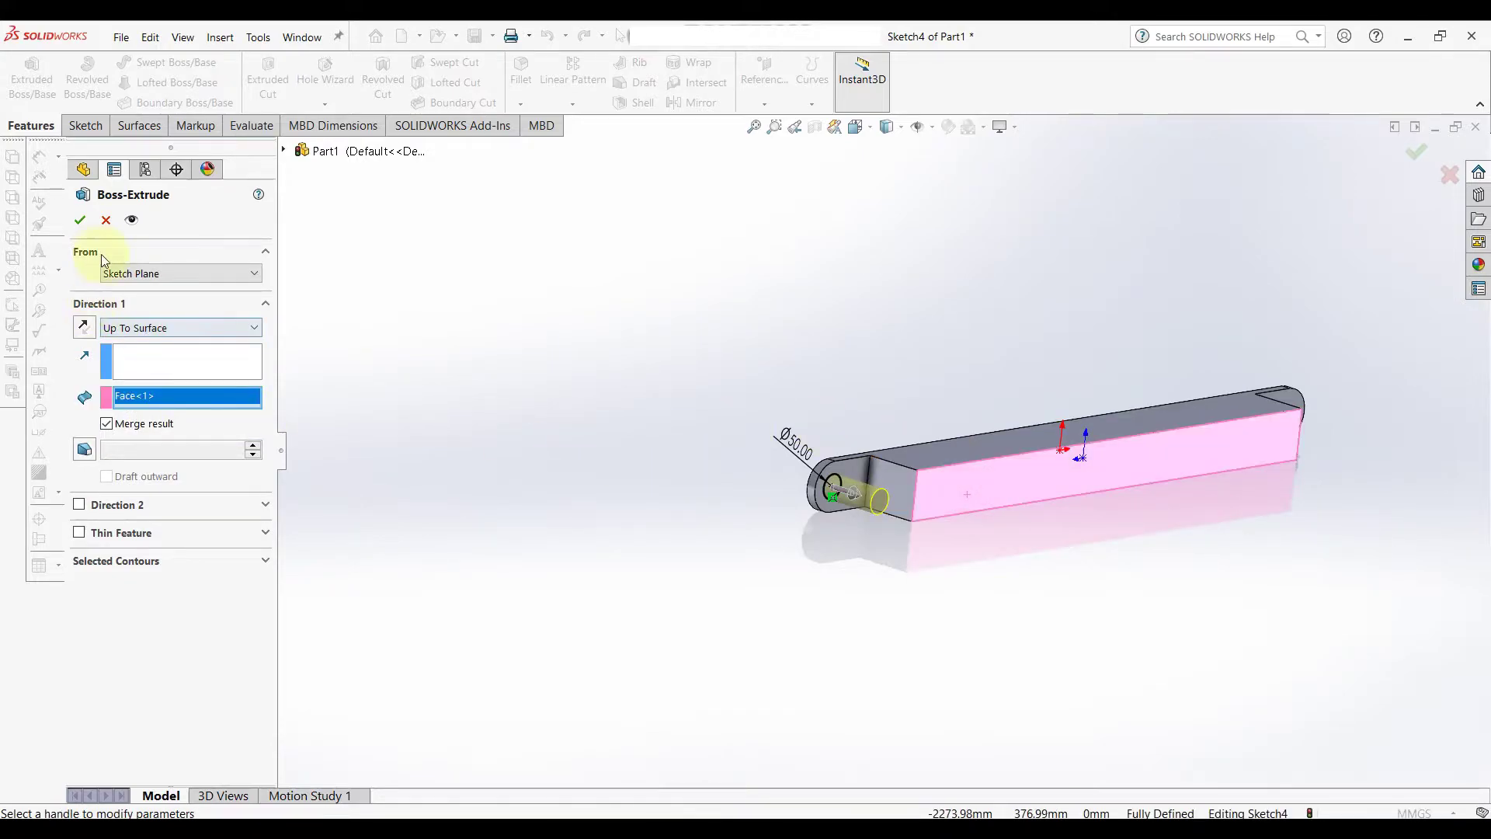
left_click(83, 222)
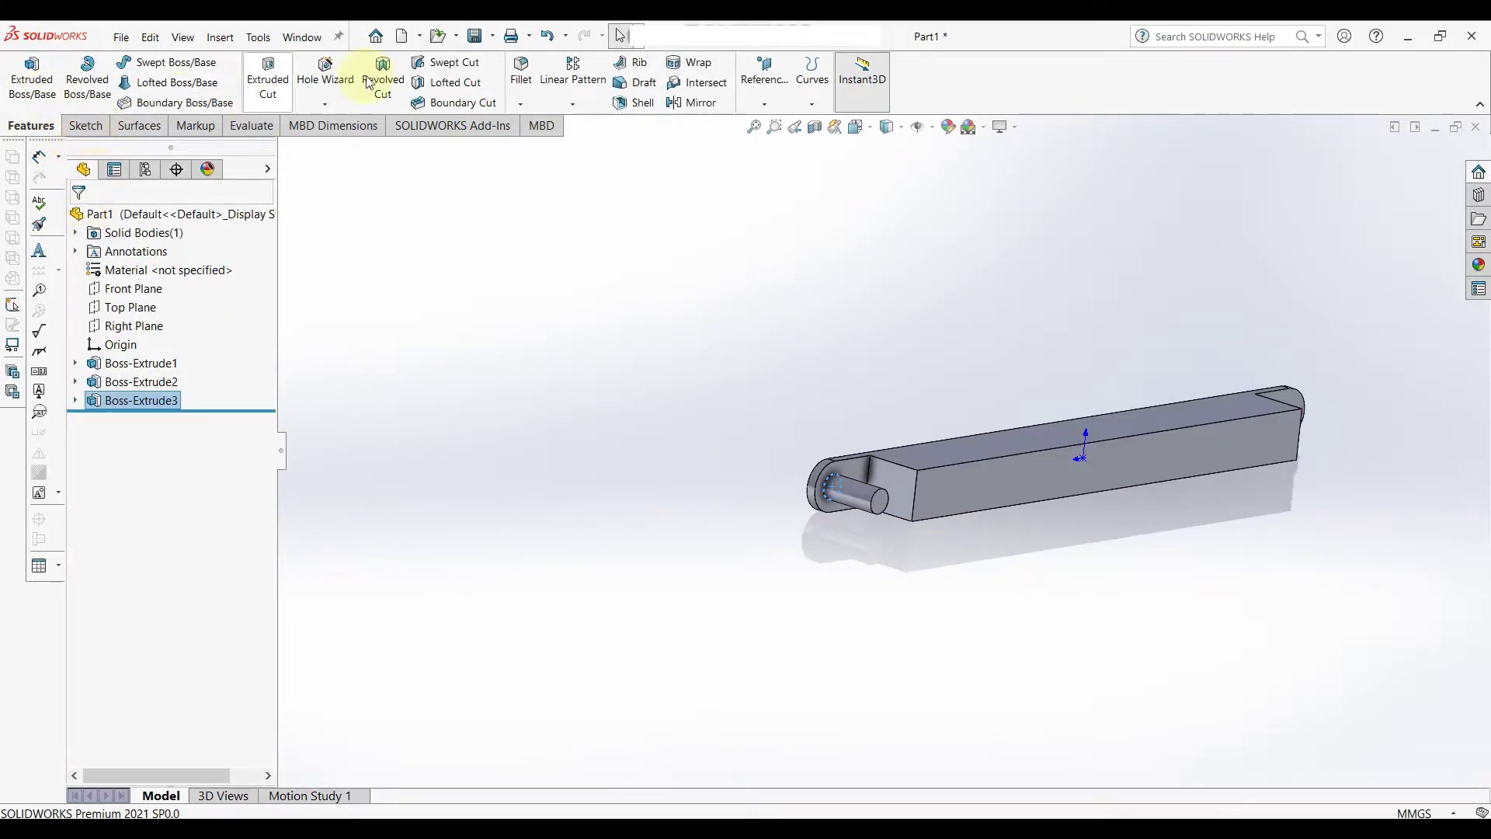
Mirror the pin about the Right Plane to the bar's other end.
left_click(685, 103)
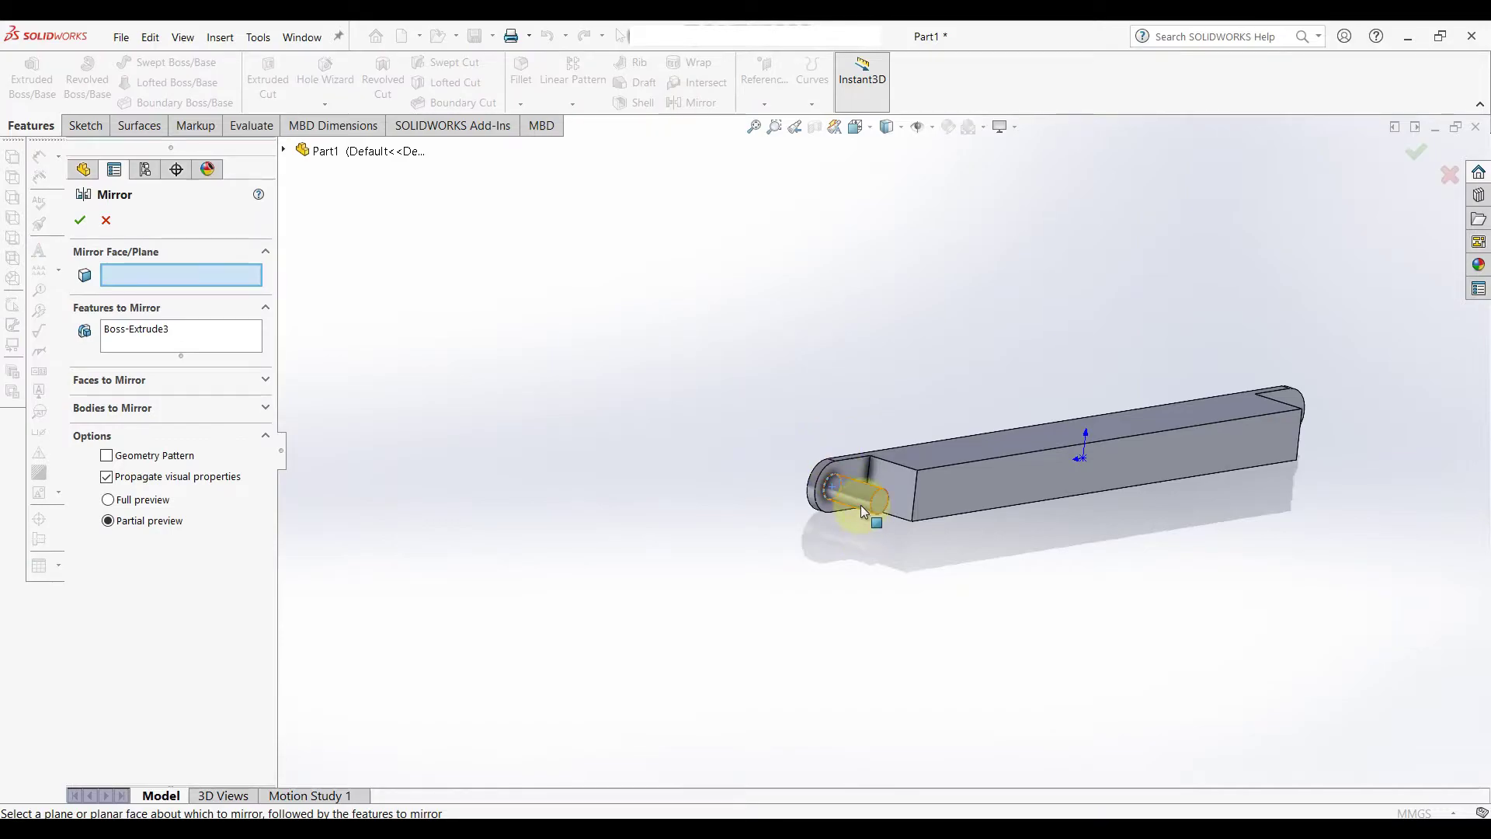
left_click(285, 150)
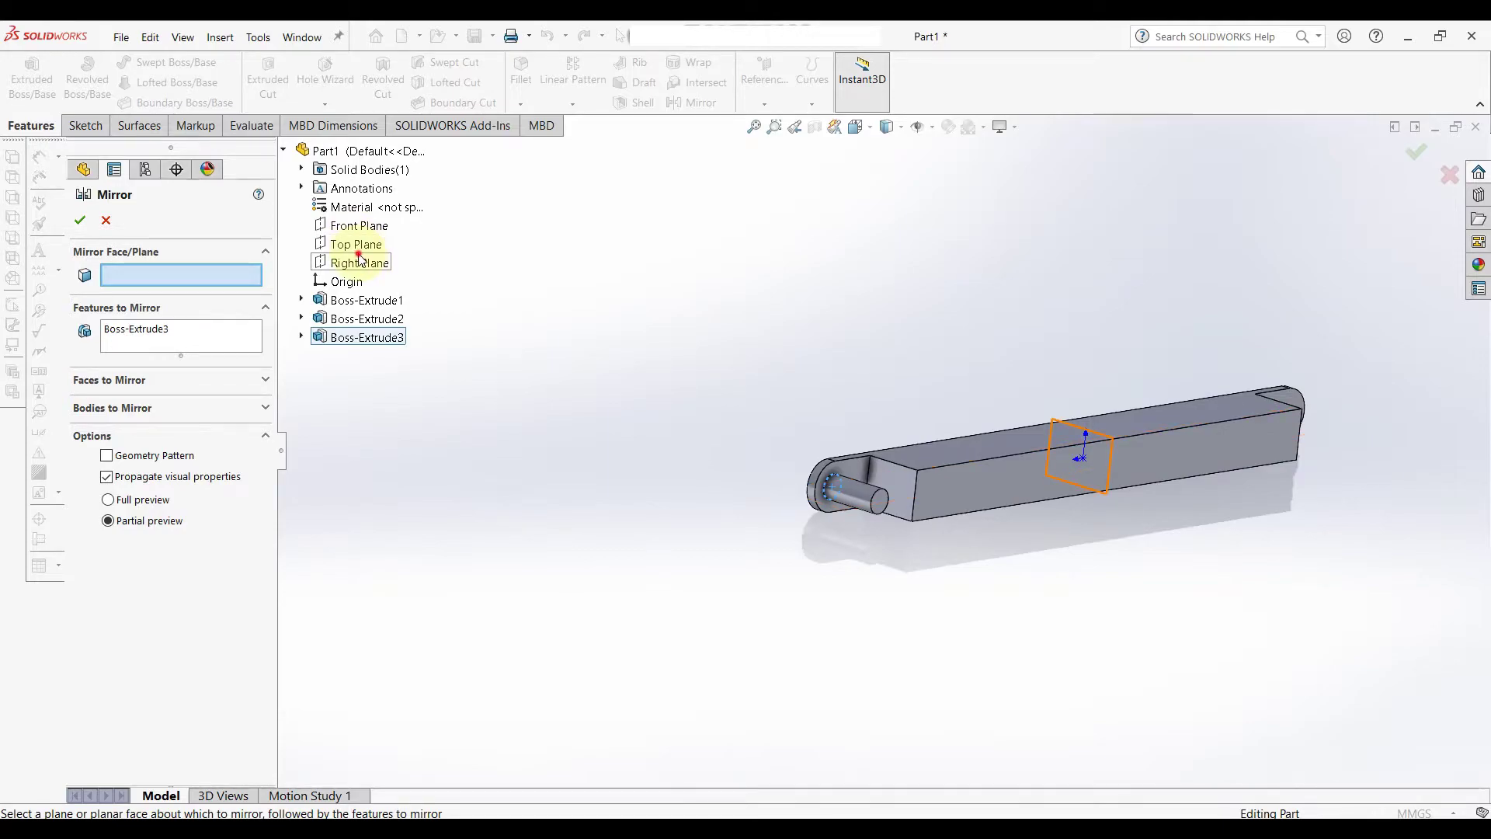
left_click(359, 261)
left_click(81, 217)
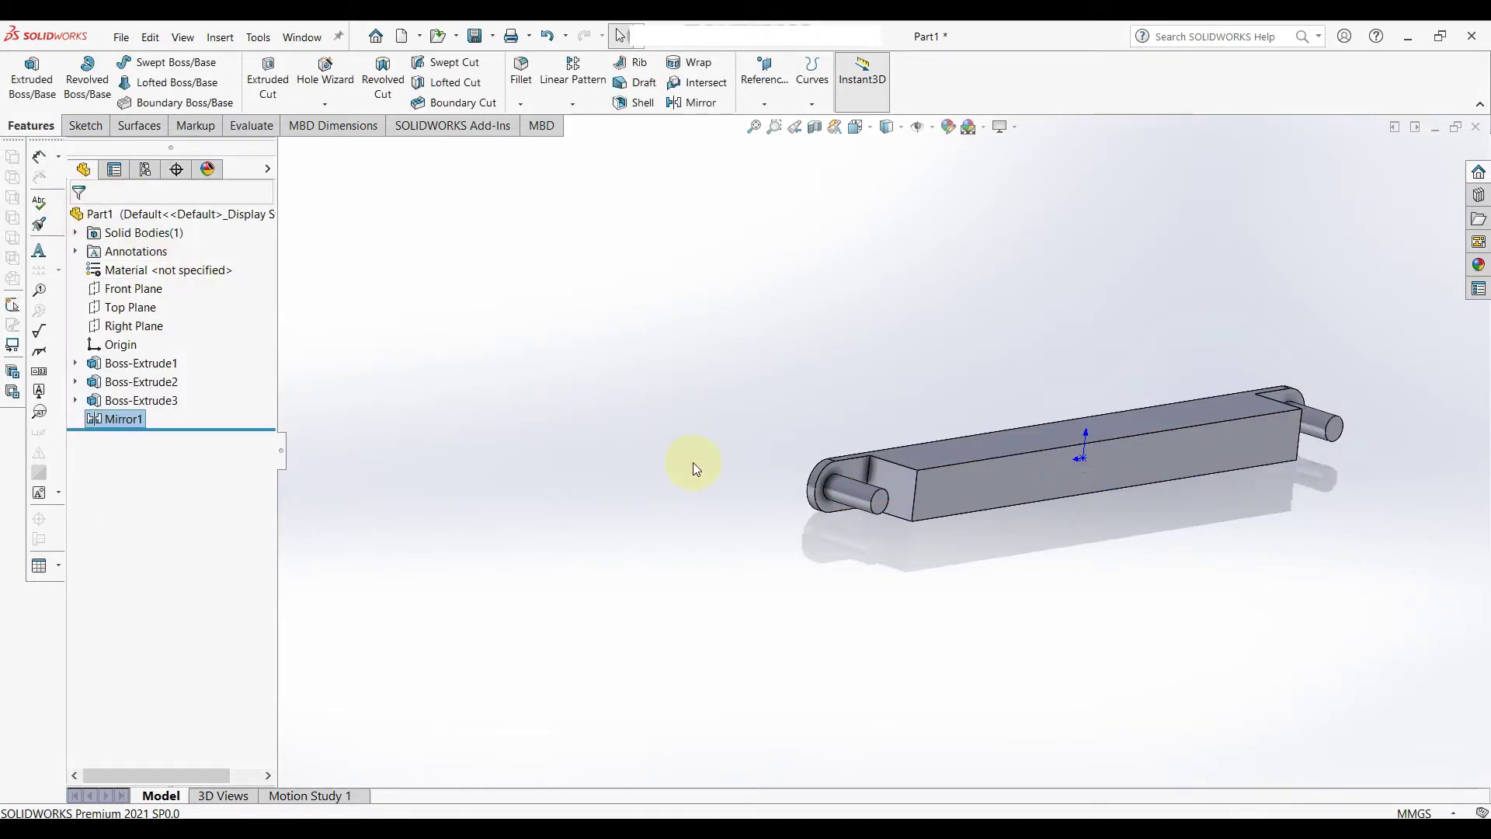
mouse_move(692, 463)
middle_mouse_down()
mouse_move(696, 533)
mouse_move(660, 419)
middle_mouse_up()
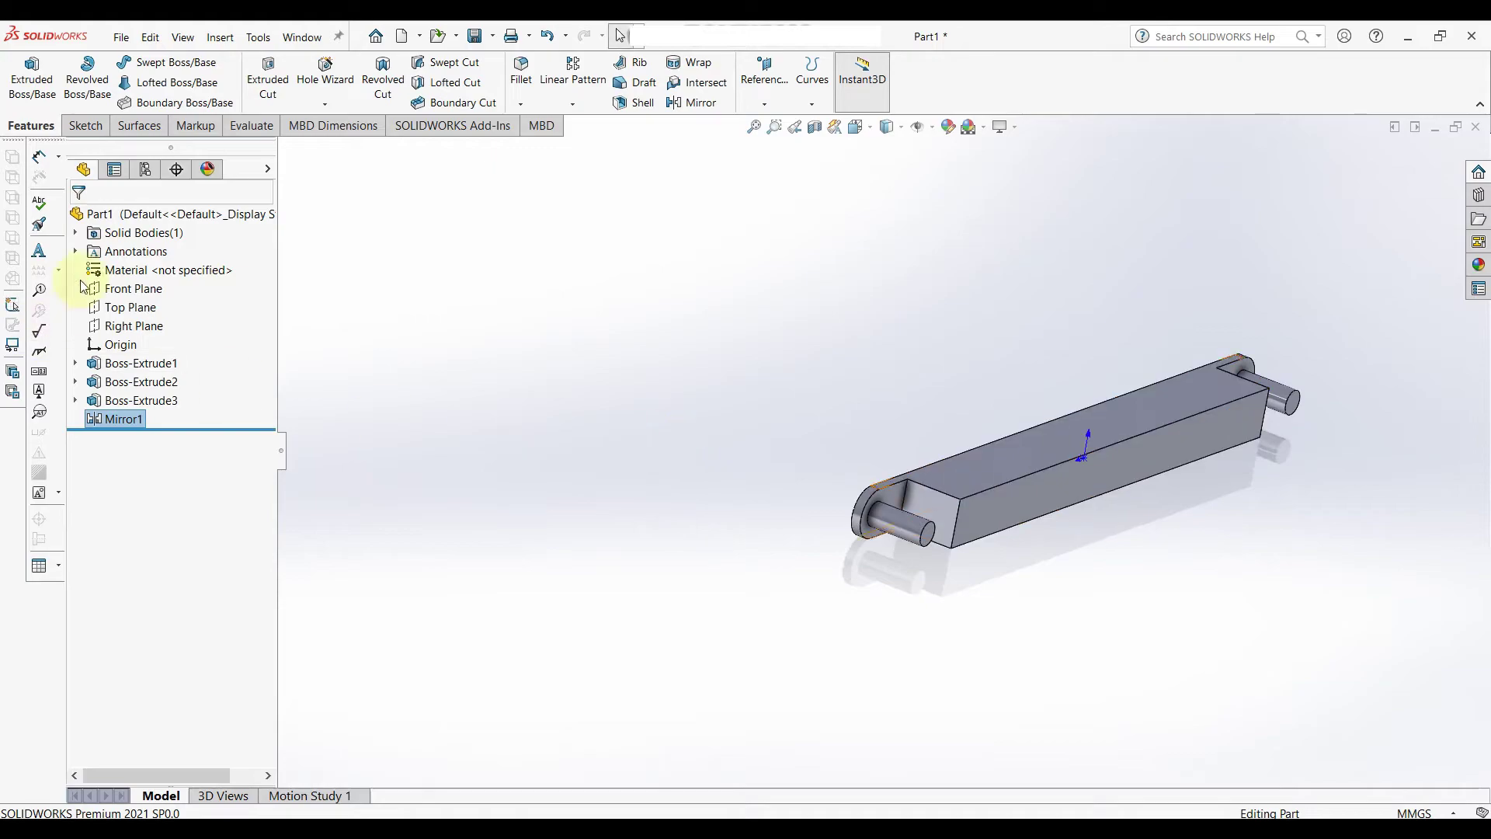
Mirror the Boss-Extrude2 side plate about the Front Plane, removing the wrongly listed Mirror1.
left_click(679, 105)
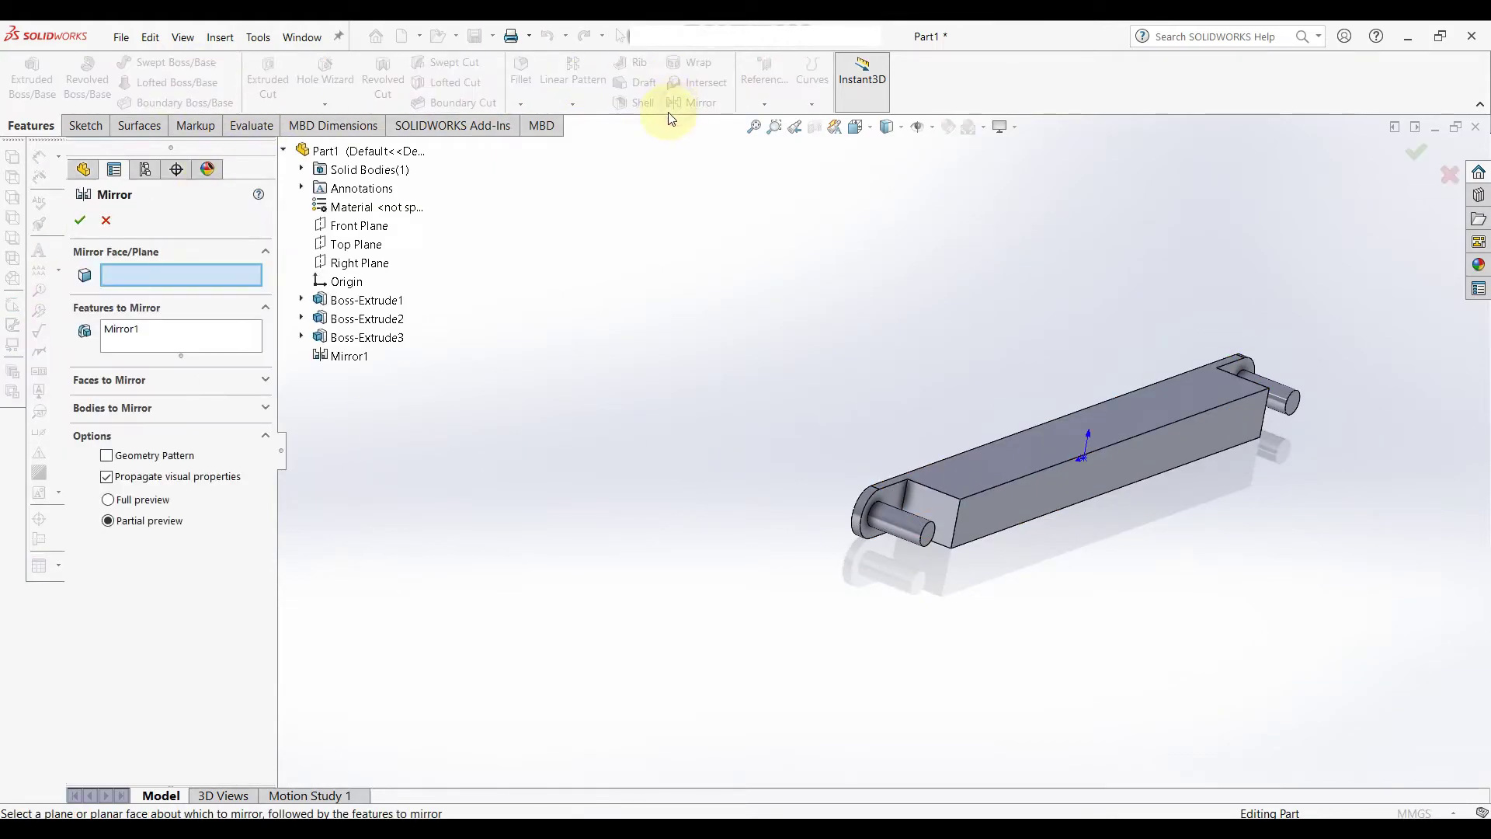
right_click(136, 334)
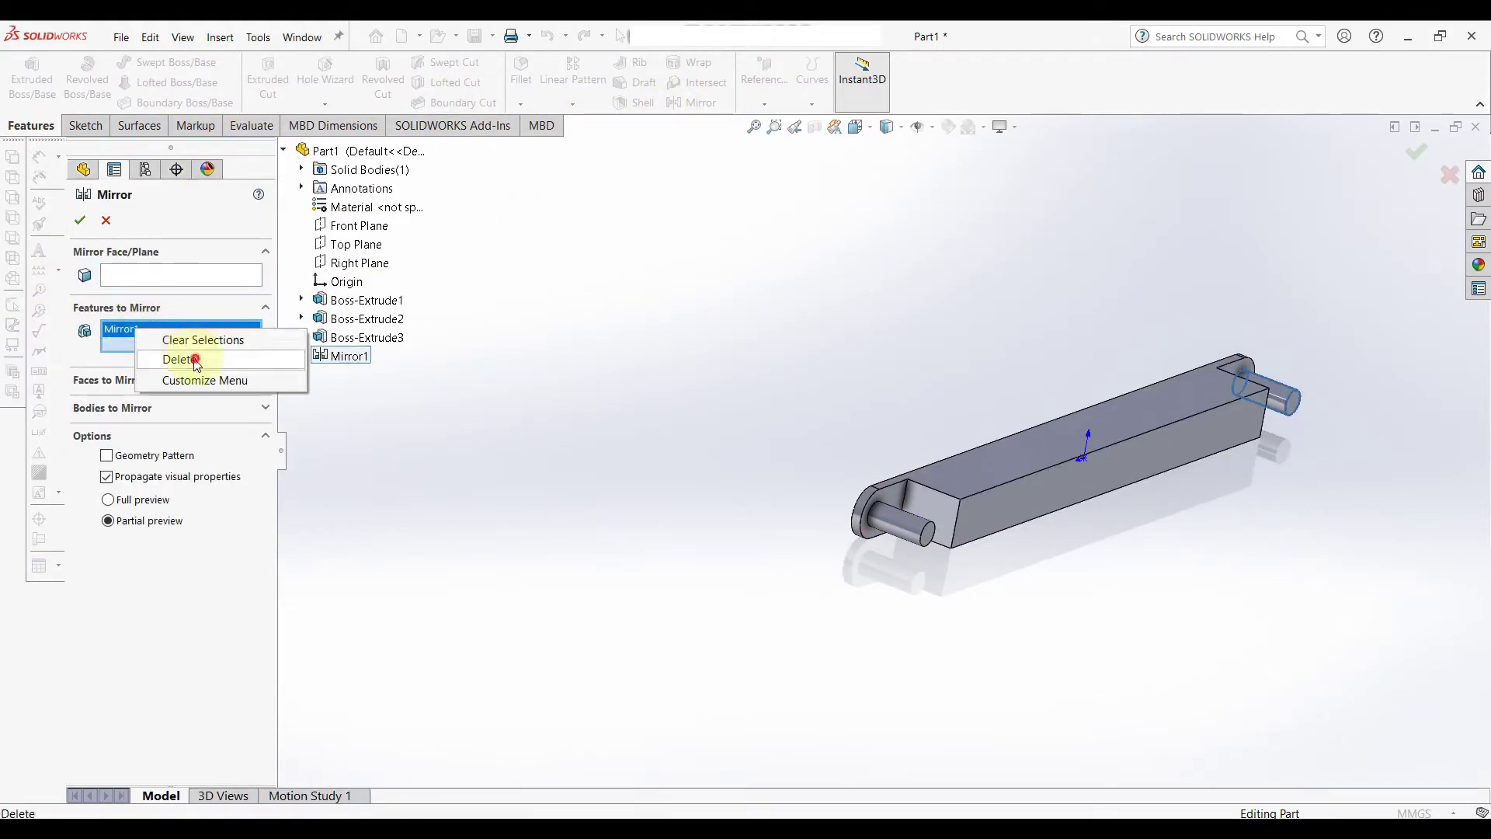
left_click(167, 356)
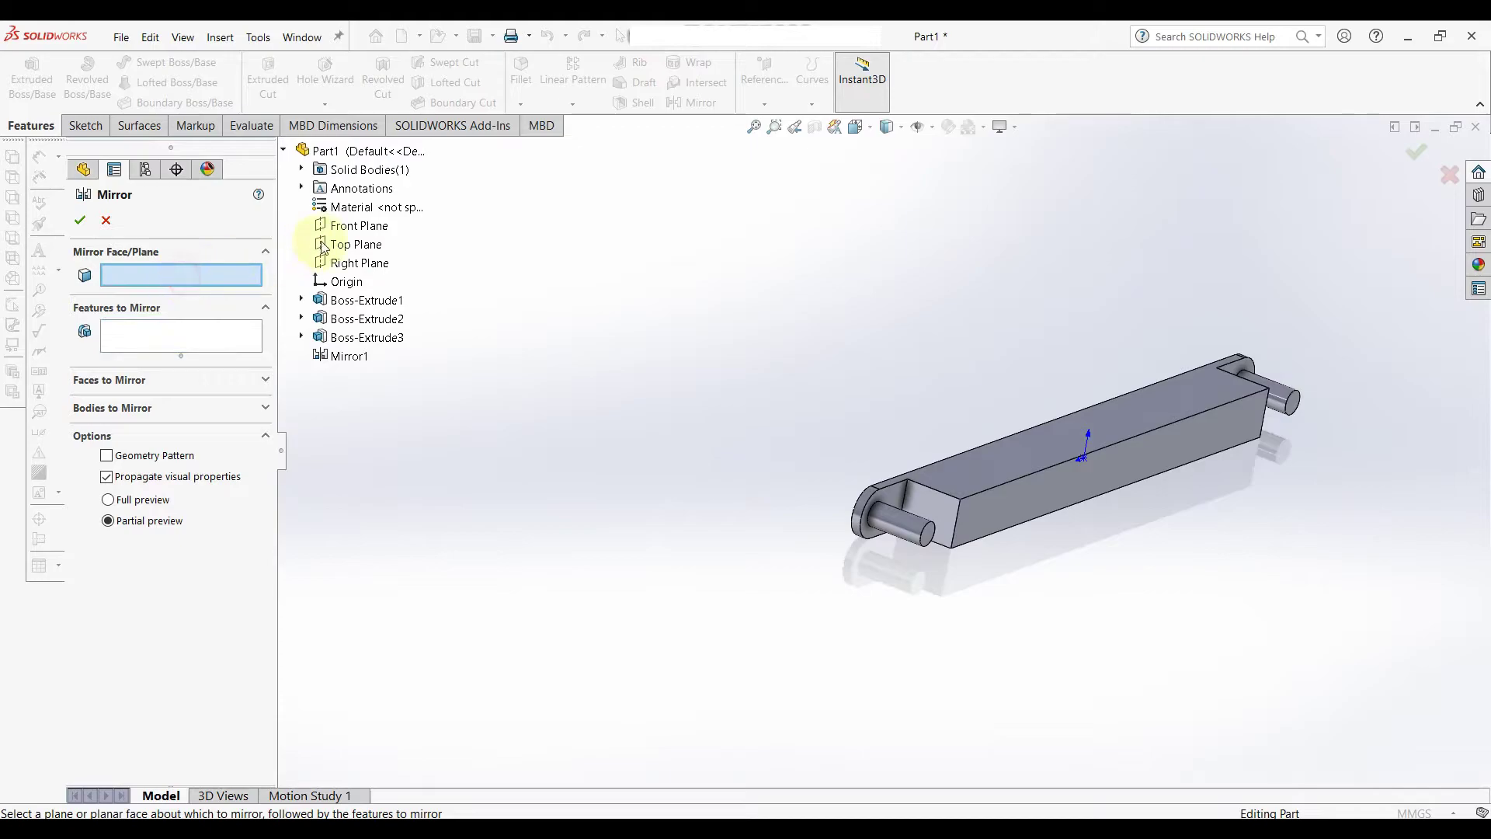
left_click(340, 226)
left_click(176, 338)
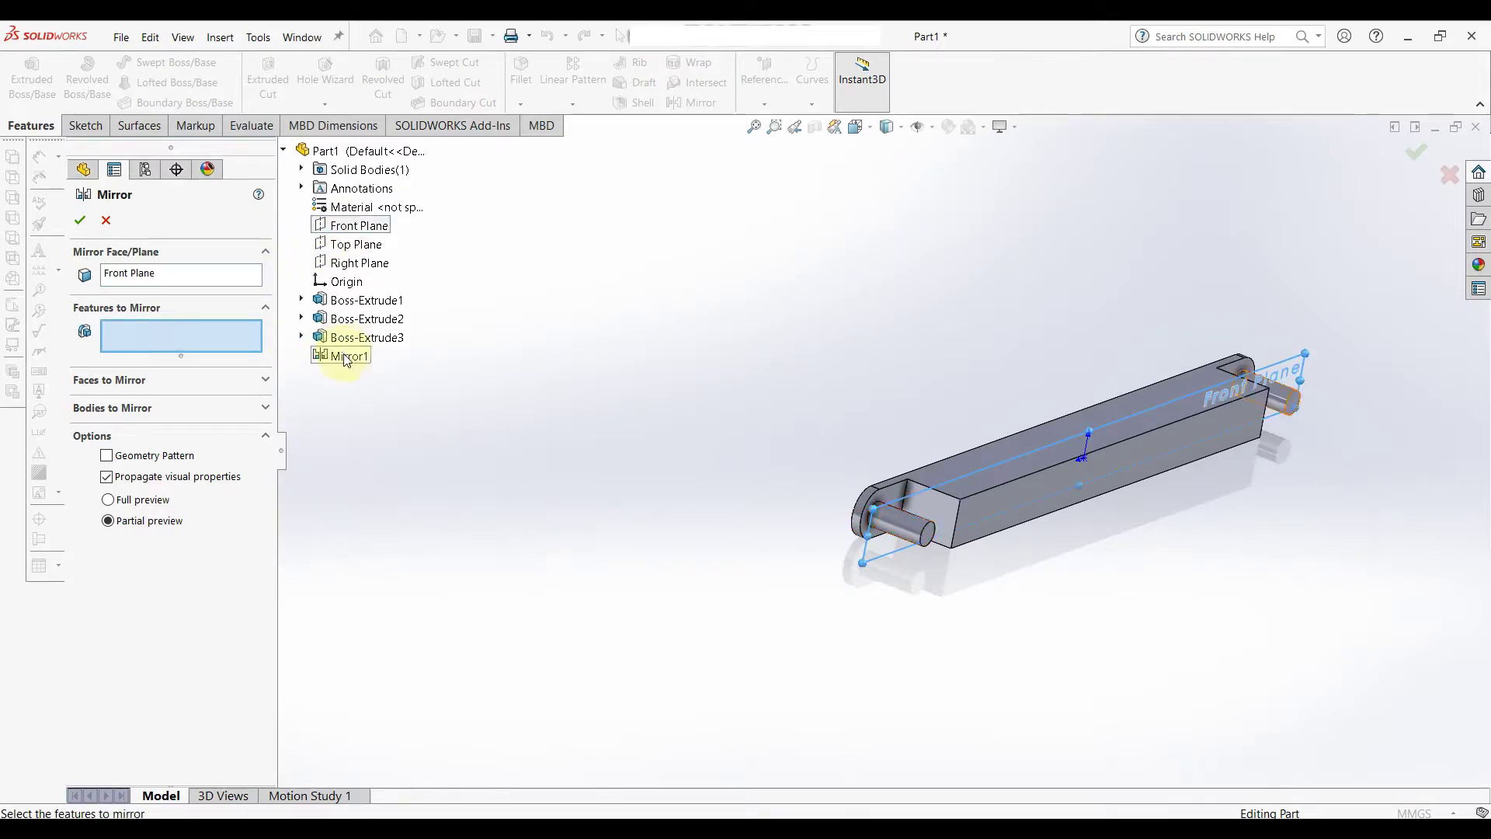
left_click(888, 491)
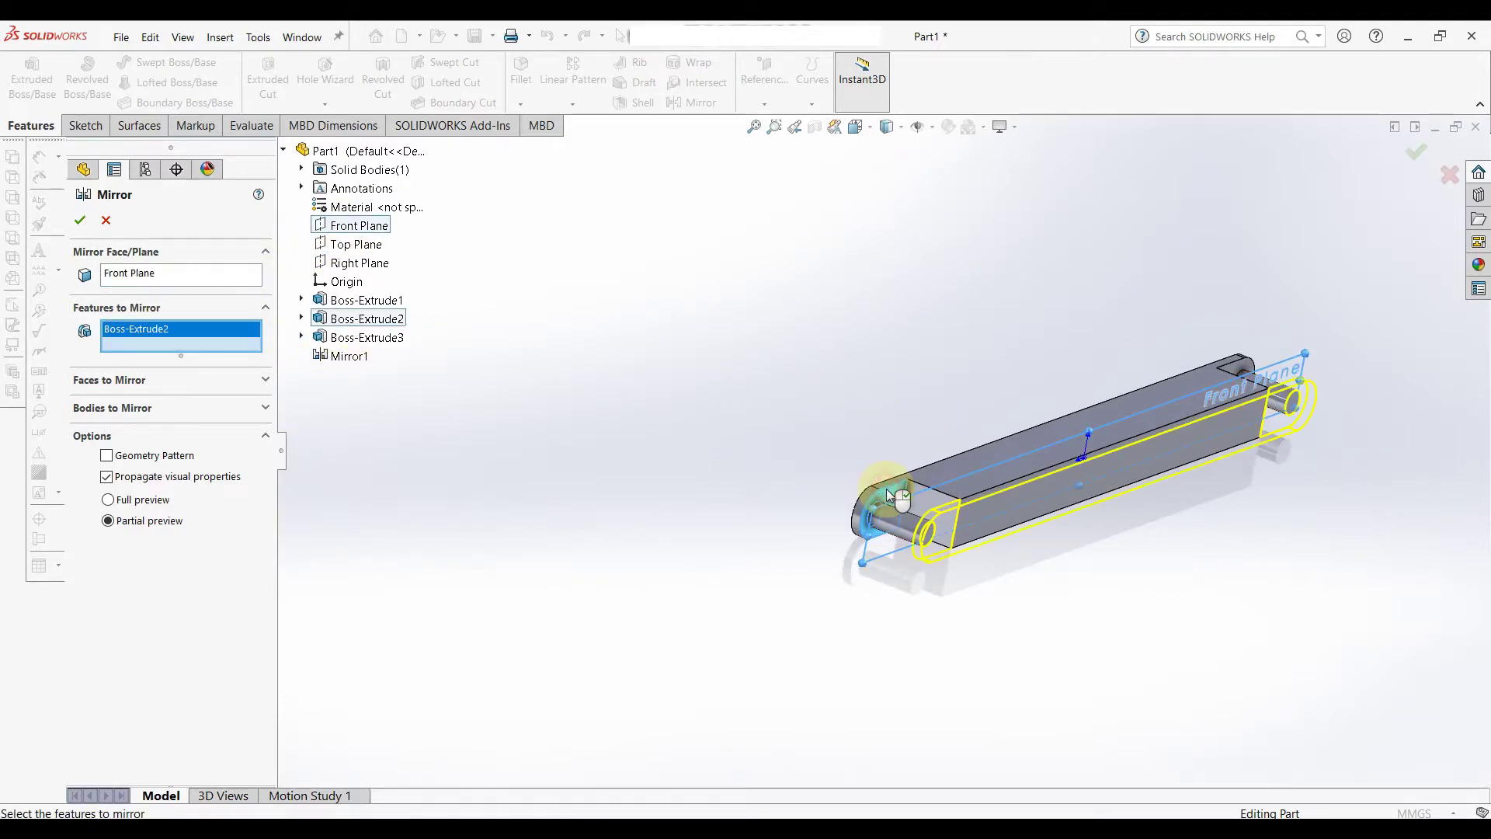
left_click(80, 220)
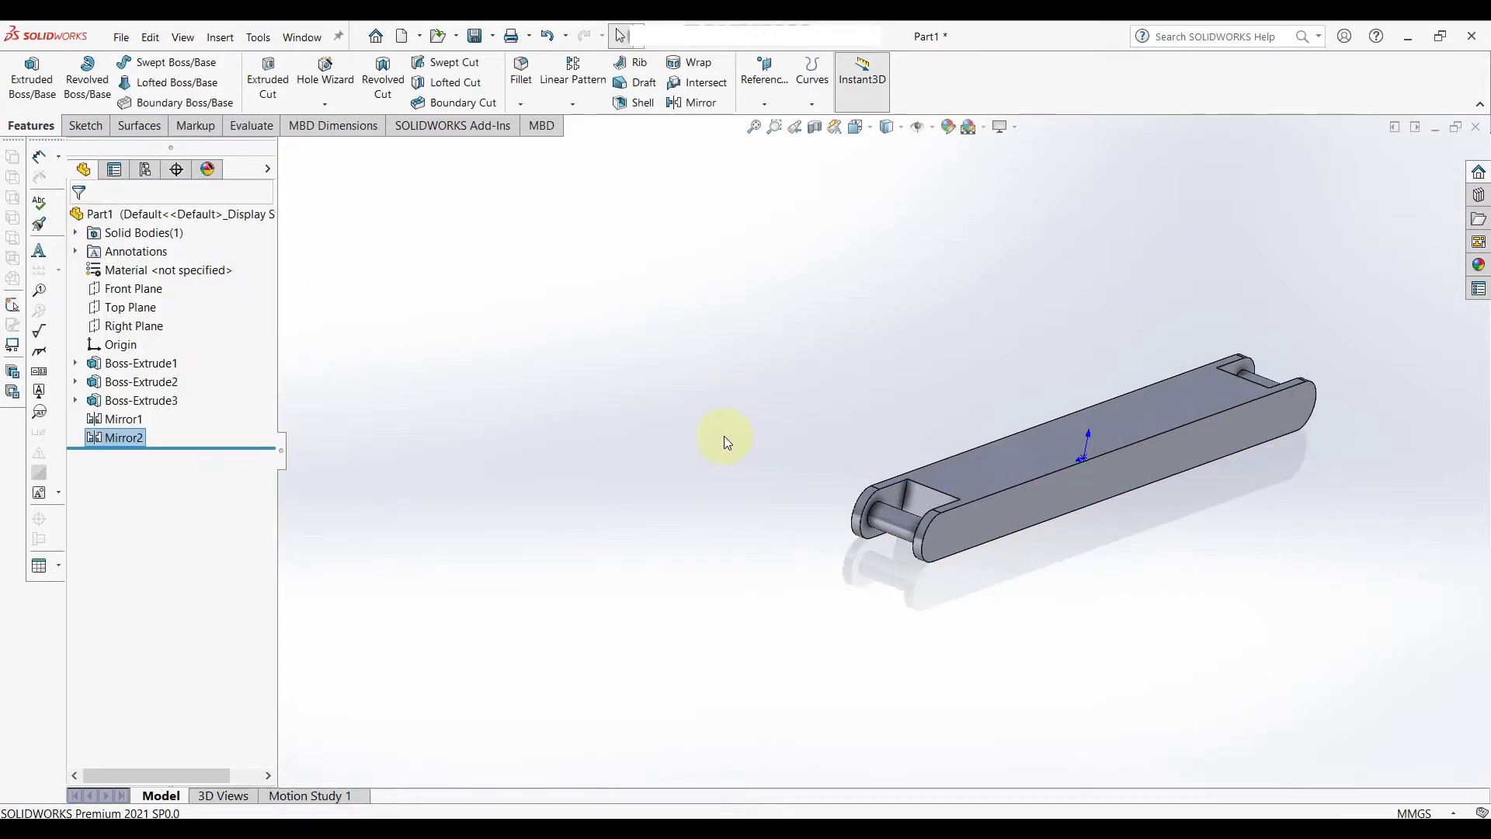
mouse_move(777, 466)
middle_mouse_down()
mouse_move(714, 475)
mouse_move(662, 642)
mouse_move(636, 666)
mouse_move(629, 622)
mouse_move(640, 693)
mouse_move(631, 651)
middle_mouse_up()
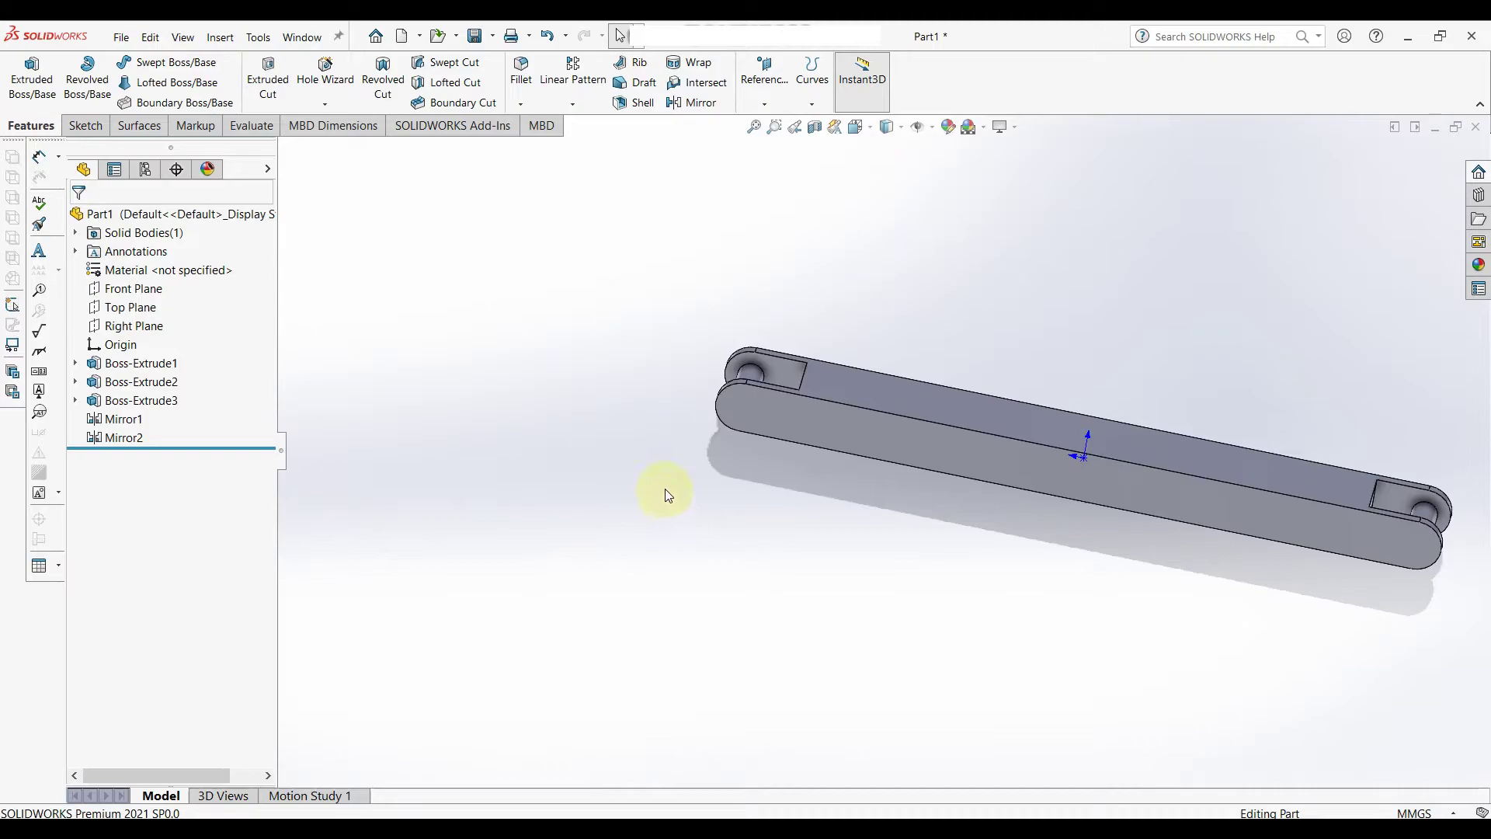
mouse_move(666, 495)
middle_mouse_down()
mouse_move(622, 562)
mouse_move(702, 673)
mouse_move(632, 629)
mouse_move(626, 604)
mouse_move(629, 654)
middle_mouse_up()
Start a sketch on the side plate's outer face and view it face-on.
left_click(753, 515)
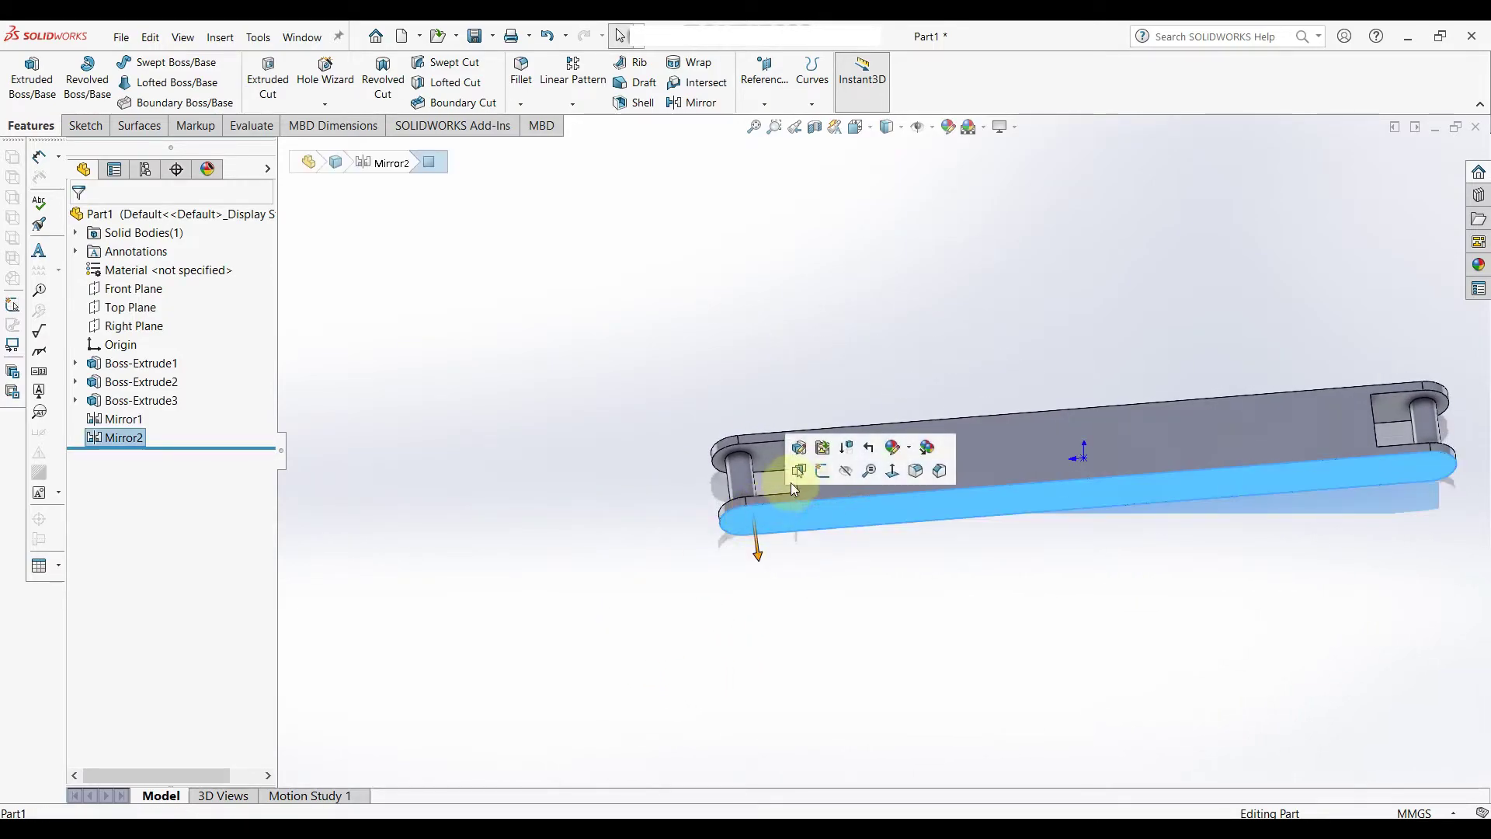
left_click(817, 478)
left_click(148, 457)
left_click(189, 432)
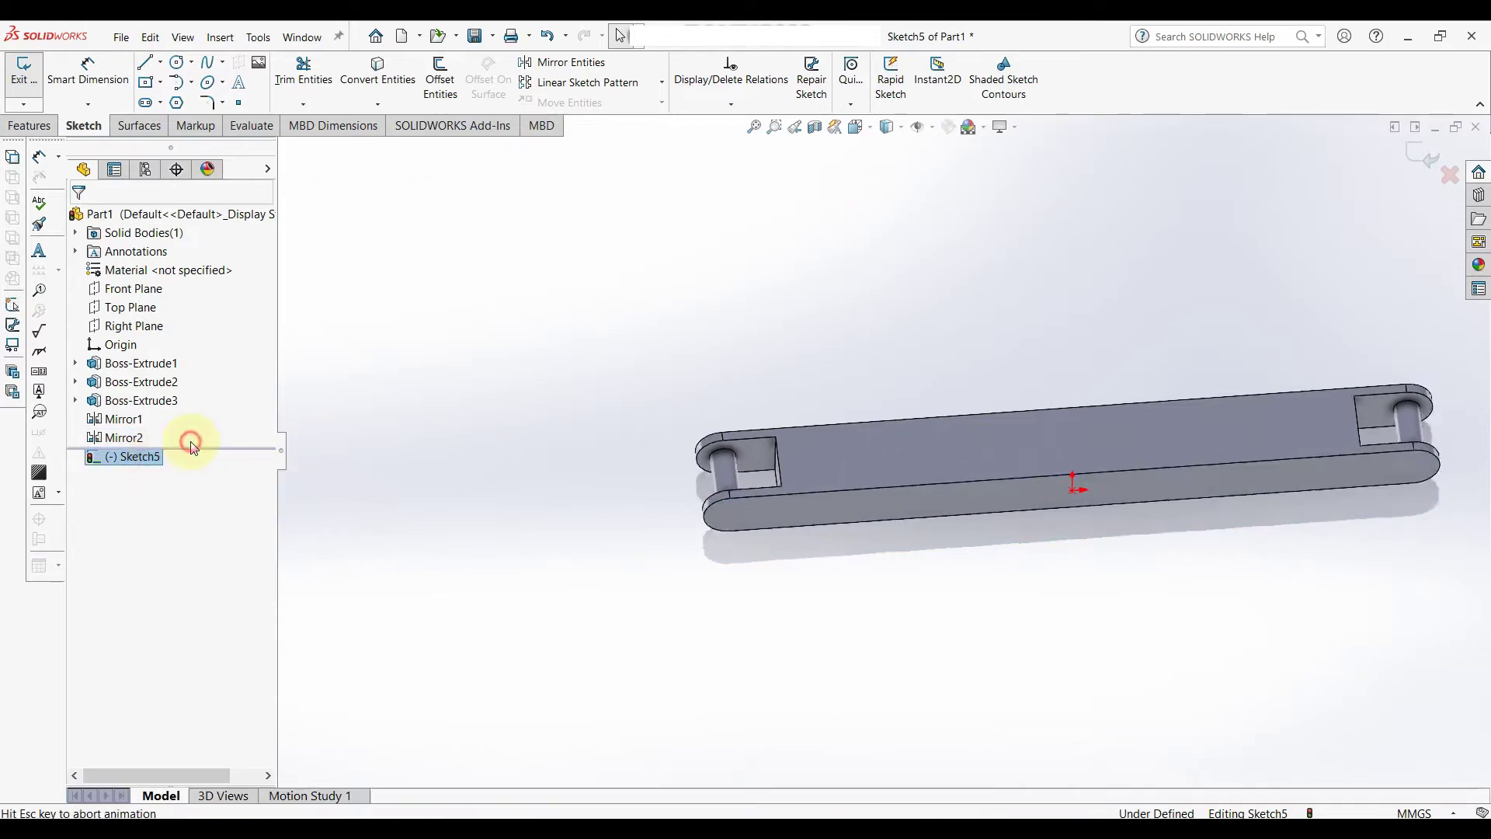
right_click_drag(541, 584, 599, 582)
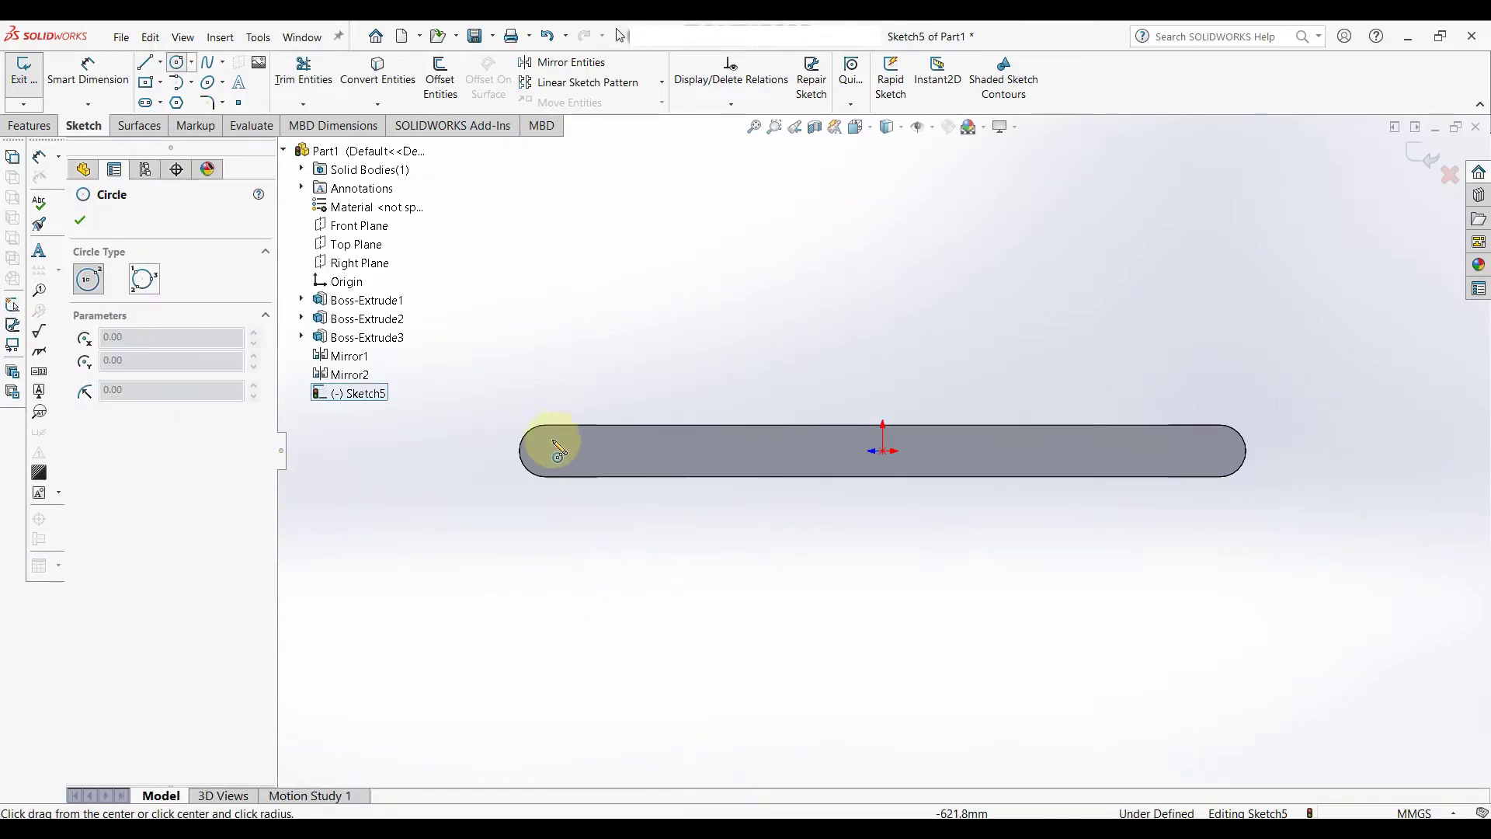
scroll(549, 443, "down", 4)
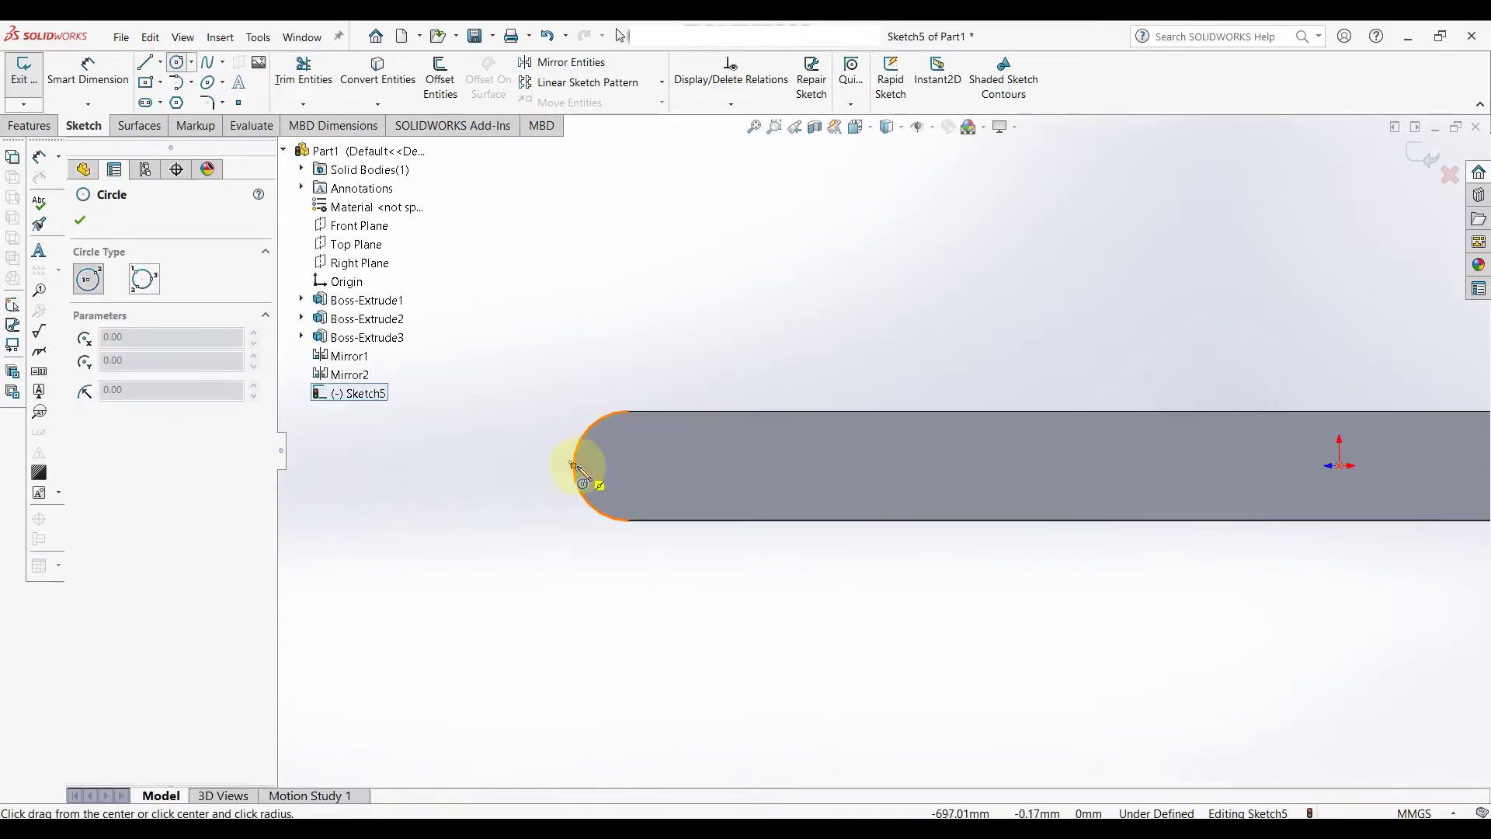
Draw a circle centred on the plate end's arc and dimension it 70 mm in diameter.
left_click(628, 466)
left_click(649, 434)
right_click(653, 441)
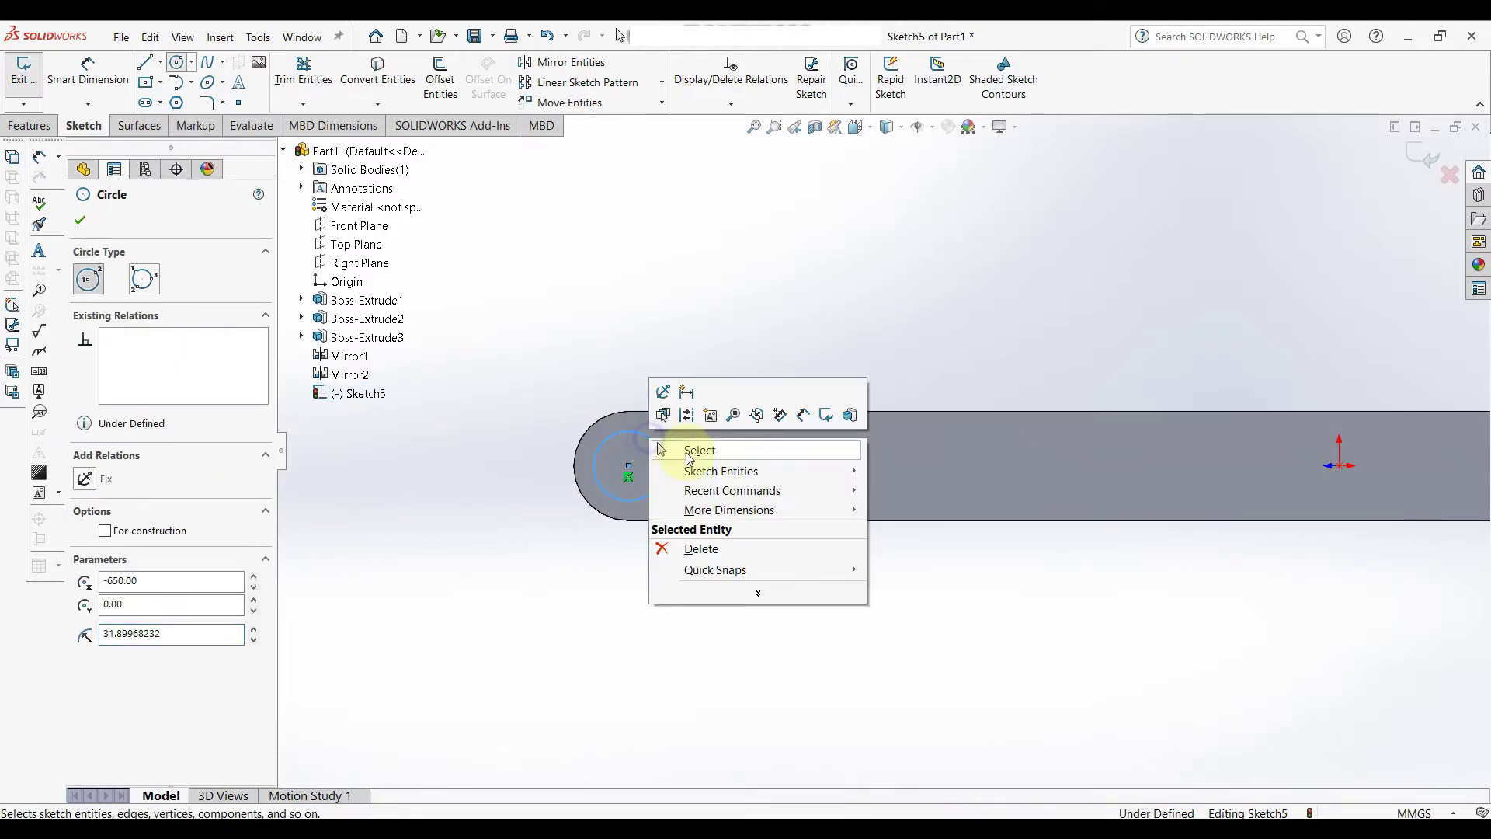
left_click(688, 450)
right_click_drag(696, 626, 640, 466)
left_click(643, 432)
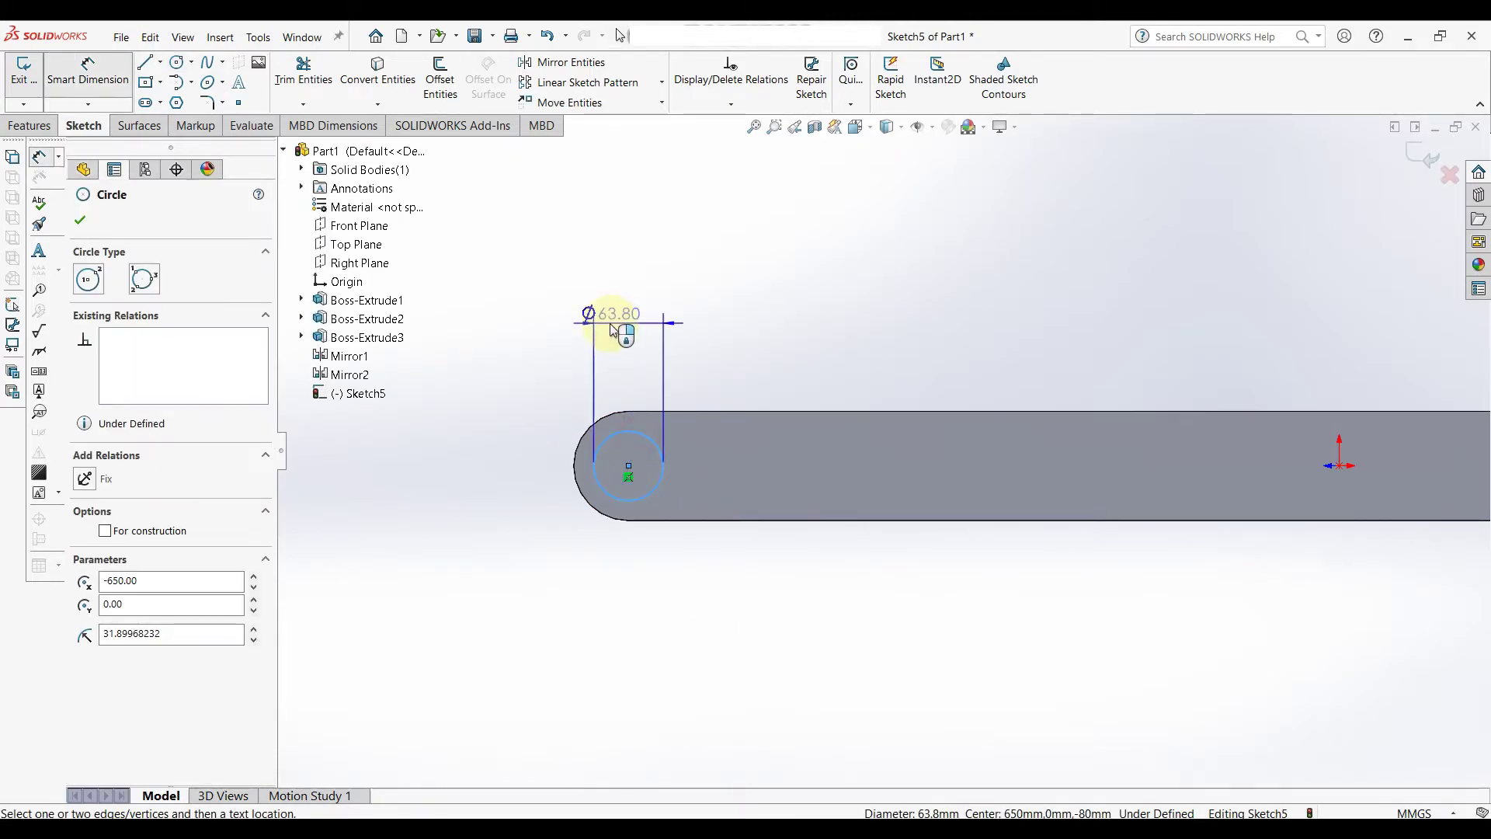
left_click(610, 330)
type("70")
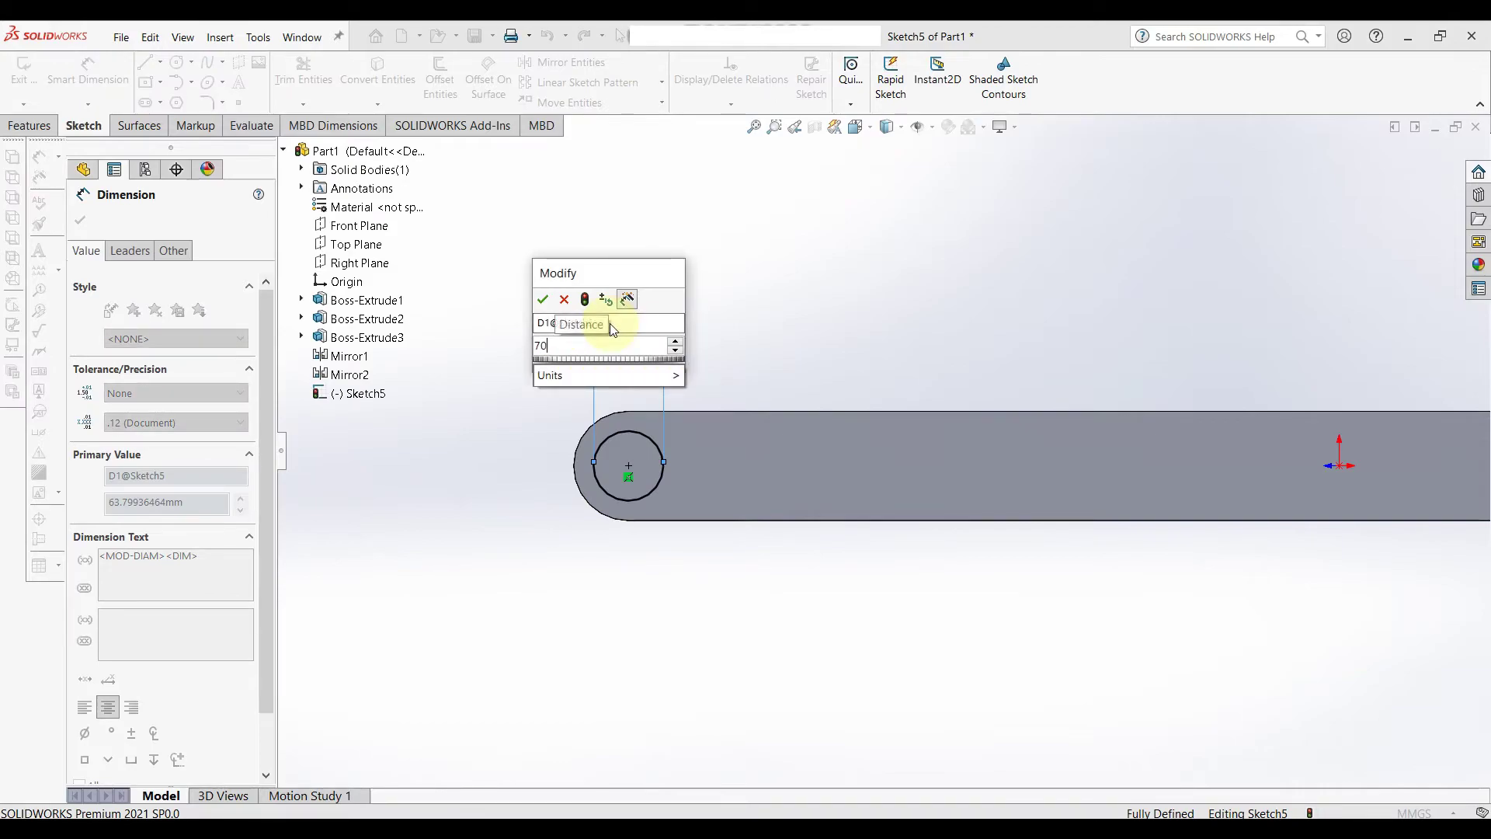
key("Return")
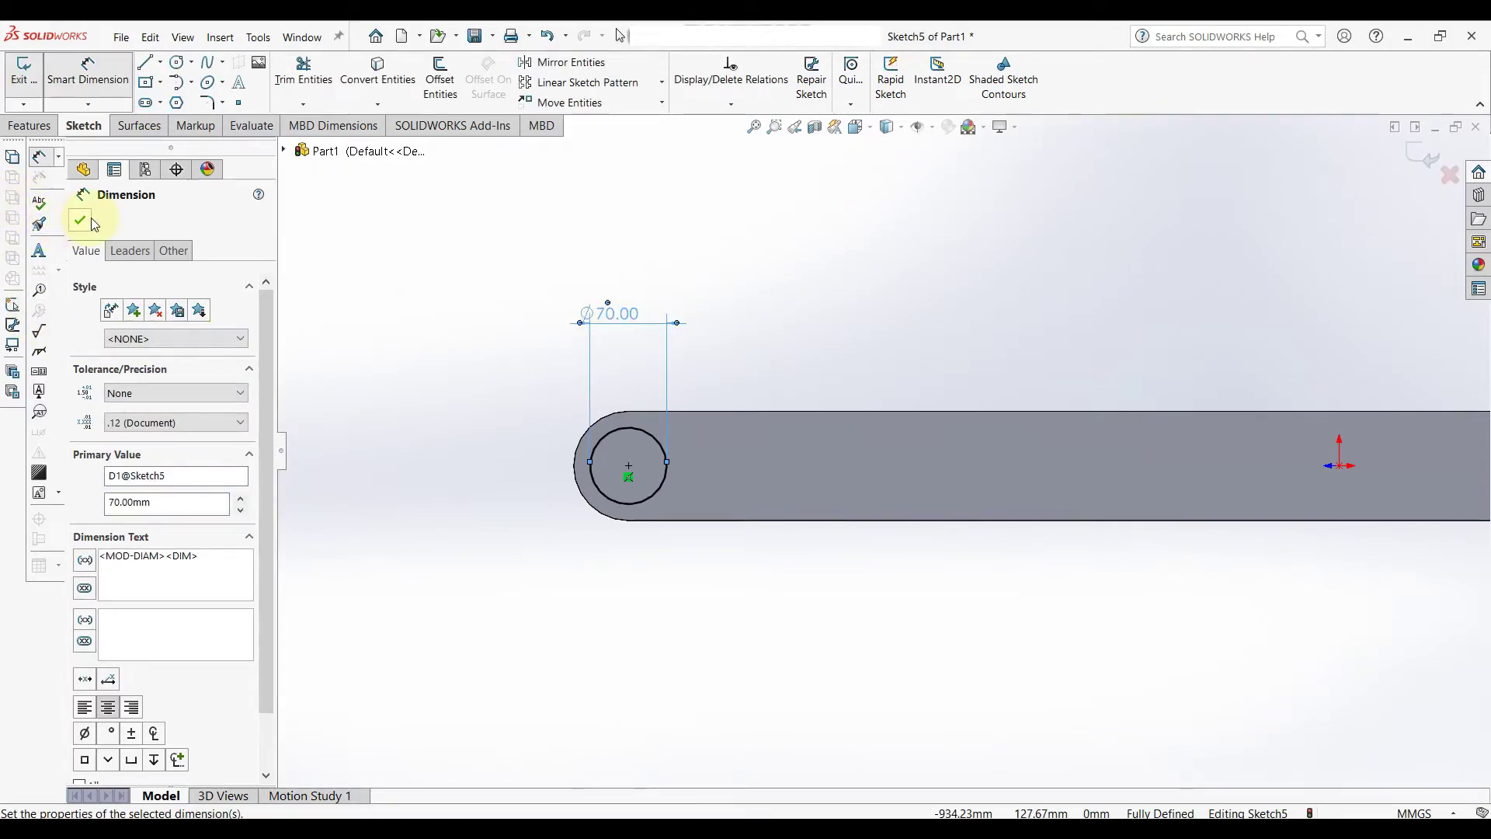
left_click(80, 221)
Extrude the circle 20 mm into a pin.
left_click(29, 125)
left_click(32, 77)
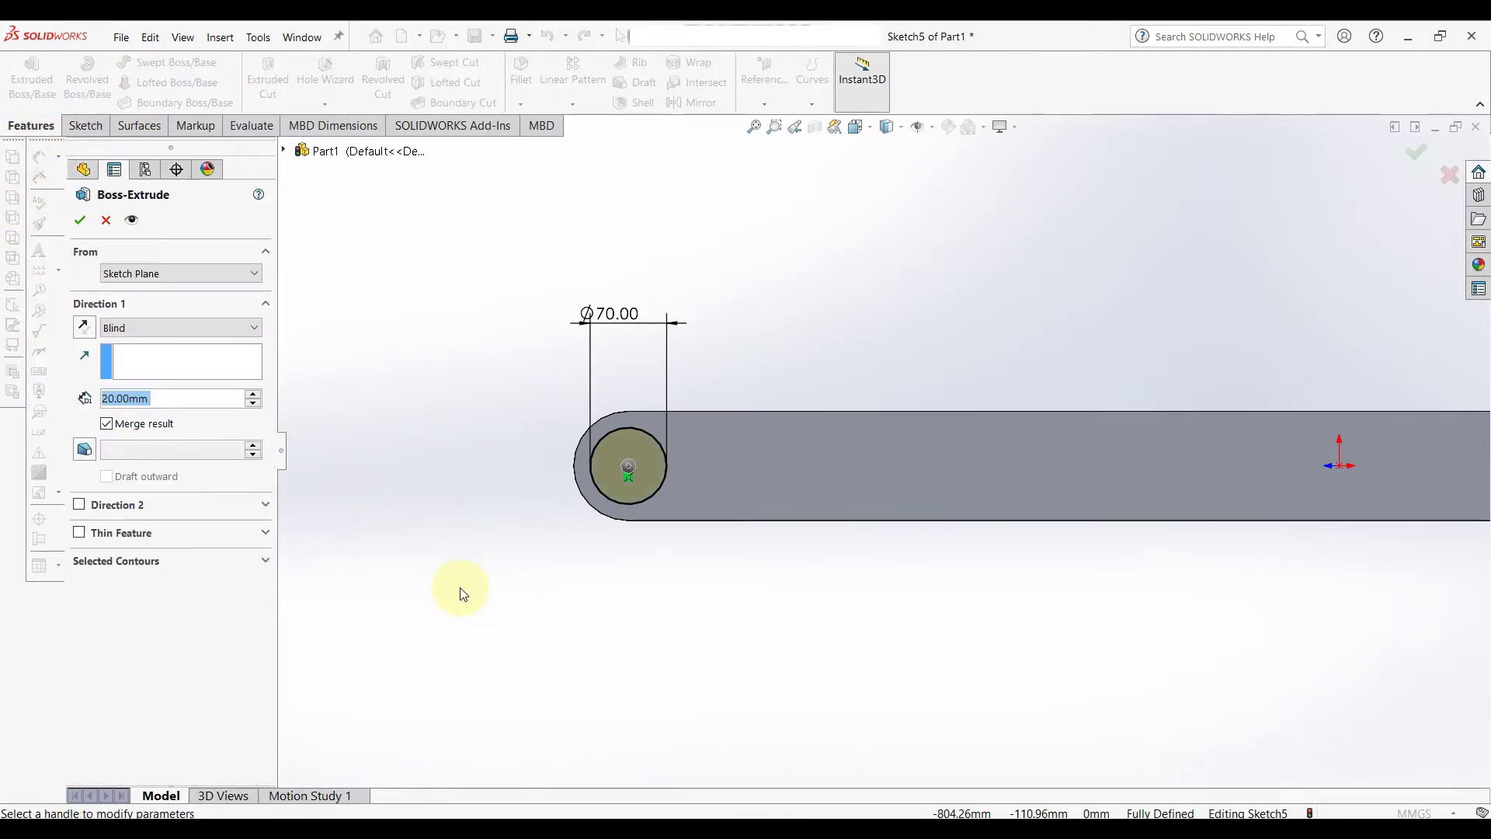
left_click(79, 221)
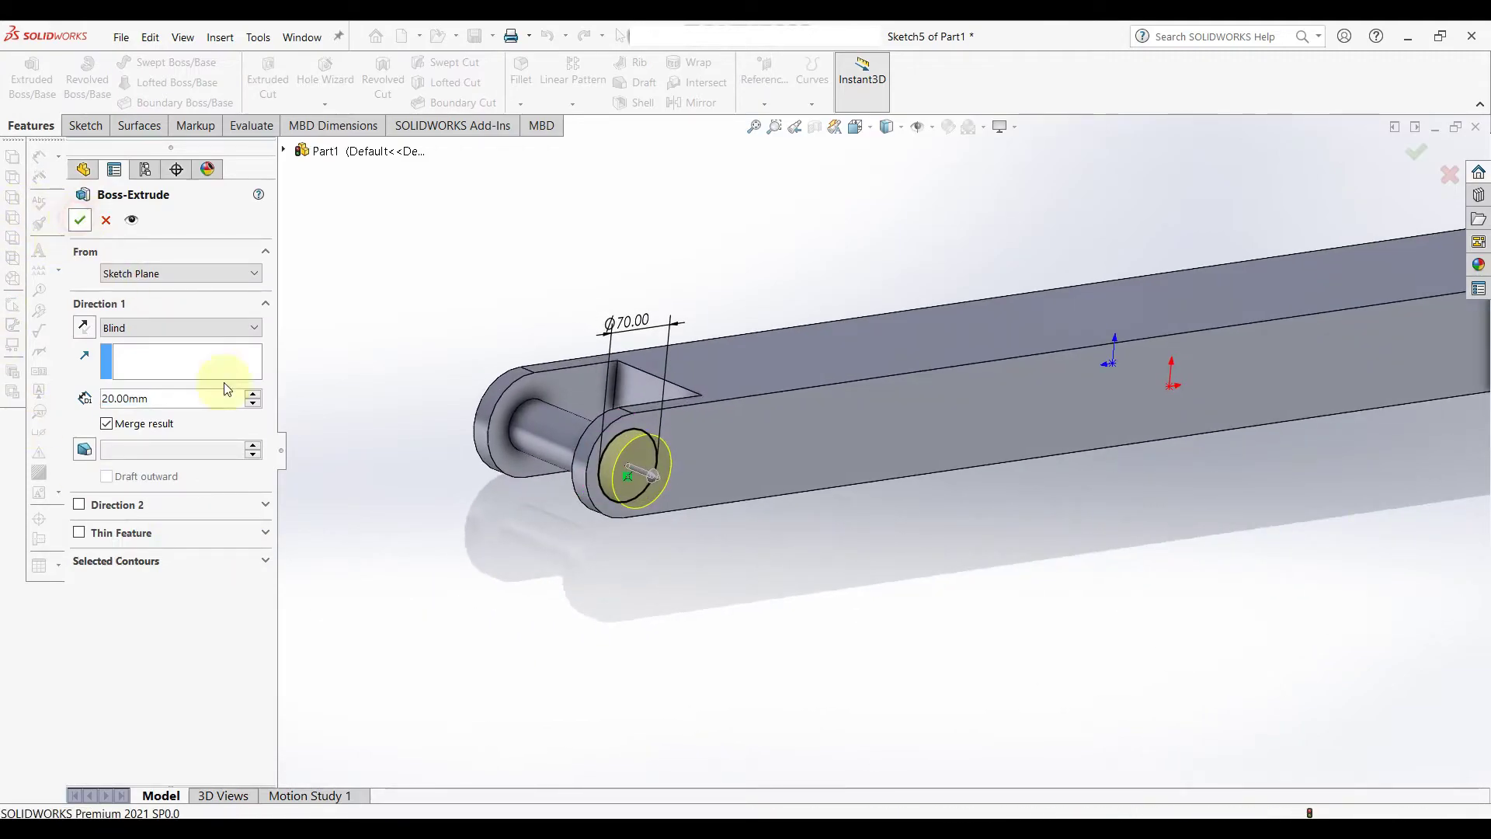
scroll(636, 579, "up", 3)
scroll(1091, 458, "up", 3)
scroll(1090, 454, "down", 3)
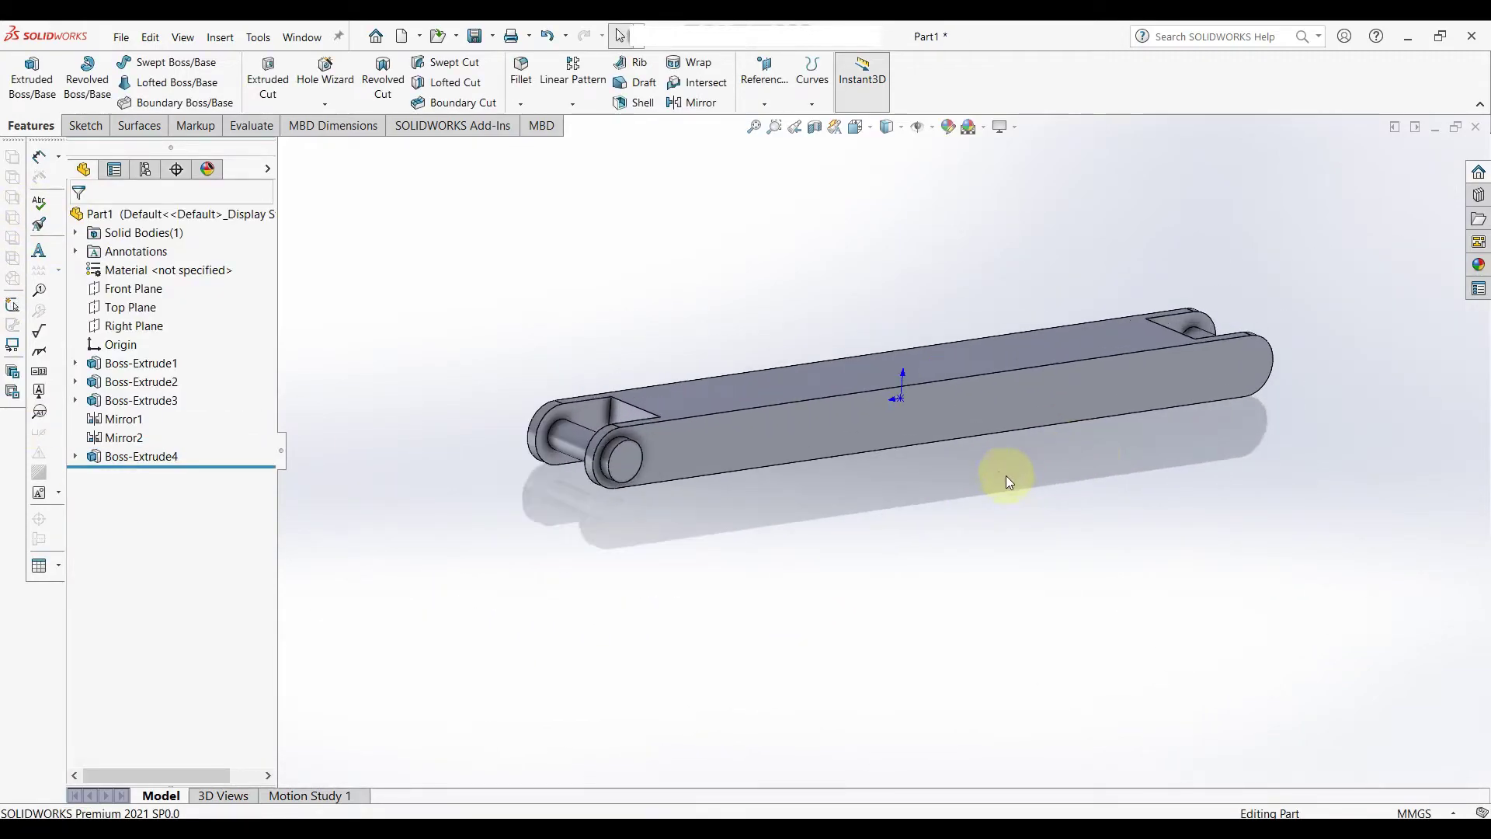
Chamfer the pin's outer edge 10 mm at 45°.
left_click(531, 105)
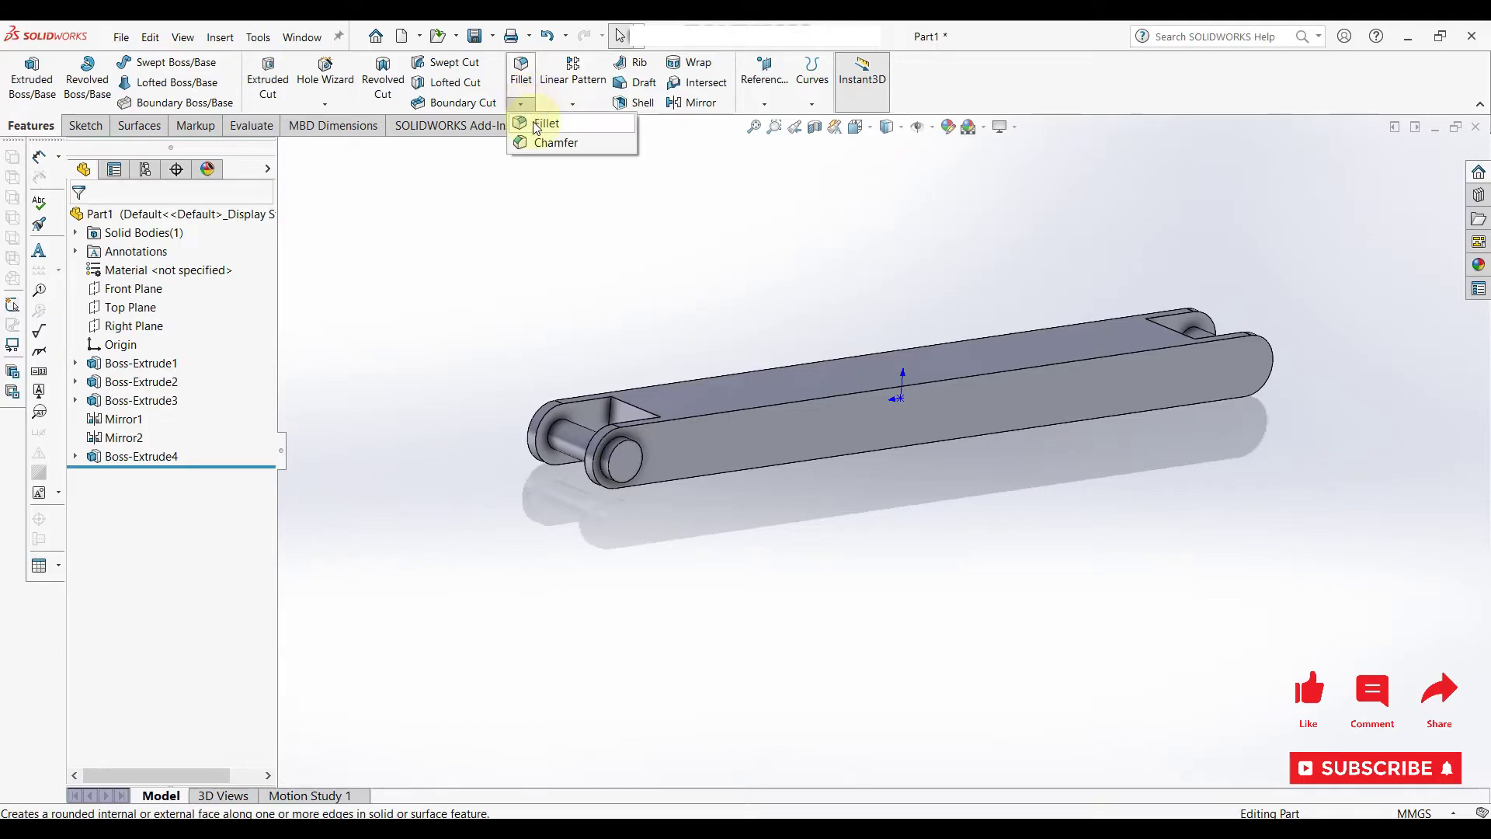
left_click(620, 446)
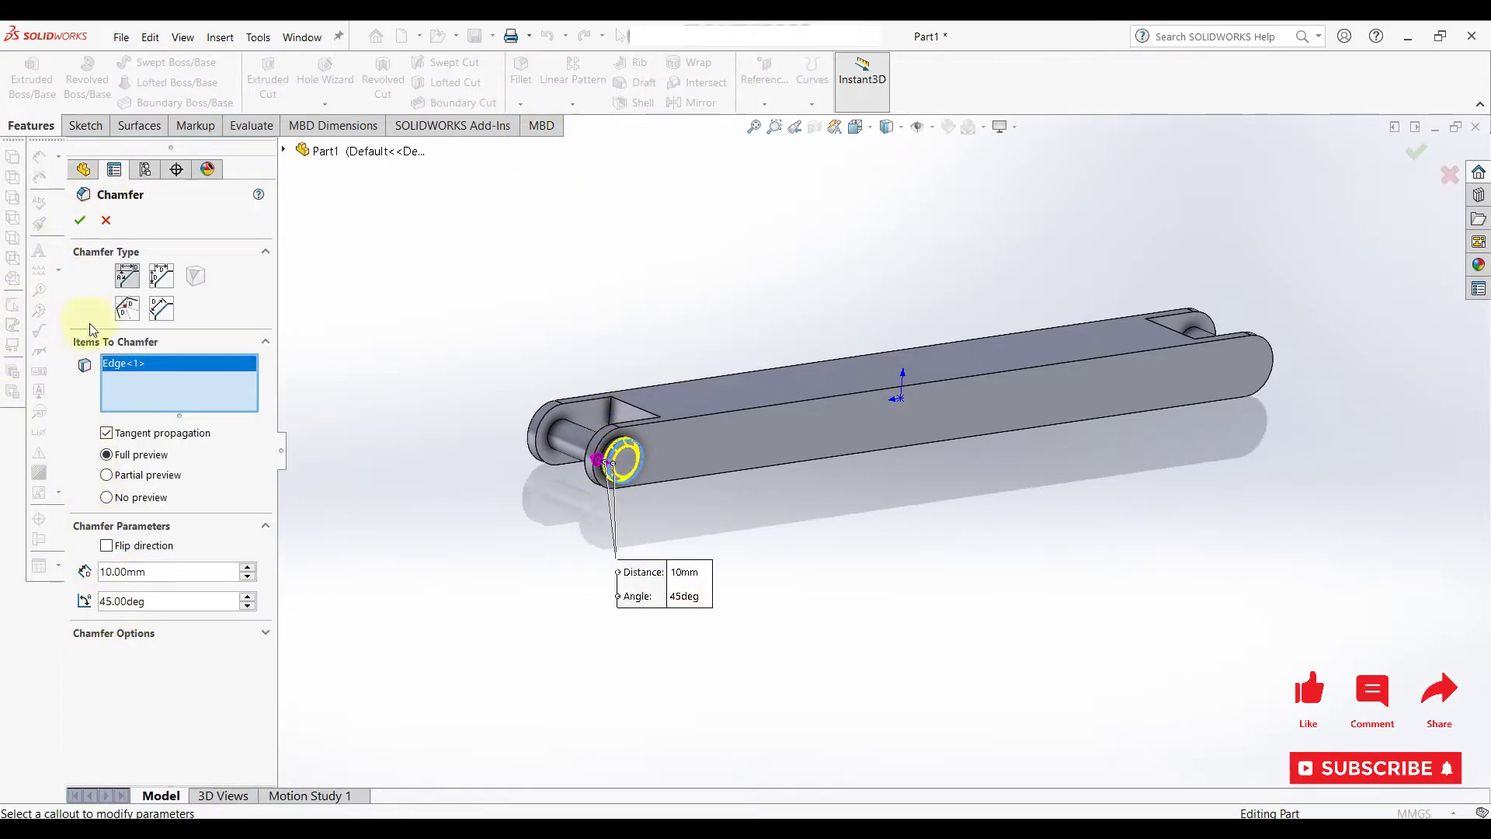
left_click(81, 220)
scroll(572, 399, "down", 2)
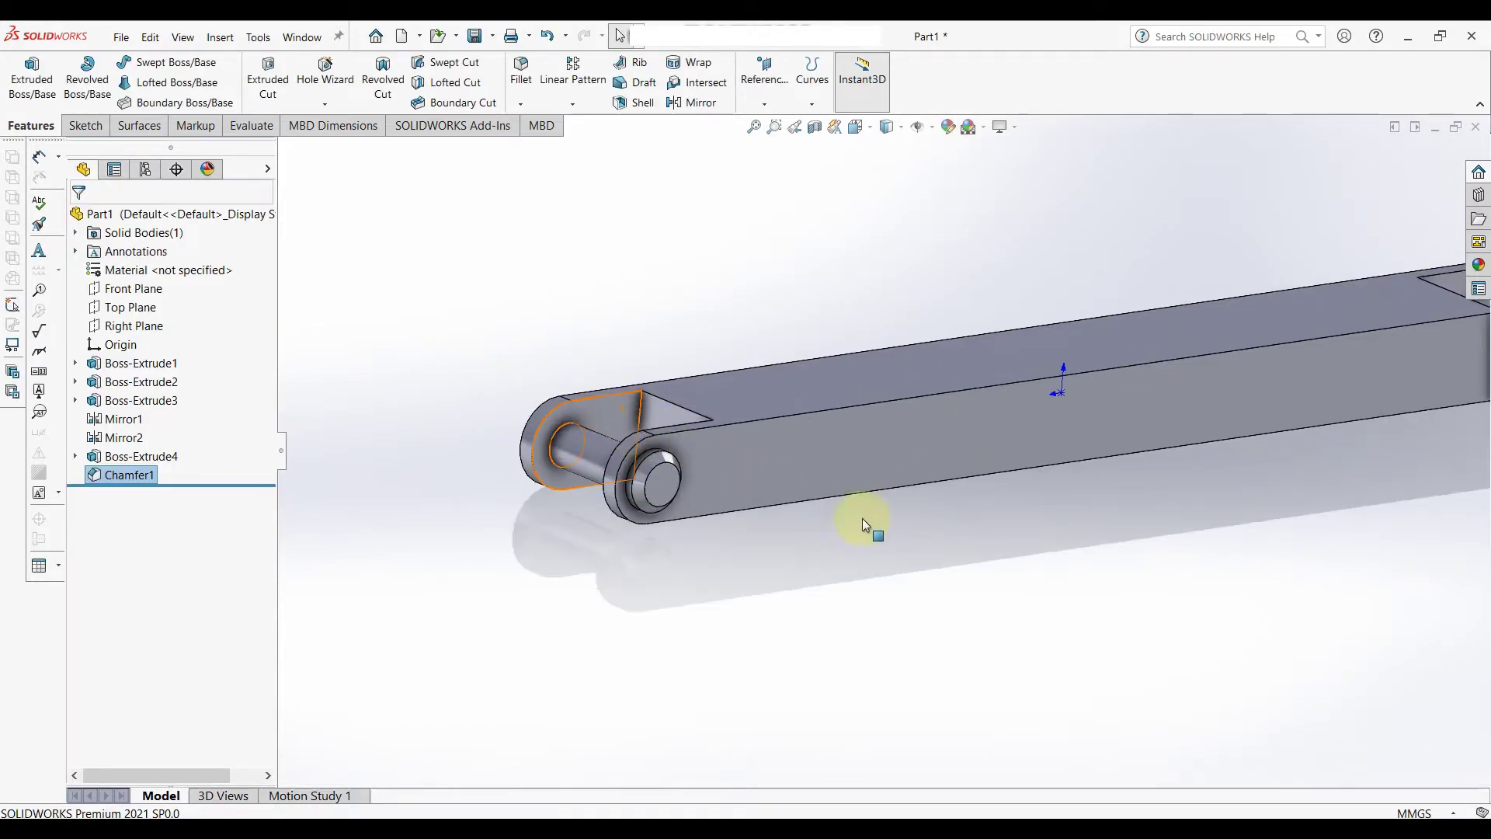
scroll(862, 519, "up", 3)
Set up a mirror of Chamfer1 across the Right Plane and try to confirm it.
left_click(699, 103)
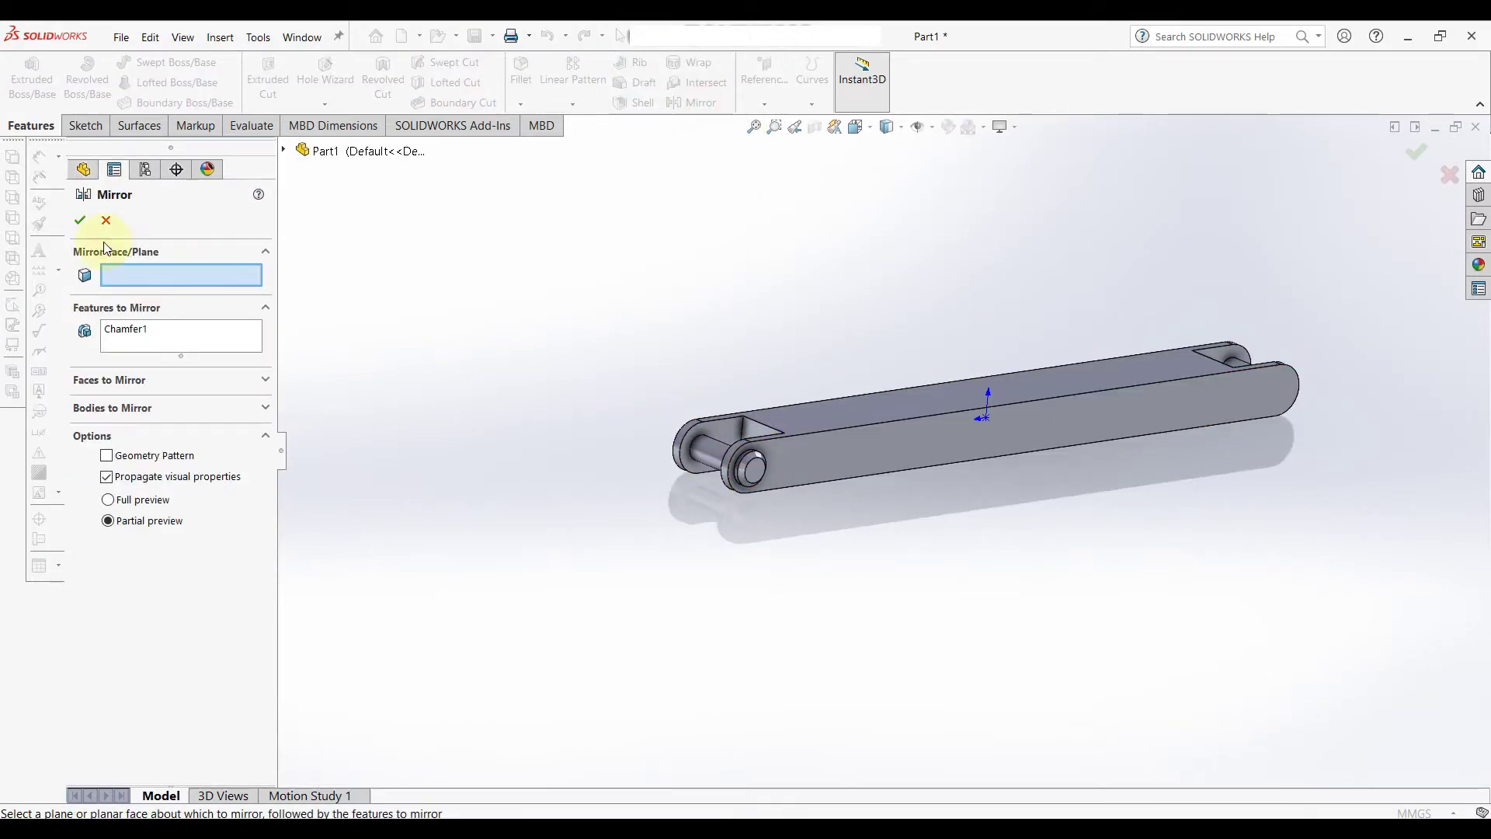
left_click(283, 150)
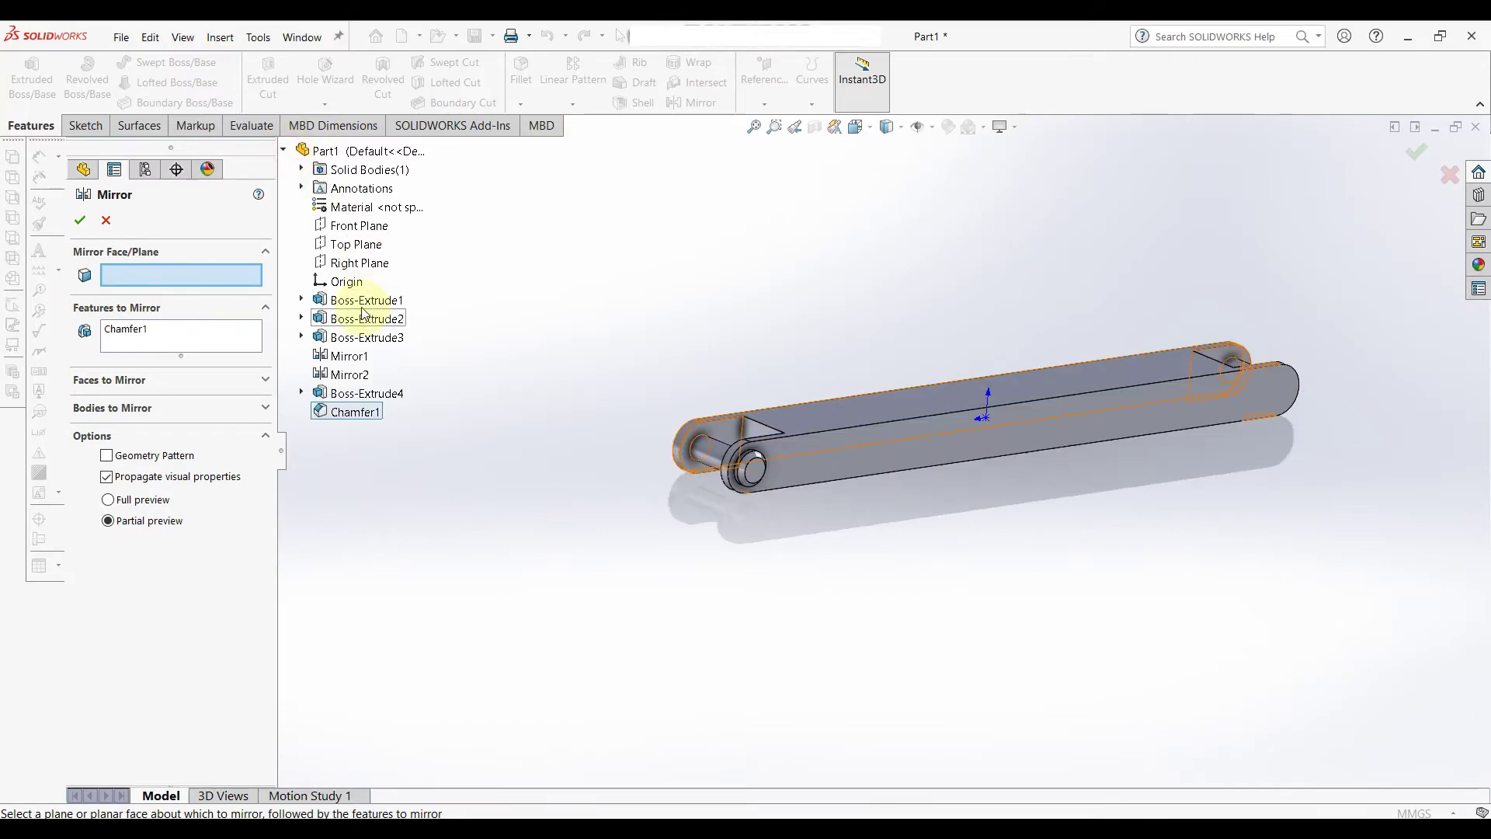
left_click(362, 264)
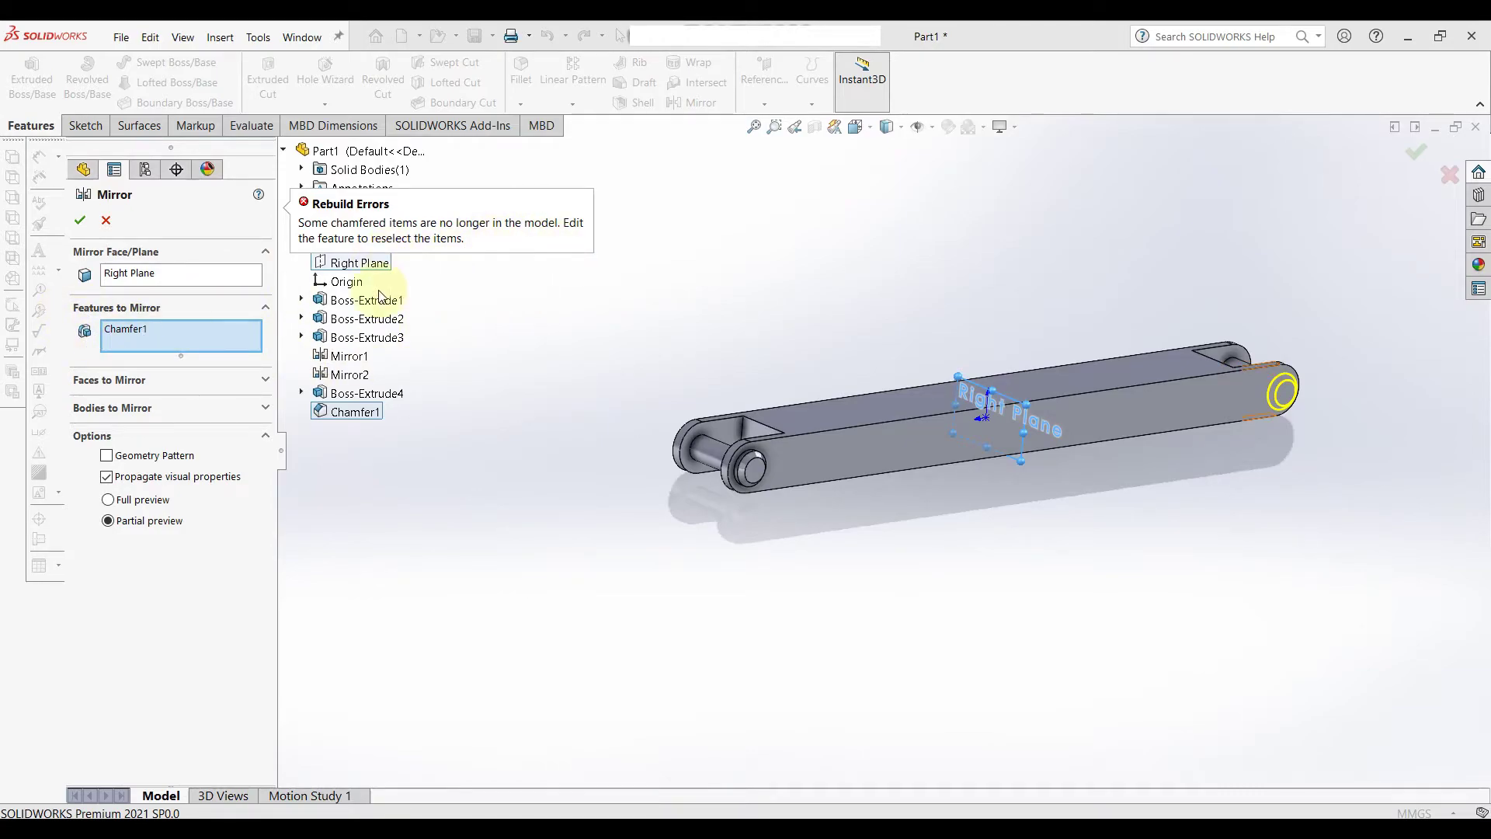
right_click(181, 340)
left_click(264, 381)
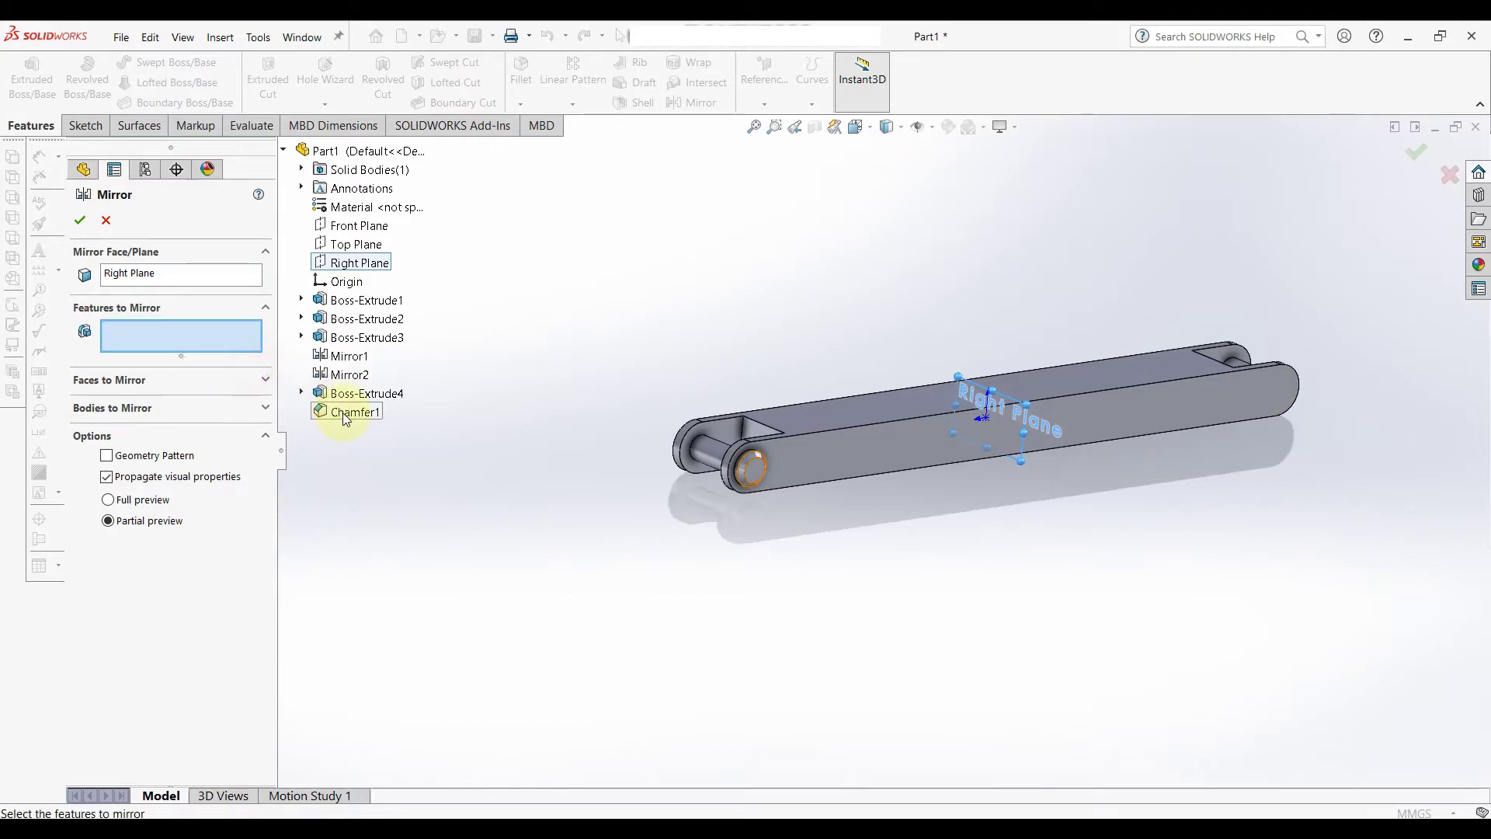
left_click(341, 414)
left_click(79, 221)
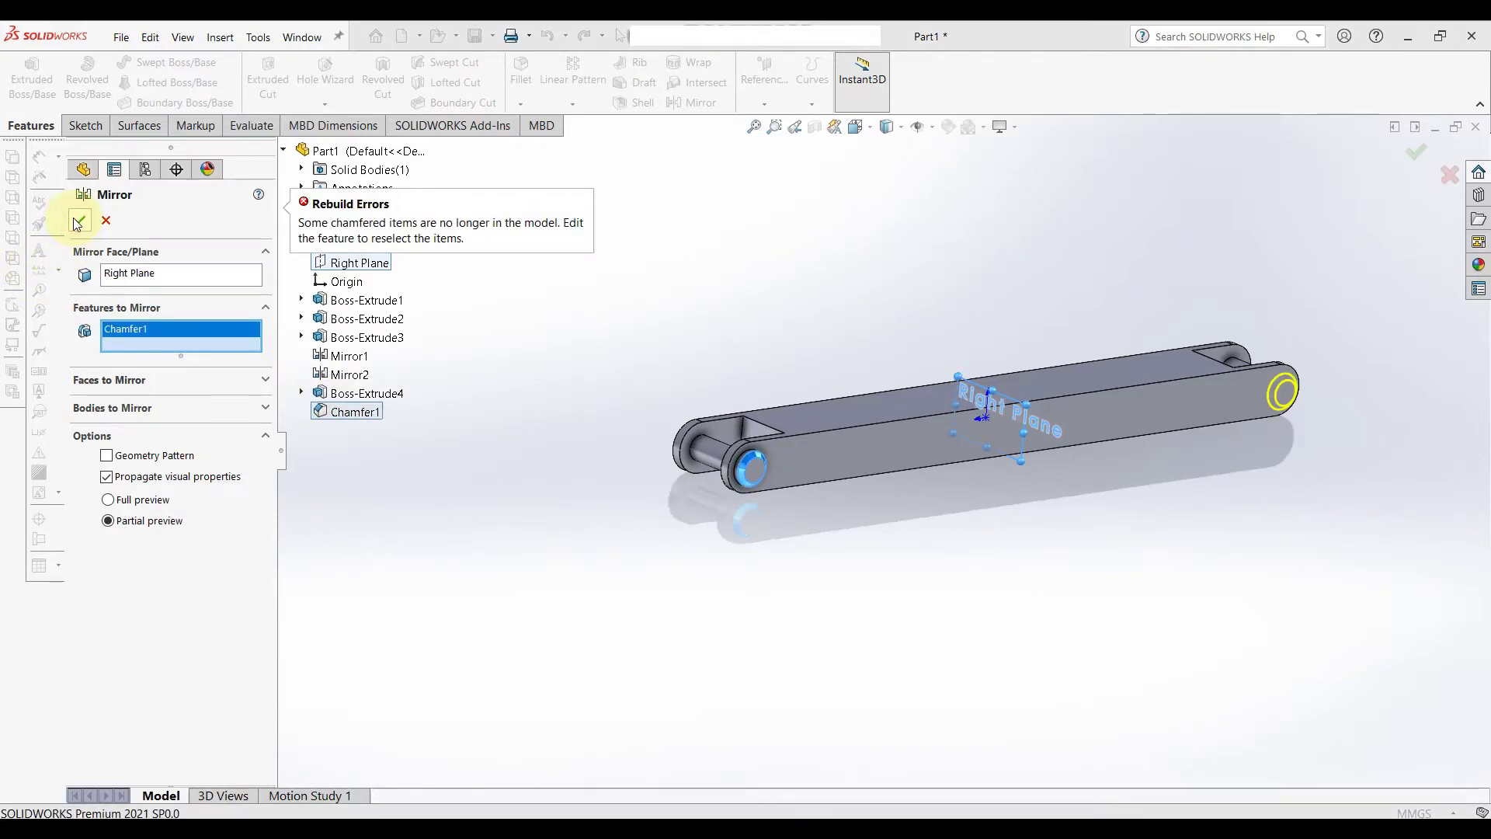
Clear Chamfer1, switch to Bodies to Mirror, then cancel the mirror and orbit the part.
right_click(151, 329)
left_click(190, 368)
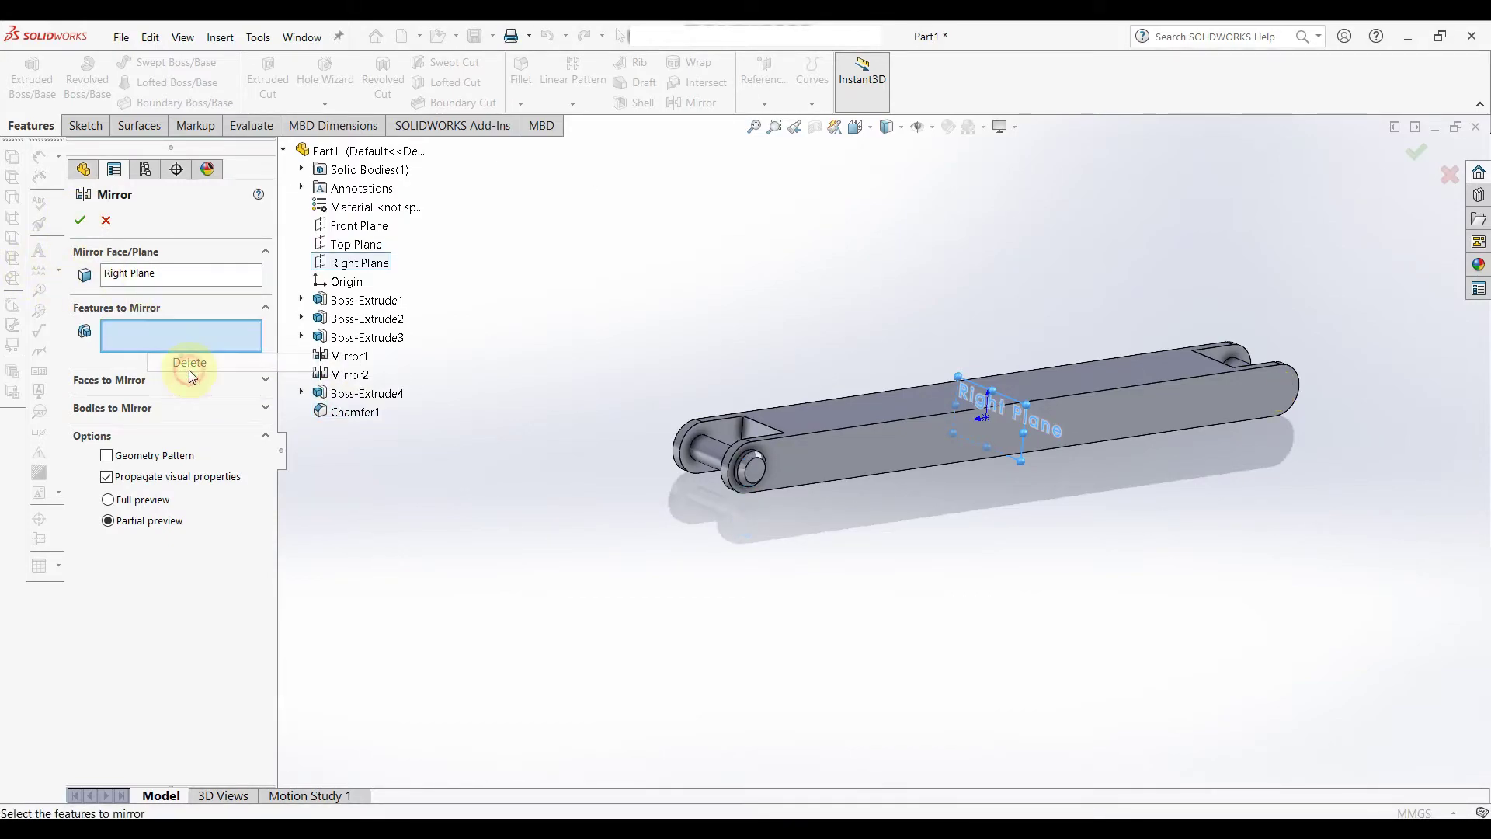
left_click(188, 405)
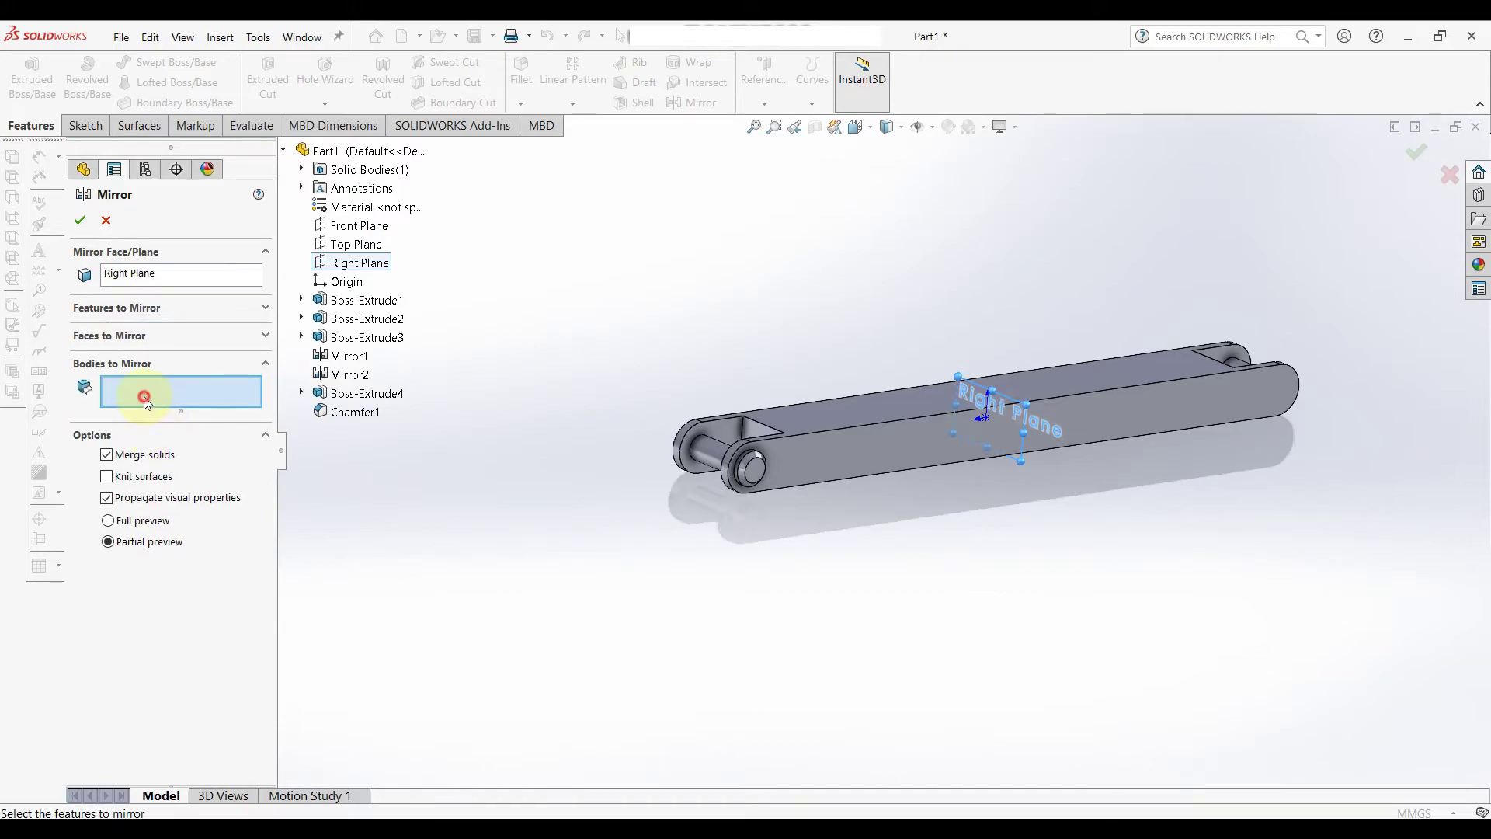
left_click(118, 221)
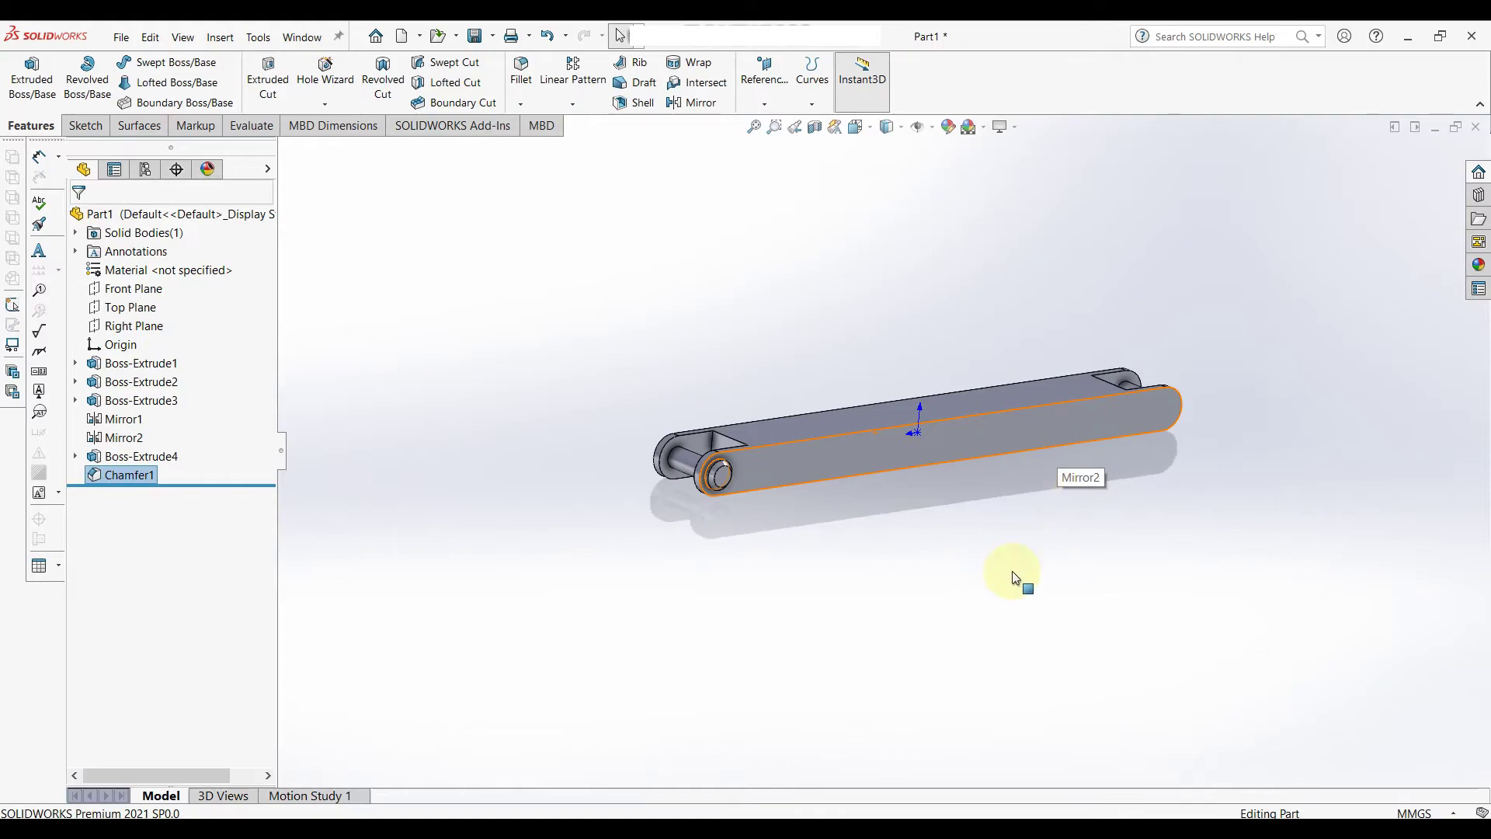
middle_click_drag(1140, 423, 692, 385)
Mirror the Boss-Extrude4 pin across the Front Plane, replacing the mistakenly chosen Top Plane.
left_click(571, 204)
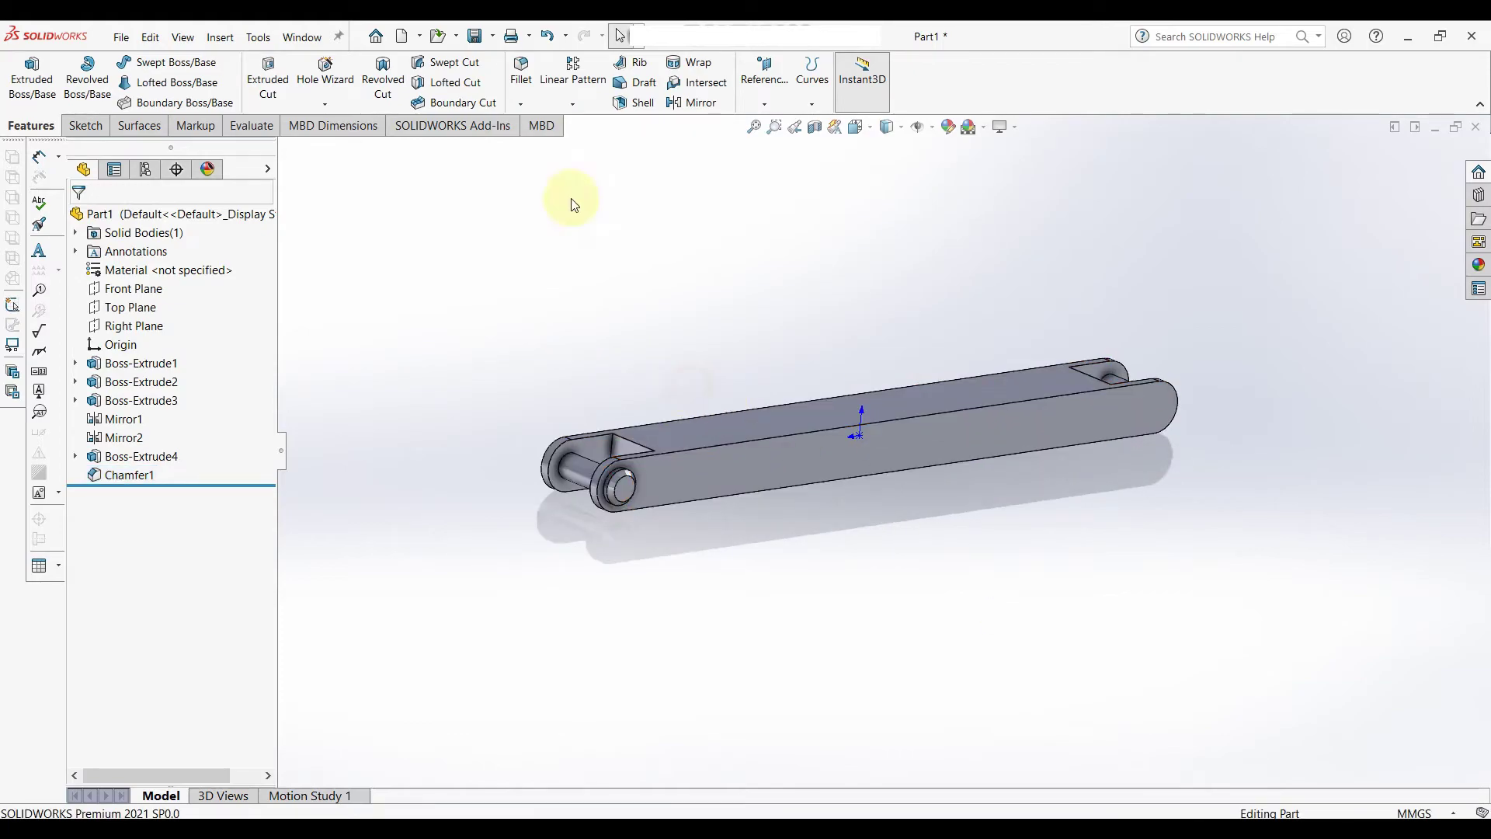
left_click(693, 103)
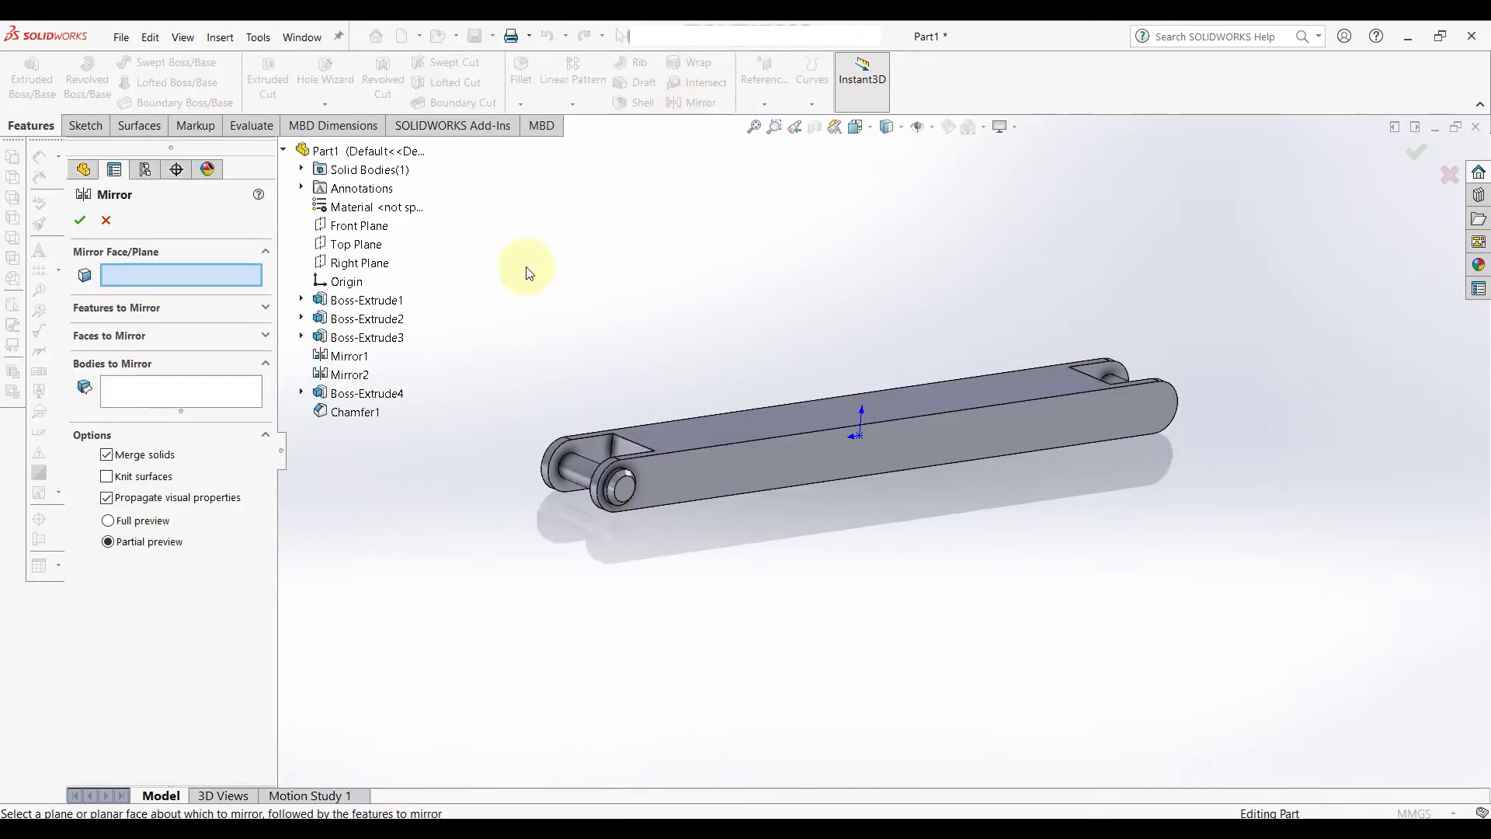
left_click(346, 247)
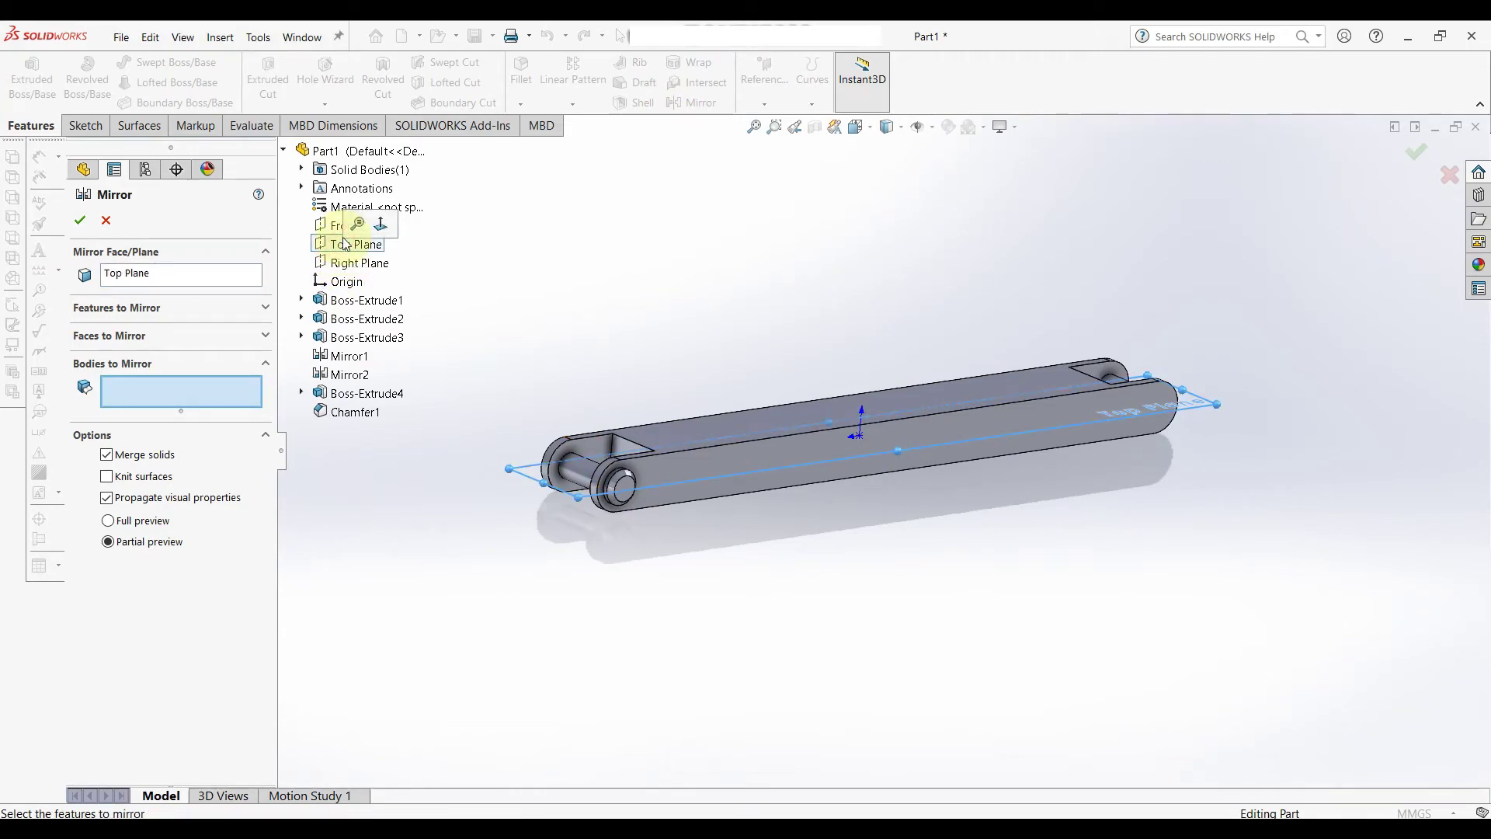
right_click(156, 273)
left_click(233, 307)
left_click(348, 226)
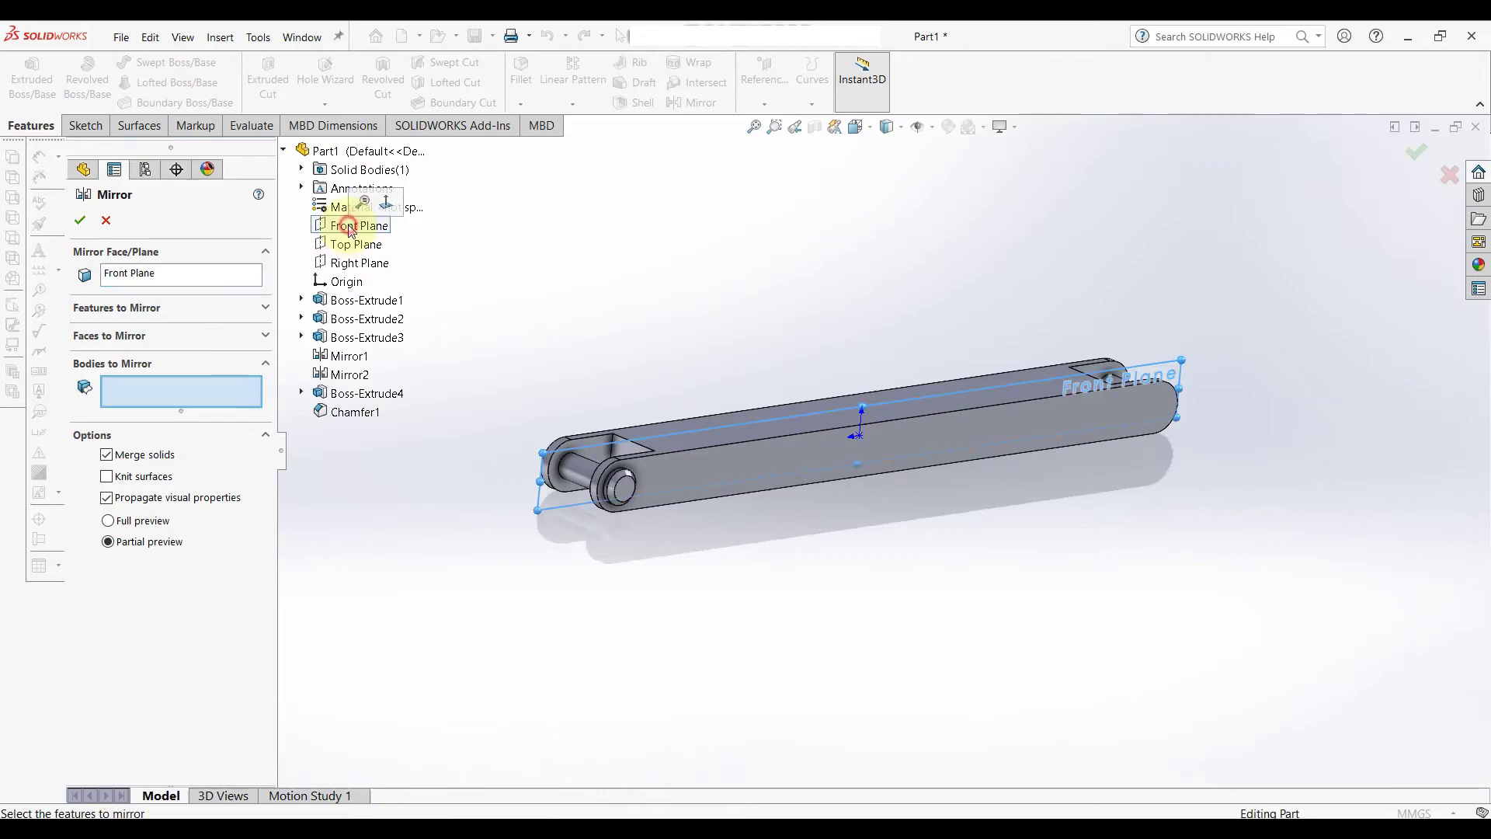
left_click(139, 310)
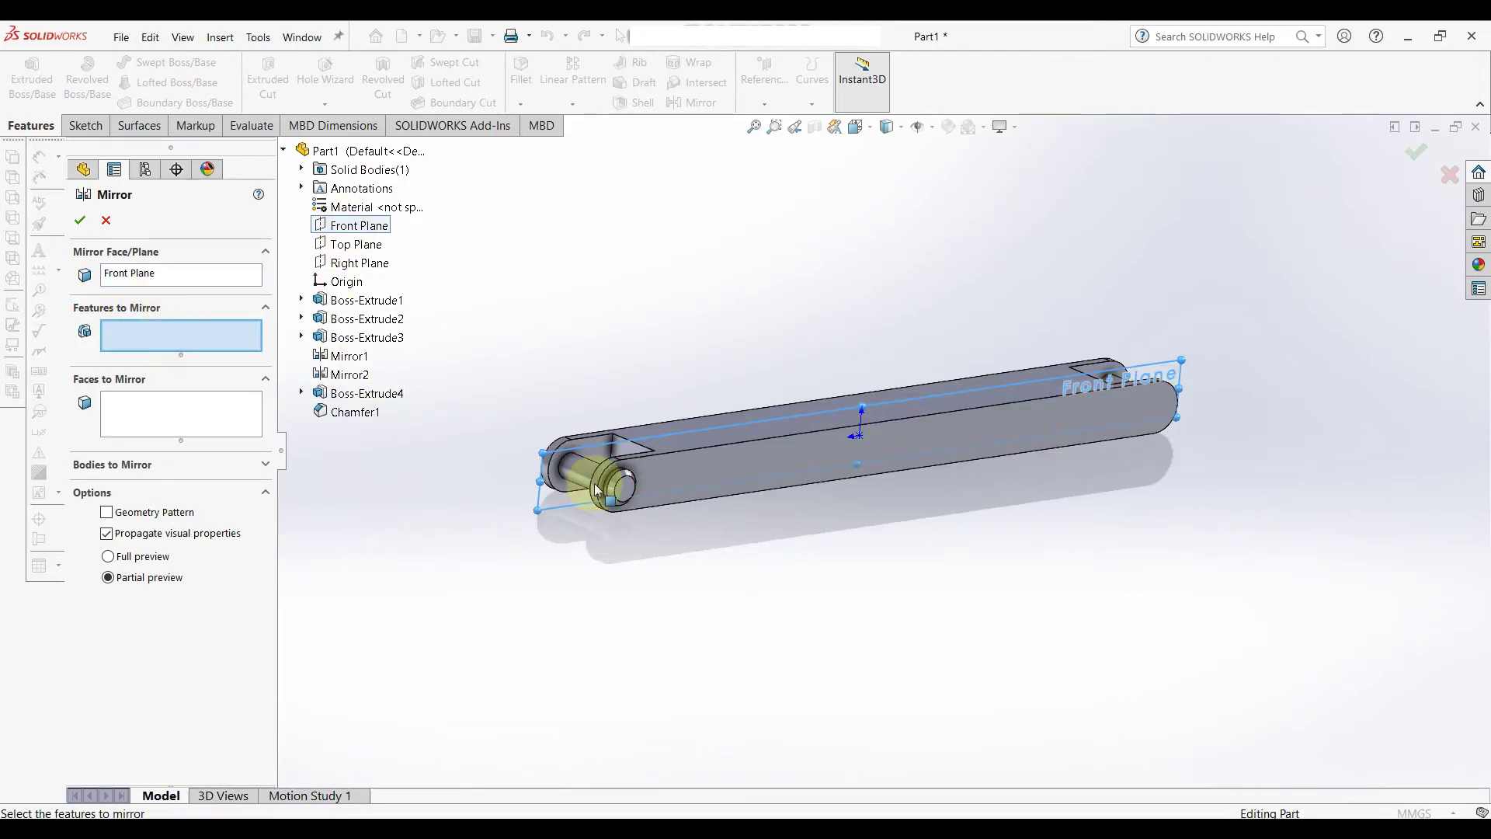
left_click(625, 493)
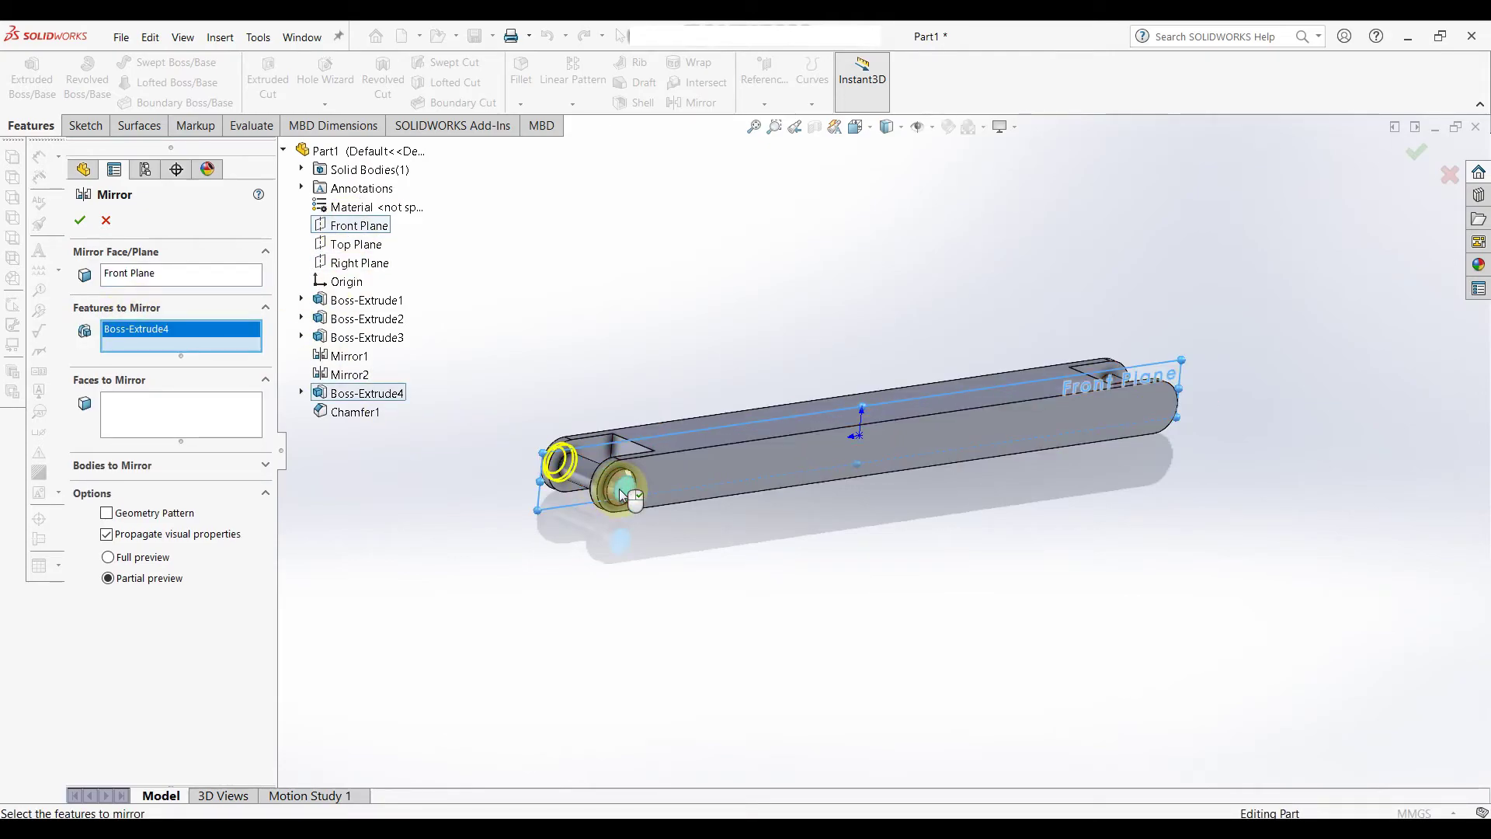
left_click(78, 219)
mouse_move(459, 316)
middle_mouse_down()
mouse_move(547, 407)
mouse_move(599, 419)
mouse_move(490, 422)
mouse_move(526, 365)
mouse_move(516, 340)
mouse_move(552, 360)
mouse_move(476, 316)
mouse_move(488, 345)
middle_mouse_up()
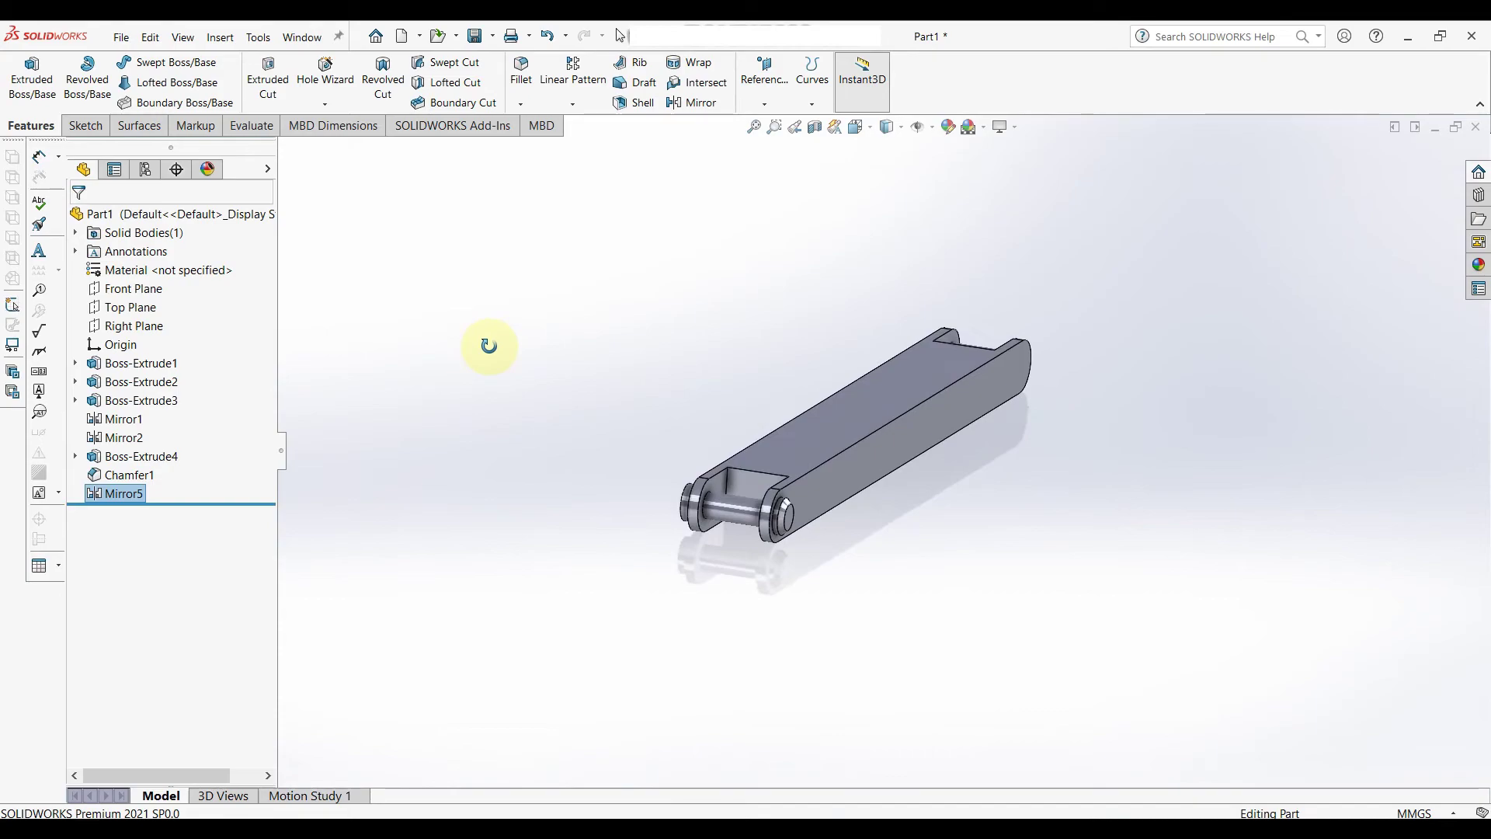
Attempt to mirror Chamfer1 across the Front Plane, then dismiss the failed mirror.
left_click(687, 103)
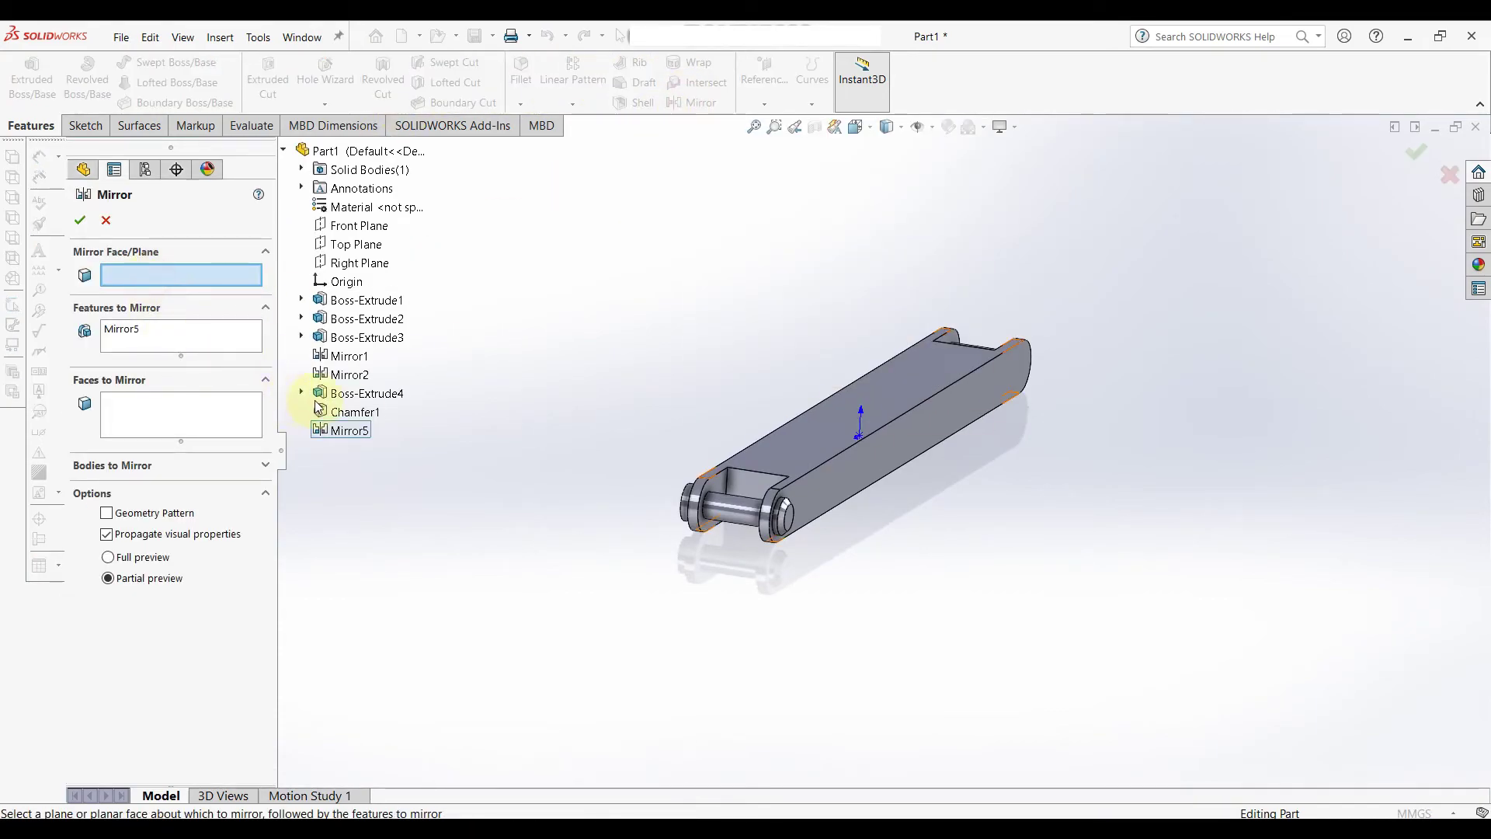
left_click(359, 225)
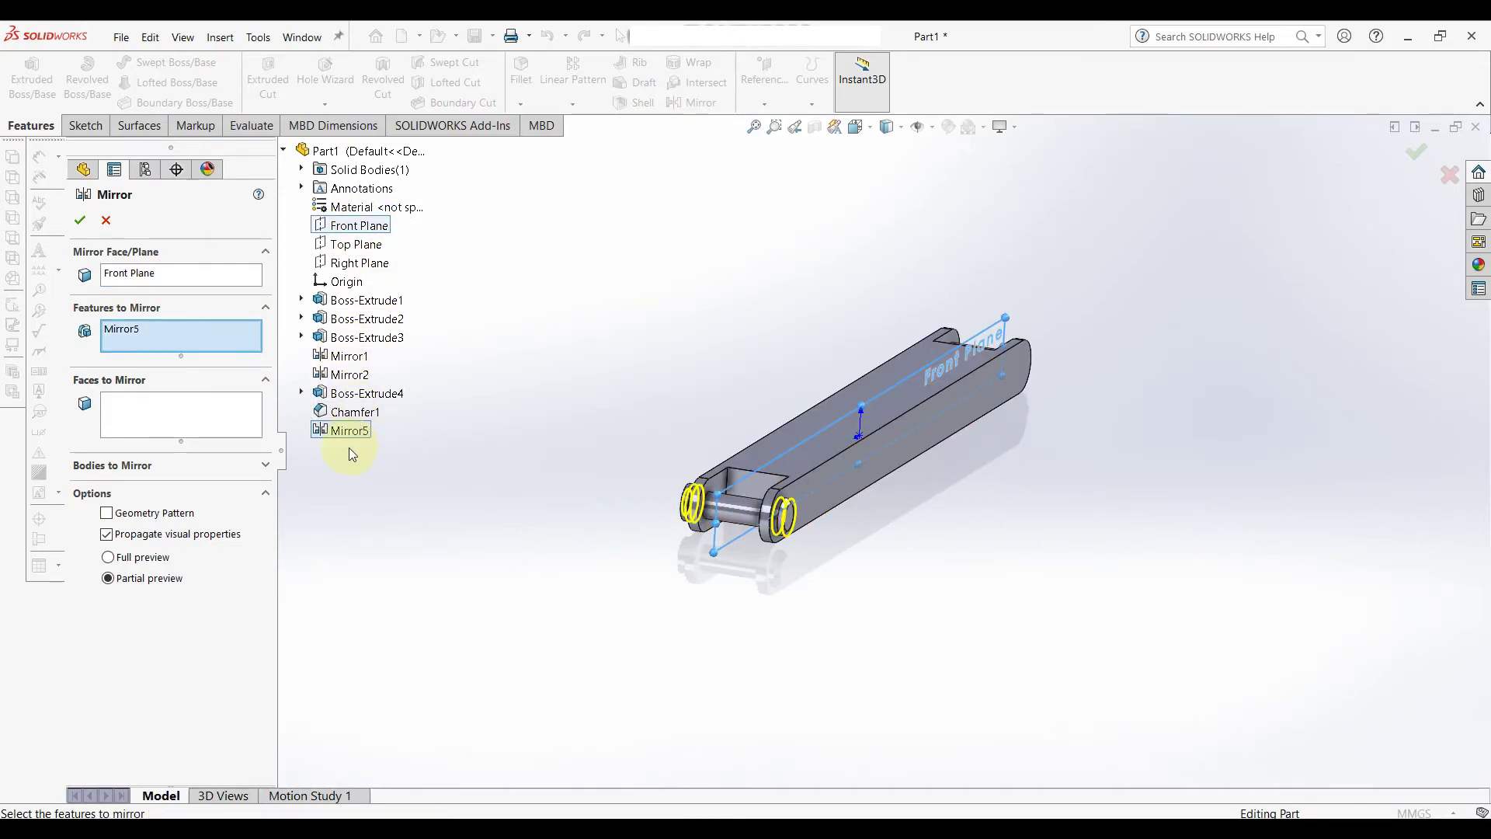
right_click(145, 336)
left_click(198, 346)
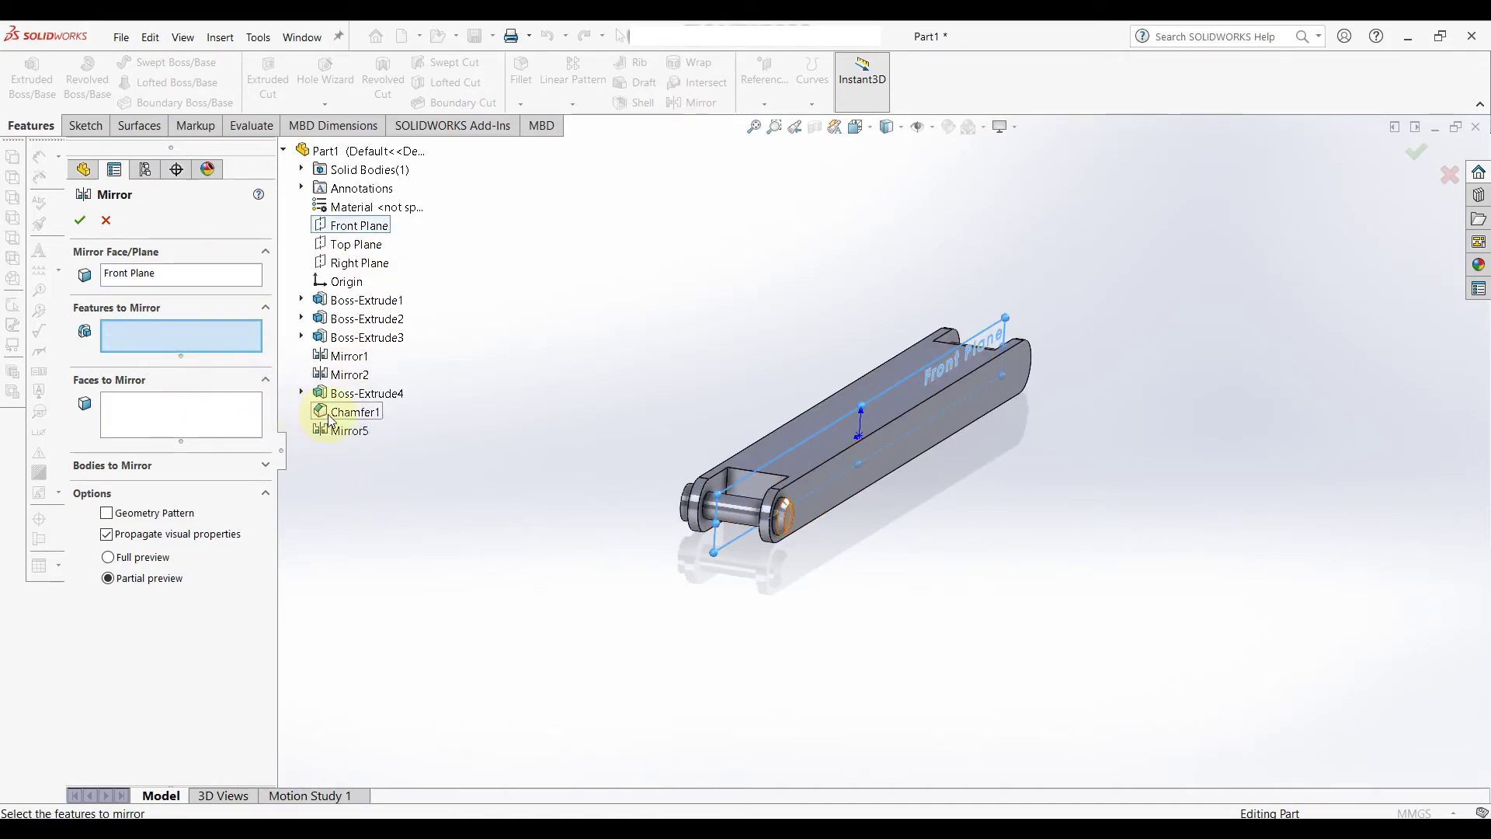
left_click(317, 408)
left_click(83, 221)
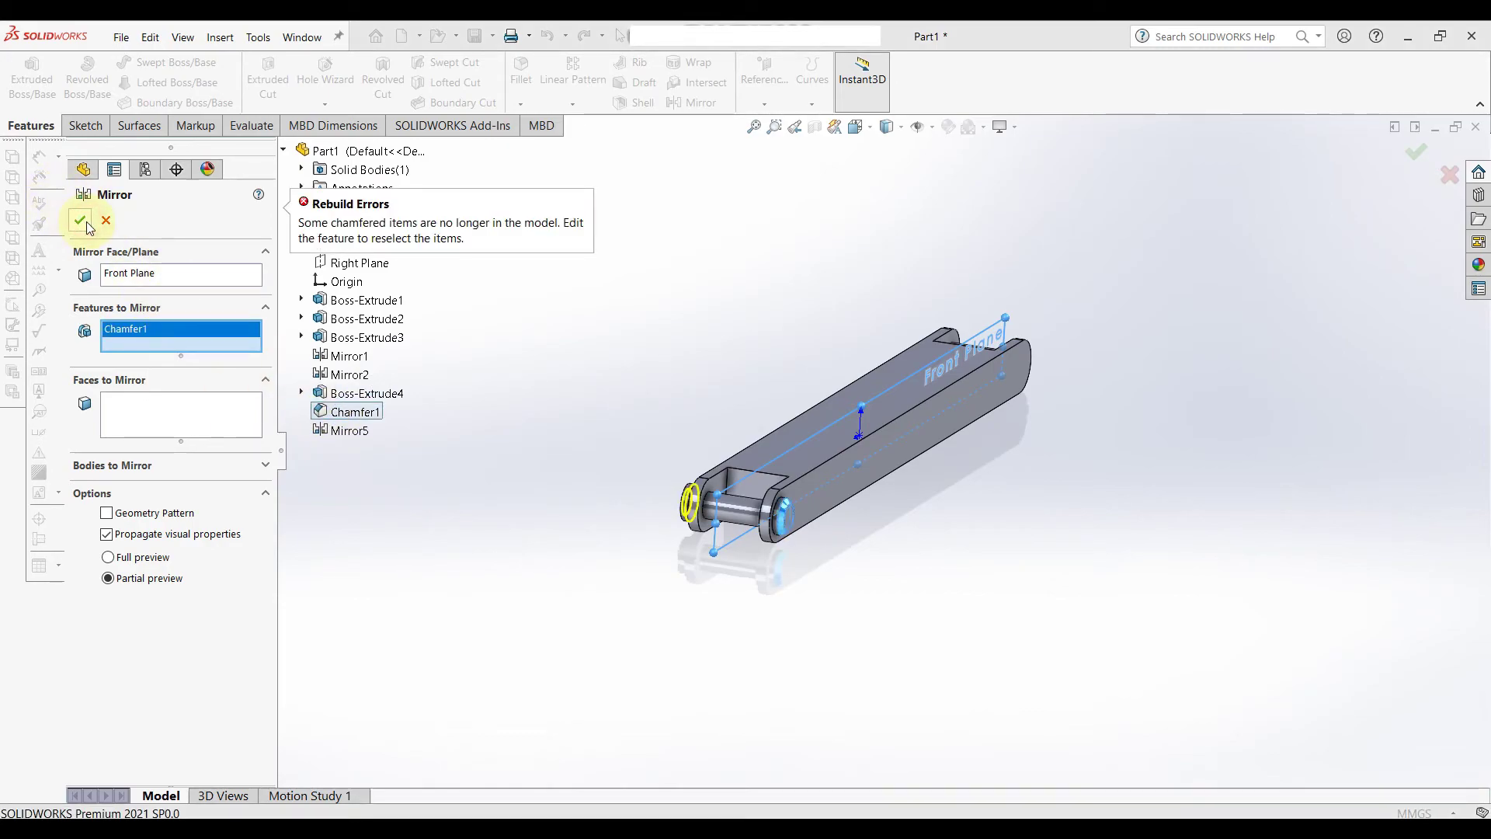
left_click(99, 224)
scroll(505, 365, "down", 1)
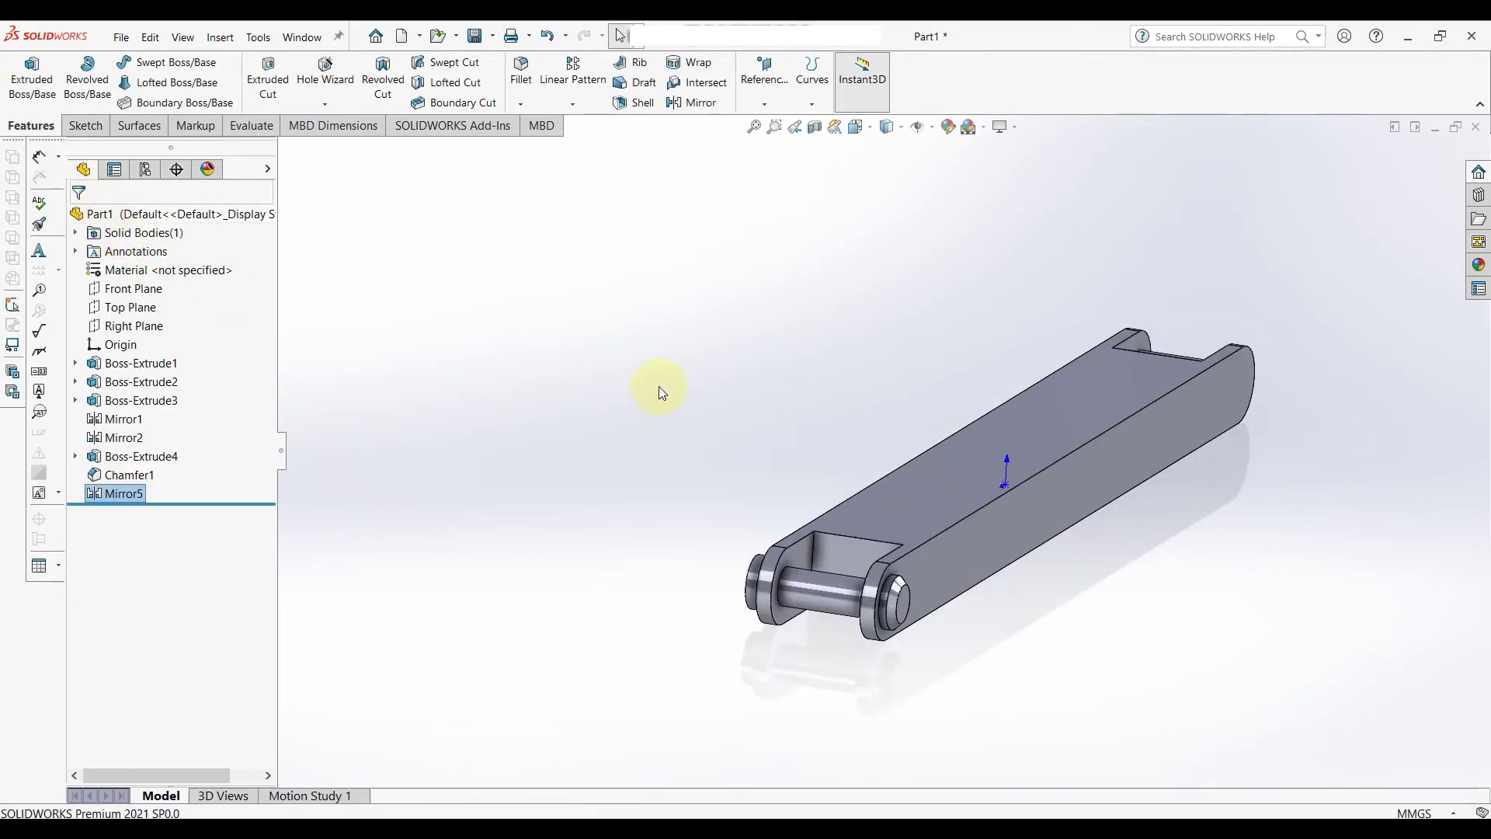
scroll(893, 637, "down", 3)
mouse_move(674, 347)
middle_mouse_down()
mouse_move(748, 332)
mouse_move(766, 373)
mouse_move(745, 398)
middle_mouse_up()
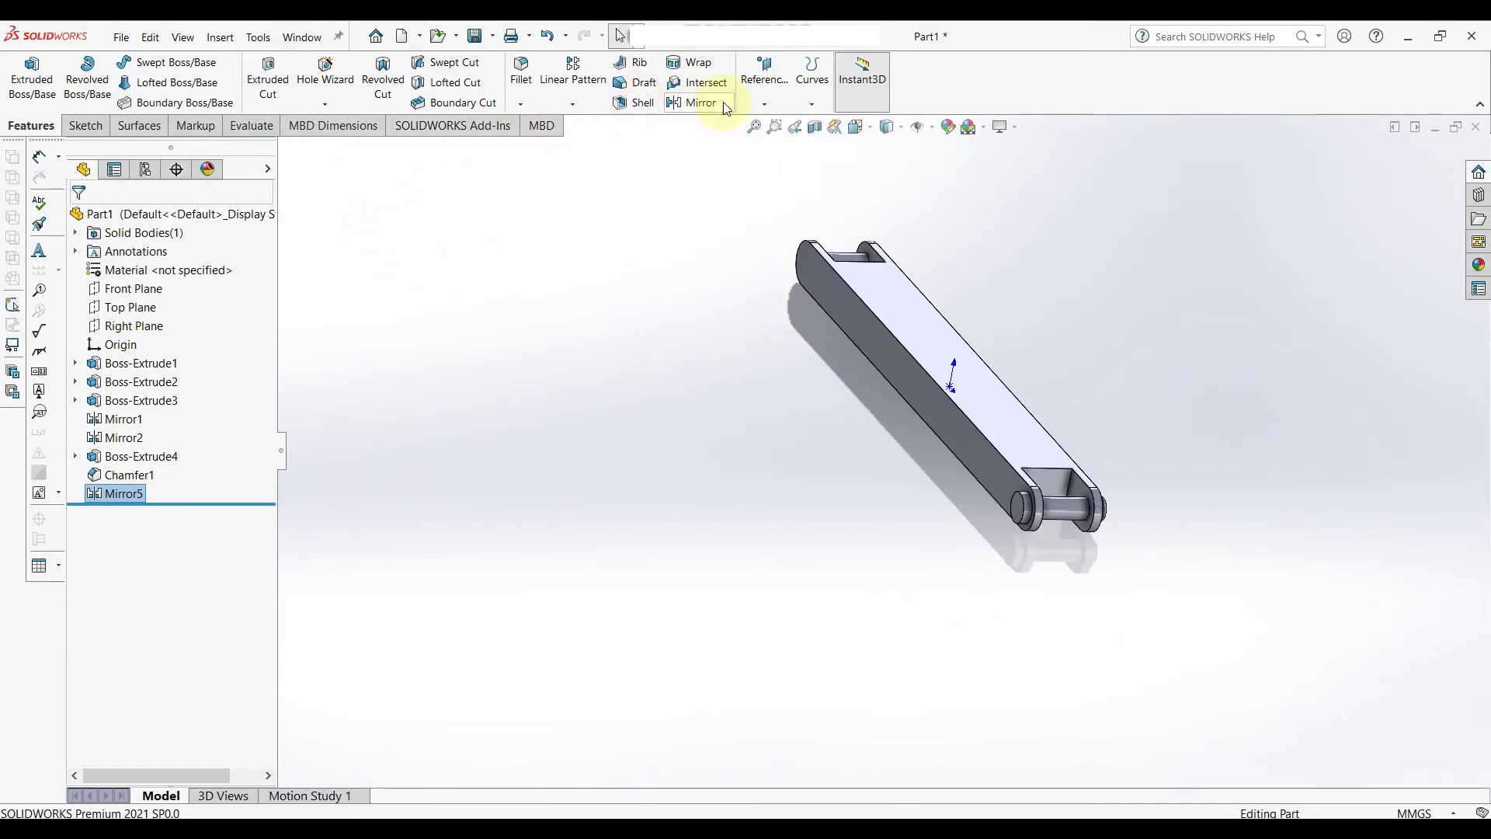
Mirror the Mirror5 pins across the Right Plane onto the bar's far end.
left_click(693, 102)
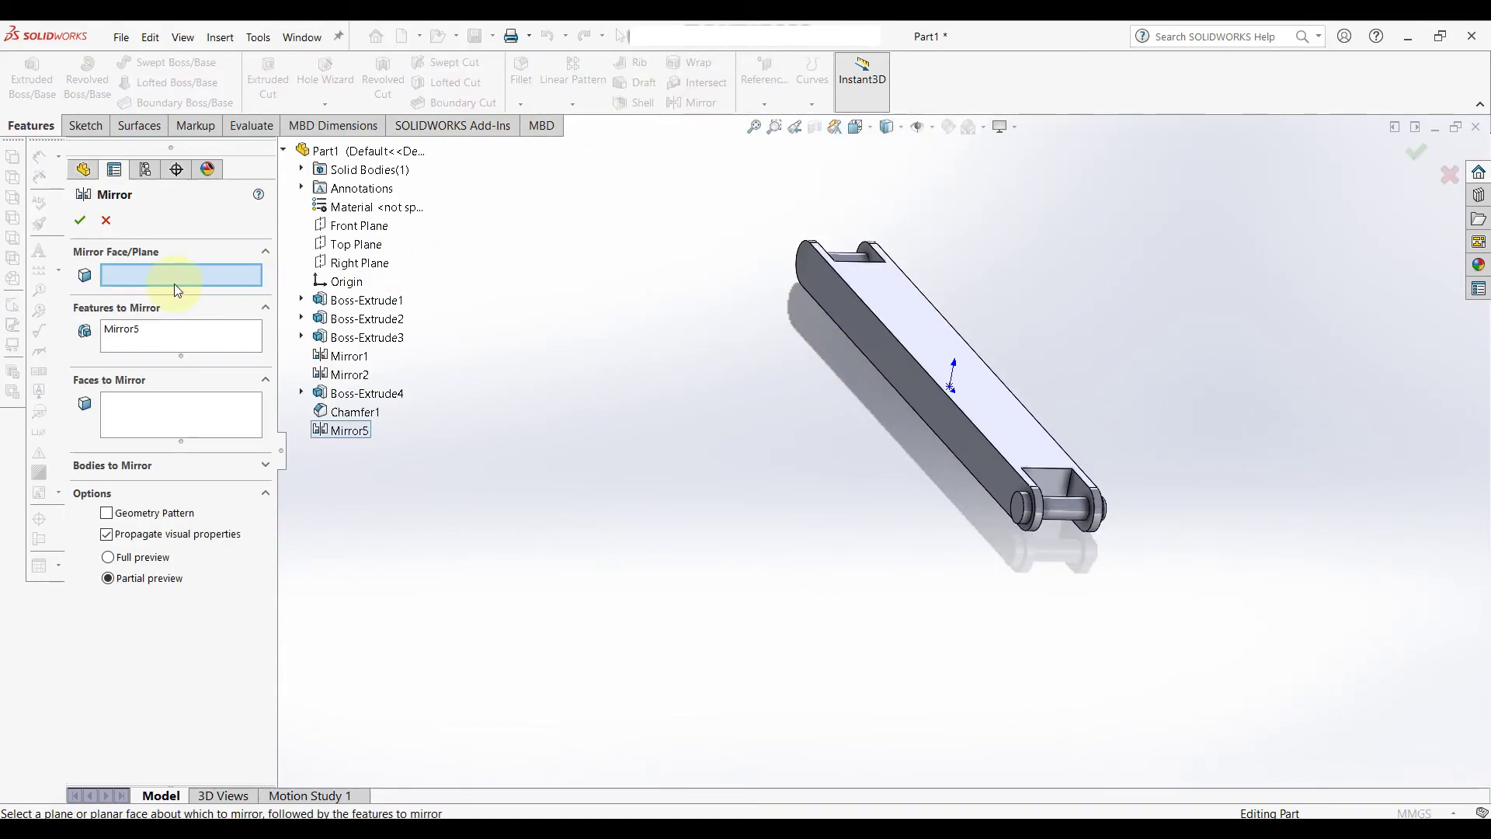
left_click(367, 262)
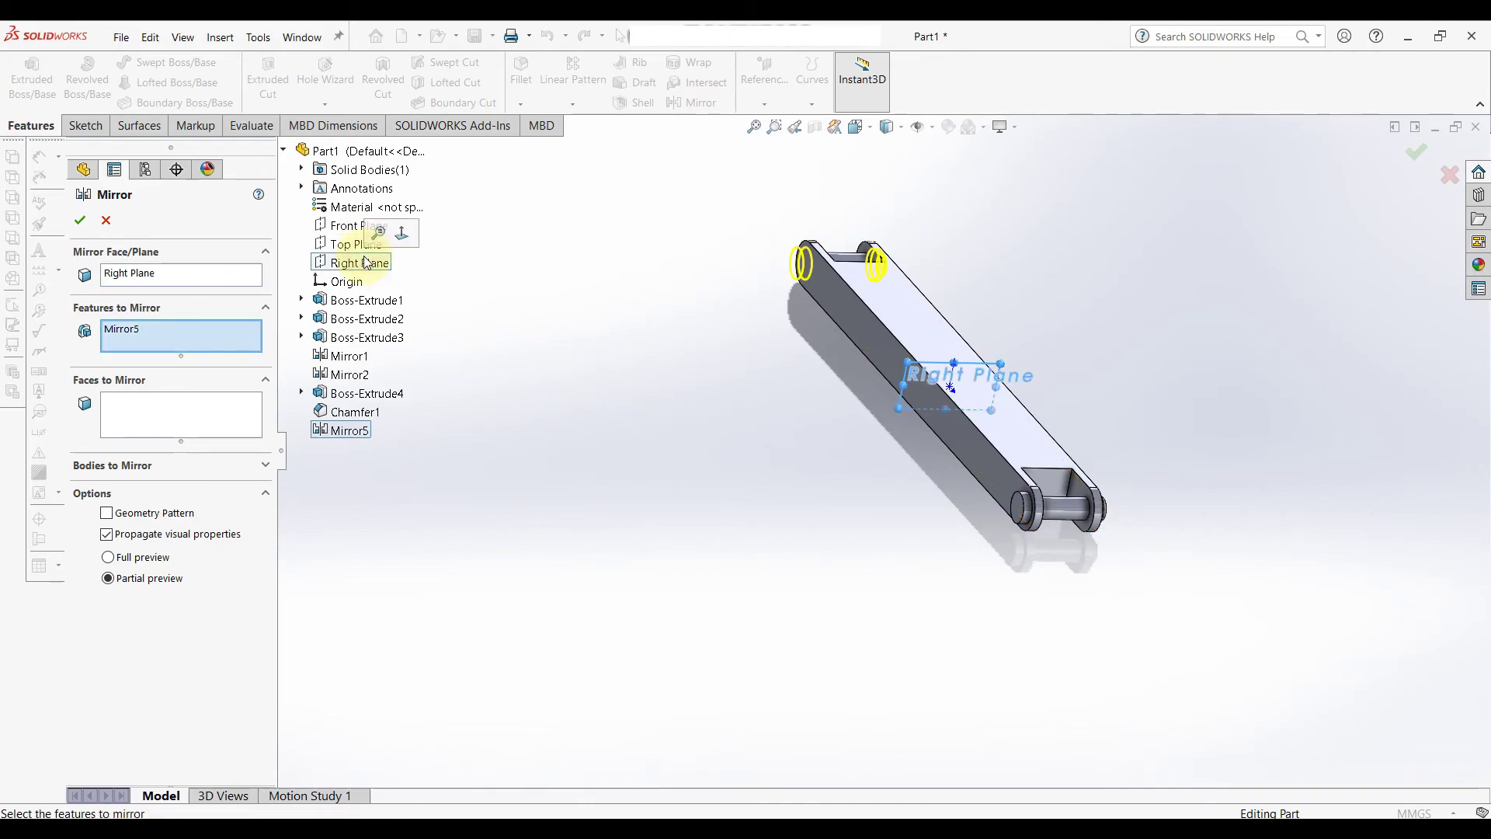
left_click(75, 218)
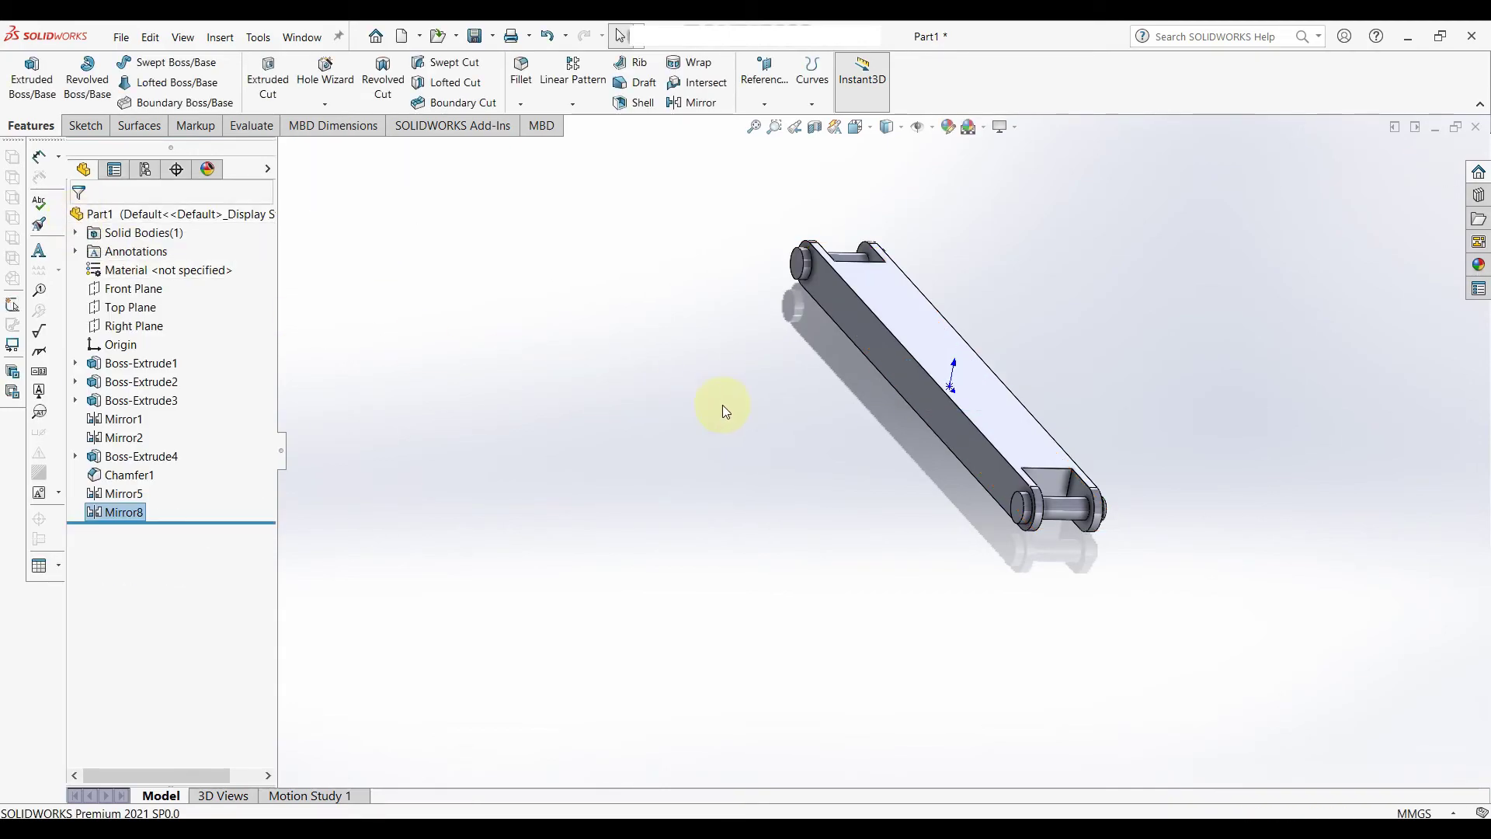
mouse_move(722, 404)
middle_mouse_down()
mouse_move(663, 393)
mouse_move(905, 472)
middle_mouse_up()
scroll(1097, 328, "down", 3)
scroll(612, 133, "up", 3)
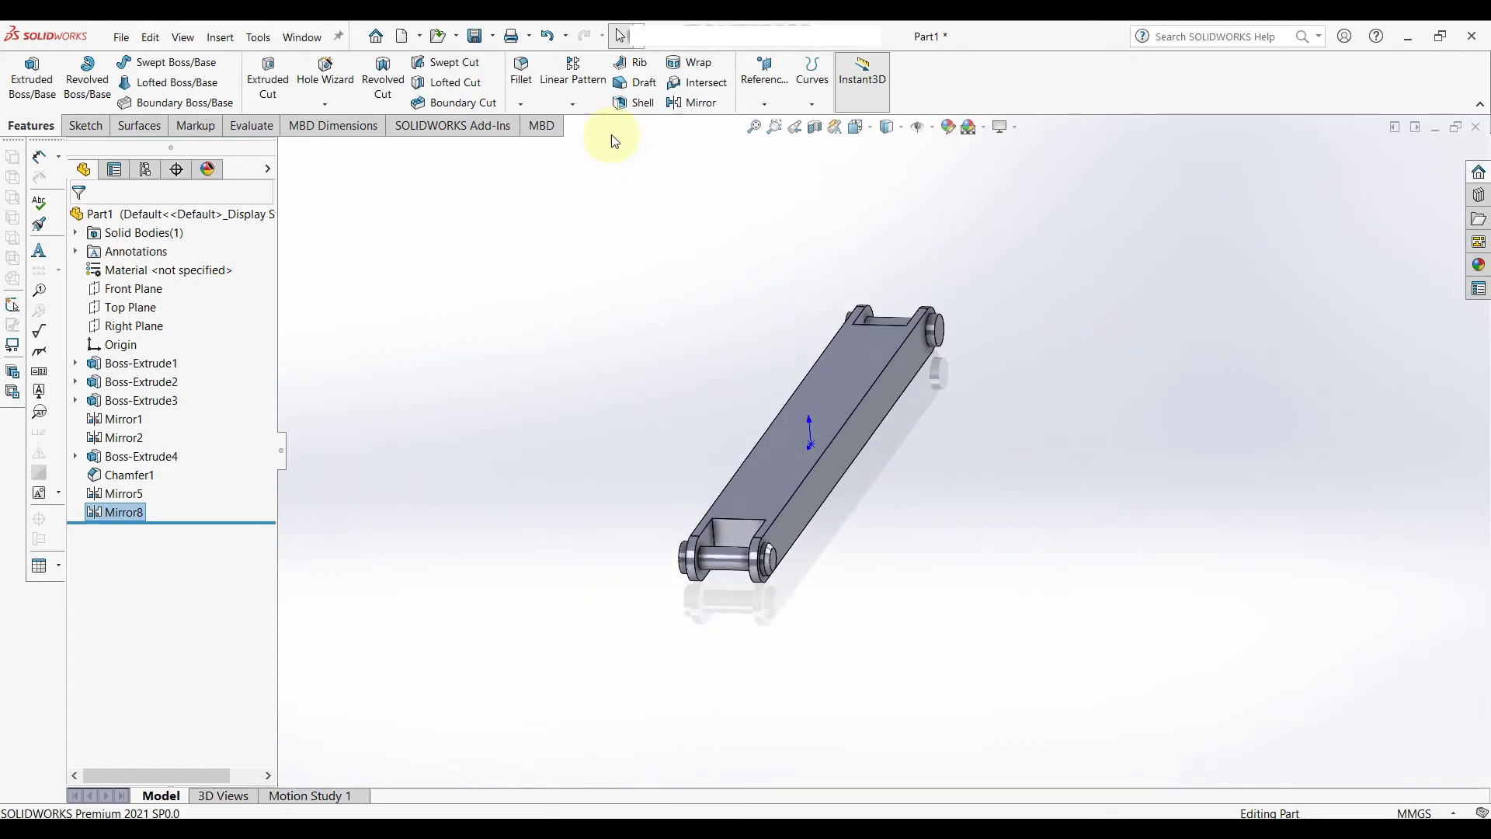
Chamfer the far pin's outer edge 10 mm at 45°.
left_click(521, 103)
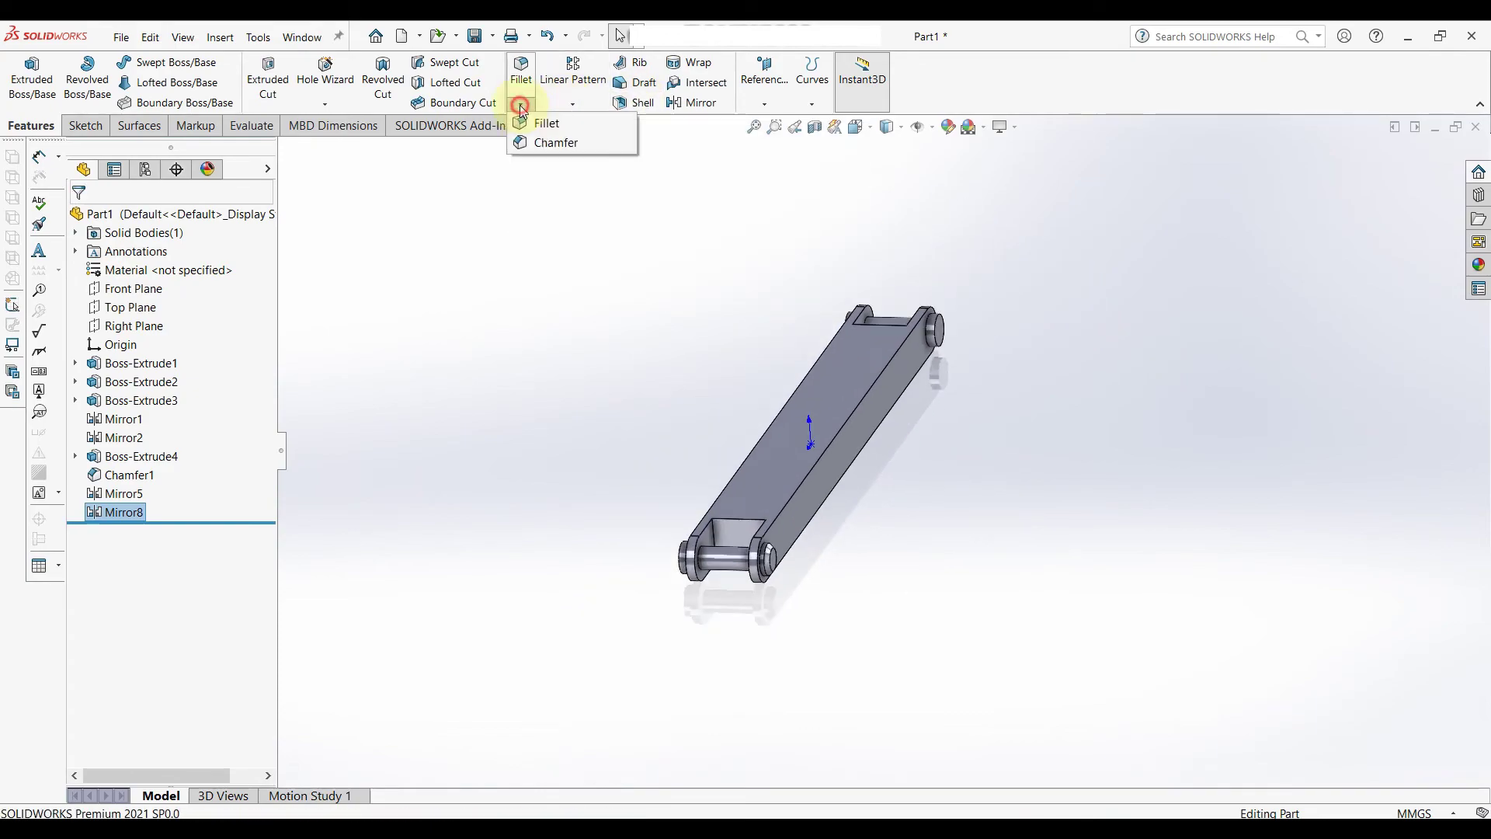
left_click(544, 143)
scroll(932, 332, "down", 2)
left_click(940, 338)
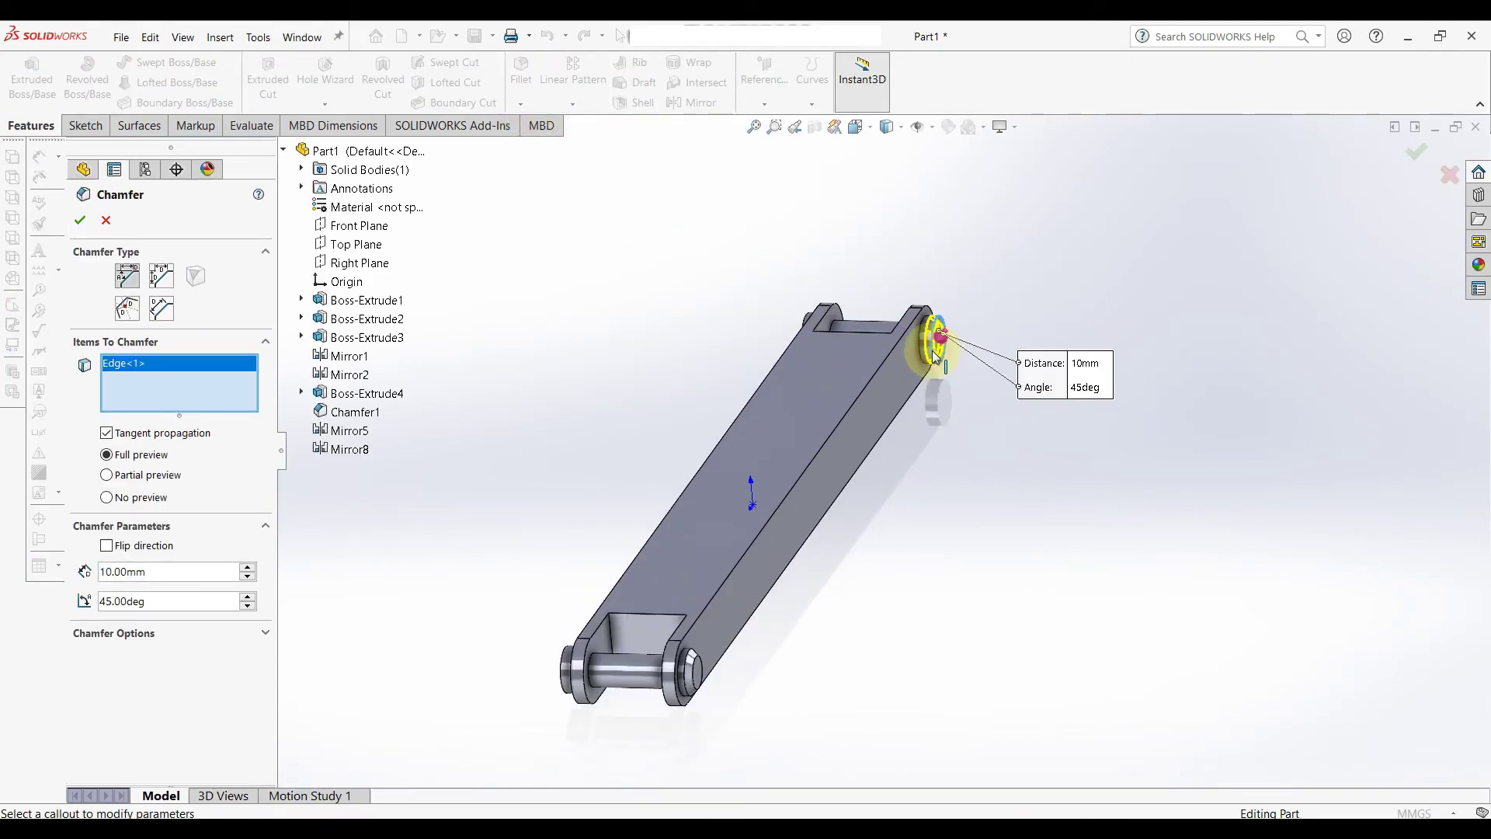
left_click(80, 220)
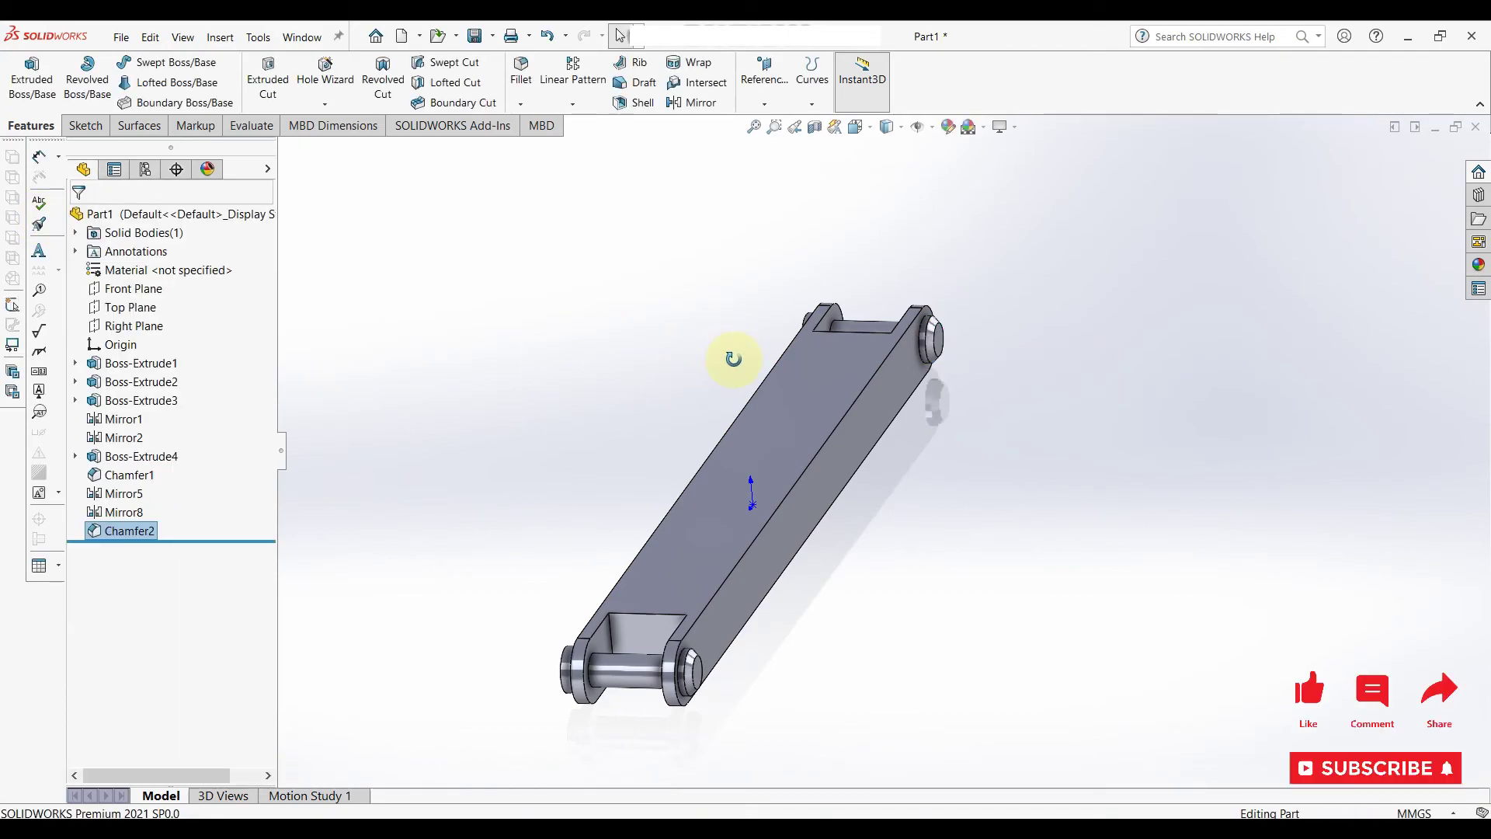
middle_click_drag(727, 351, 654, 320)
Chamfer the upper and lower pins' outer edges 10 mm at 45° in one feature.
left_click(520, 103)
left_click(543, 143)
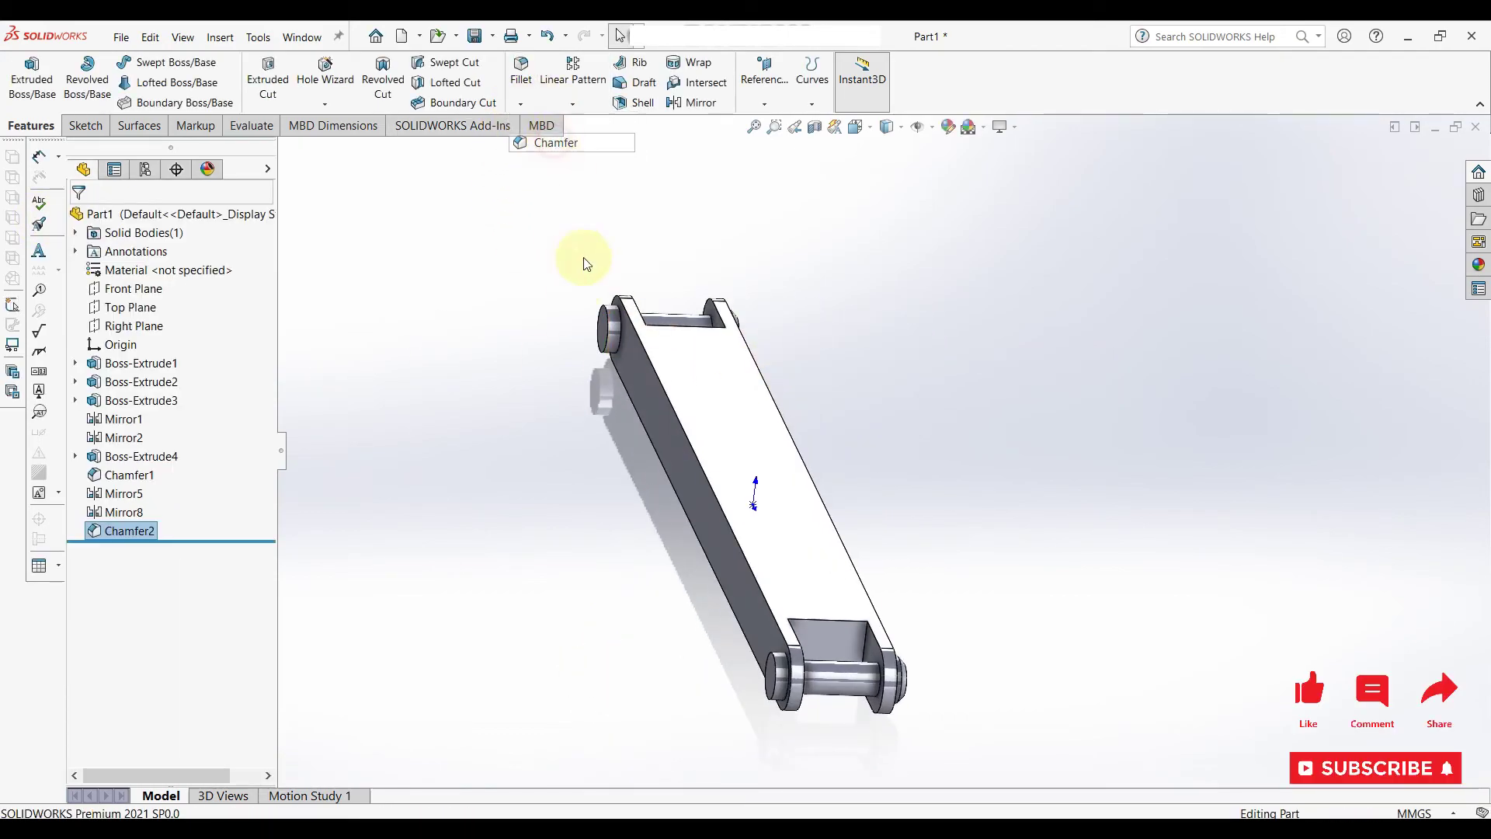
left_click(606, 329)
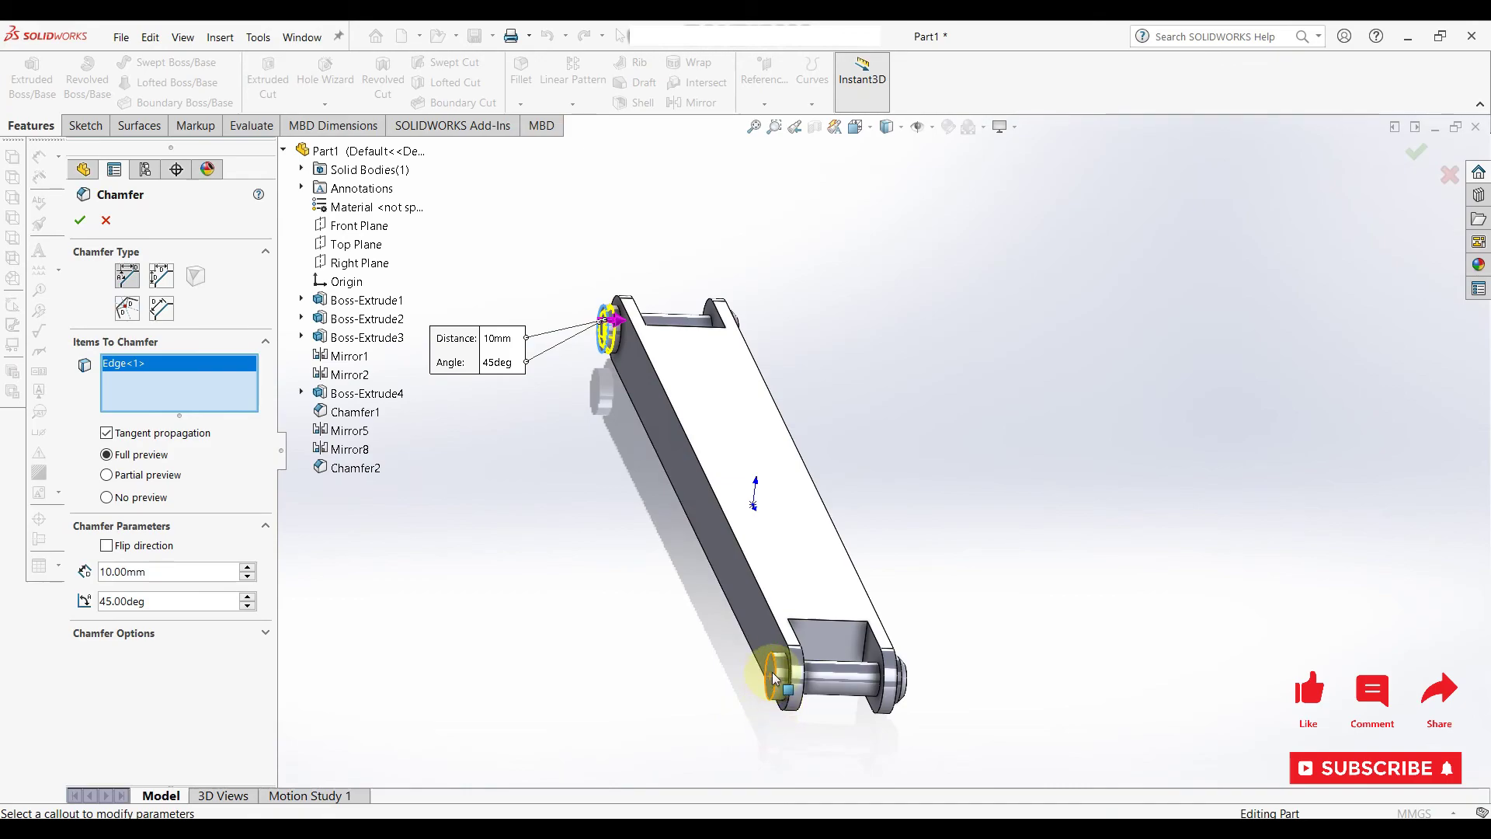
left_click(777, 667)
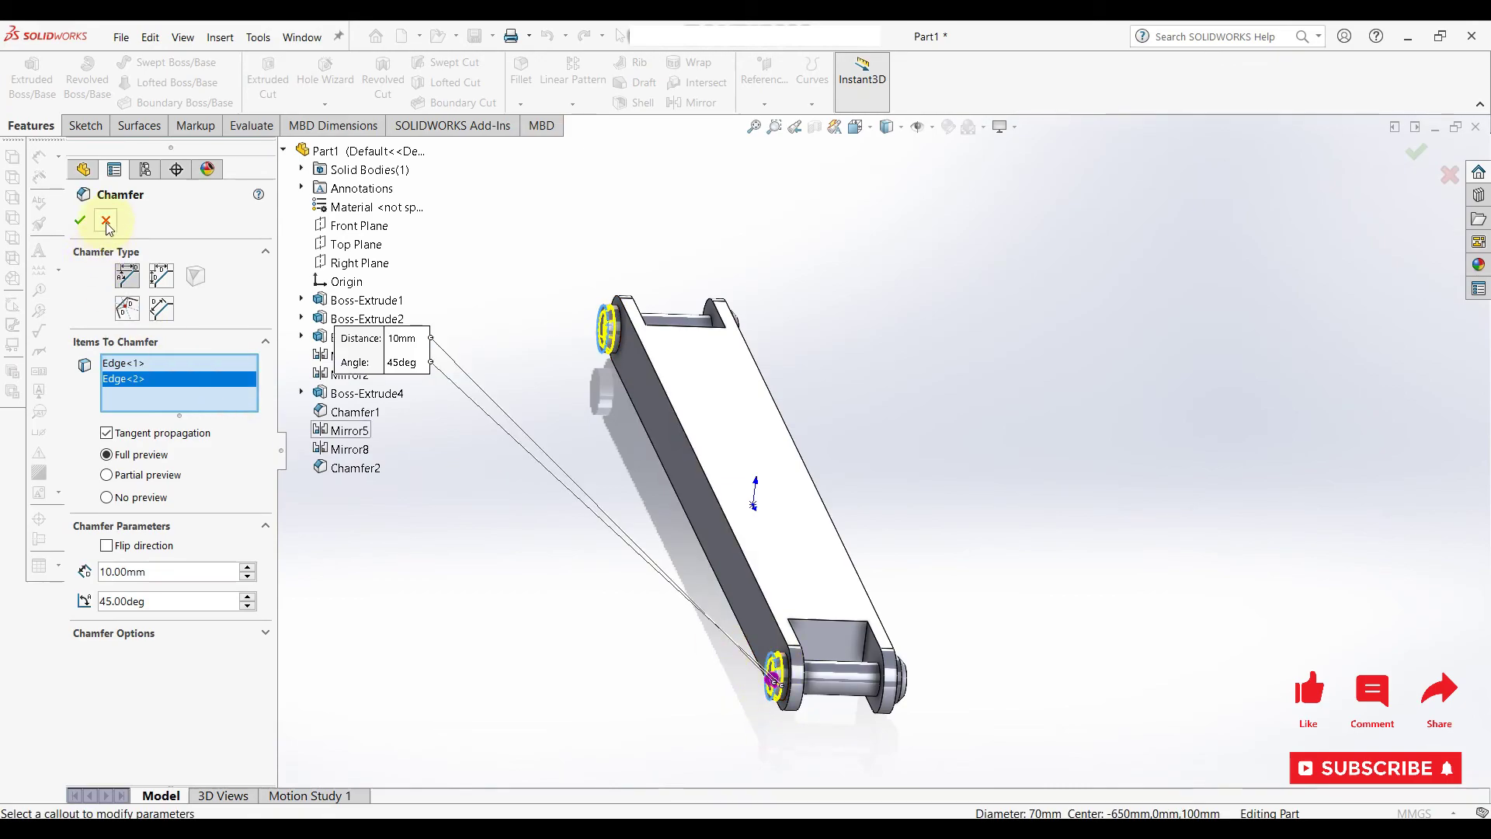
left_click(80, 220)
left_click(622, 463)
middle_click_drag(599, 489, 1200, 366)
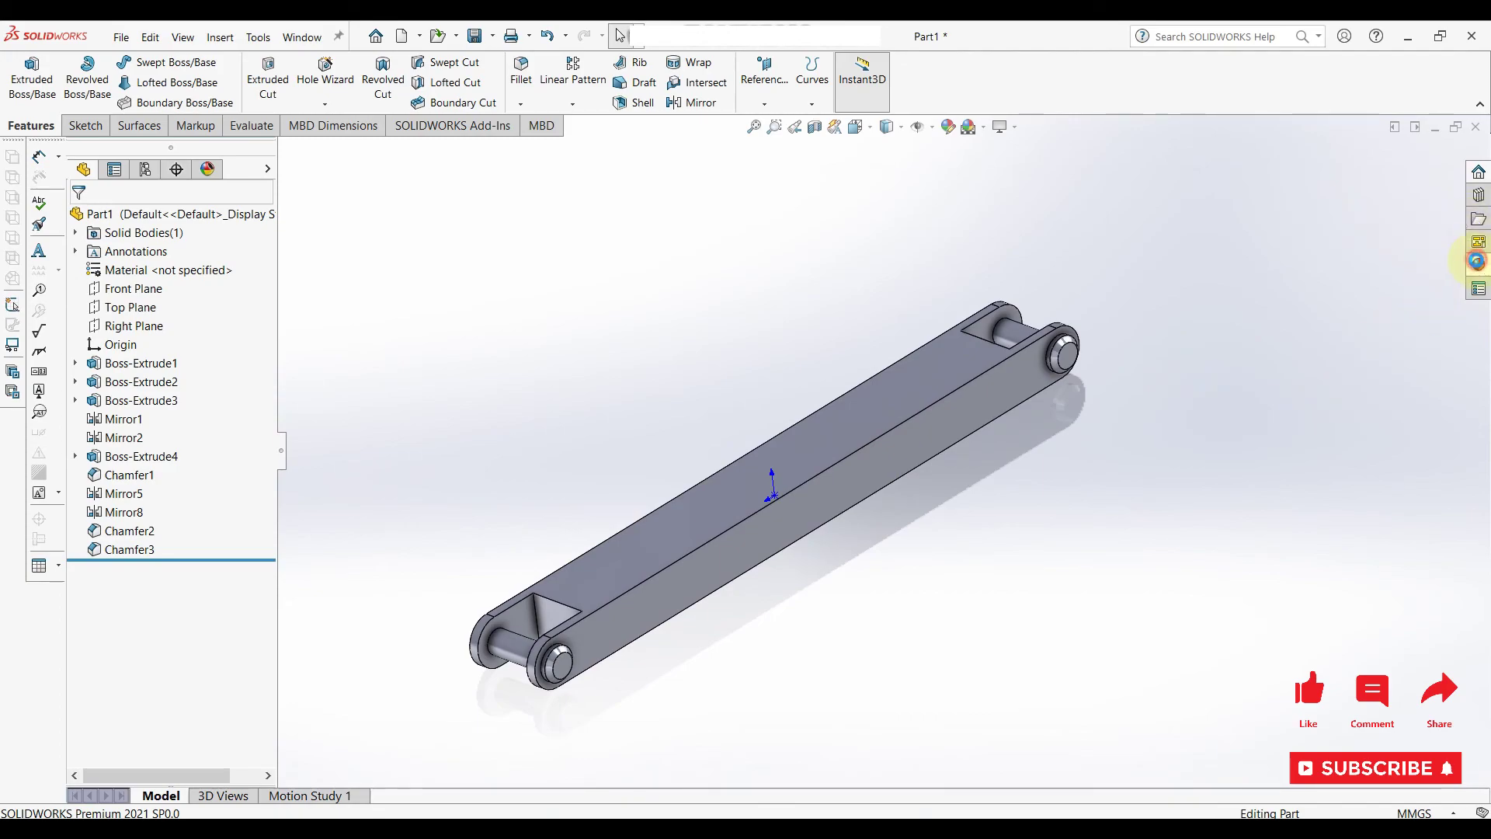
left_click(1478, 264)
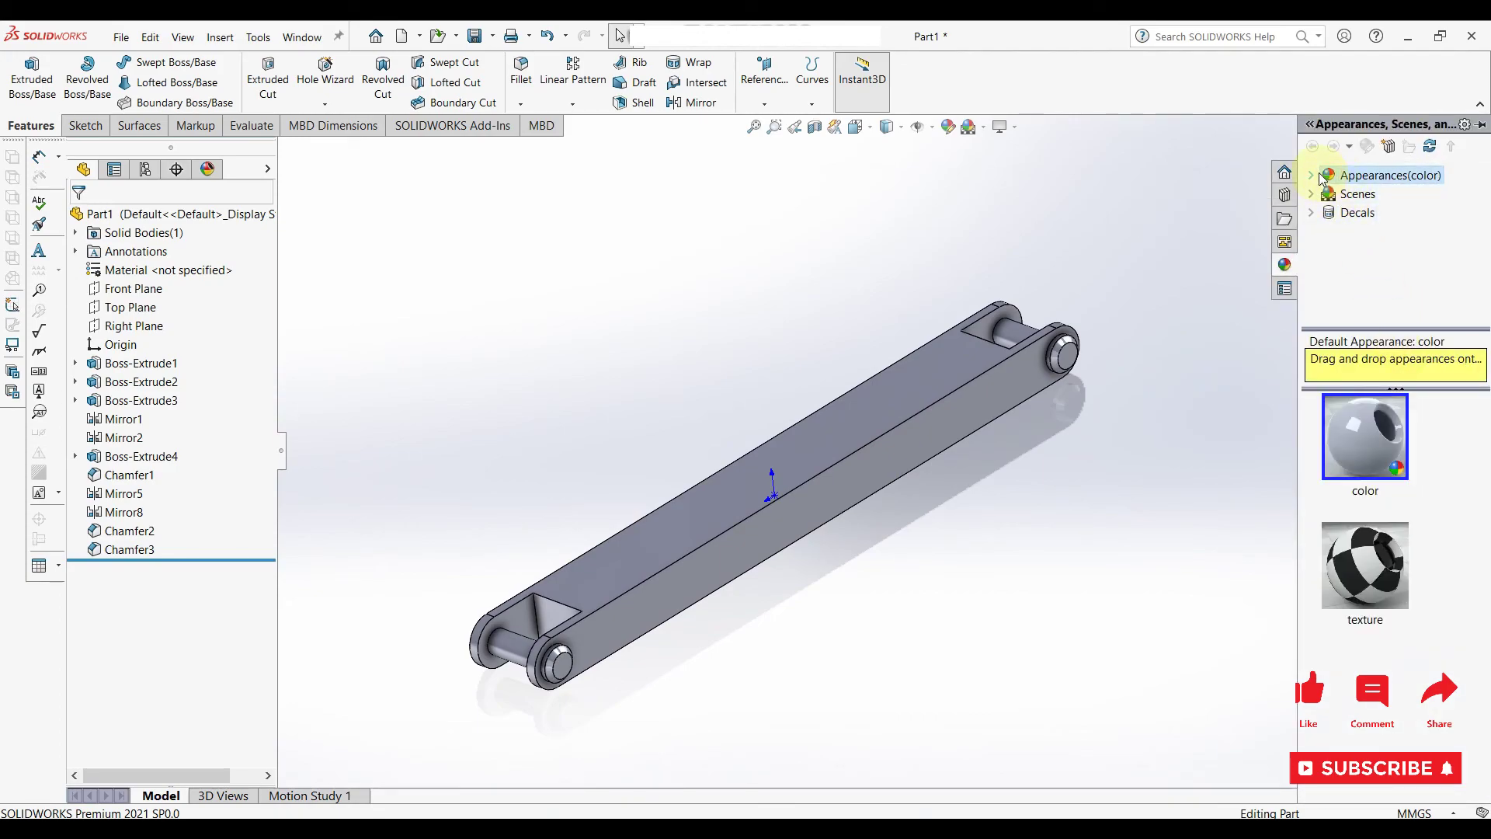
Apply the Metal chromium plate appearance to the whole part body.
left_click(1311, 174)
left_click(1372, 212)
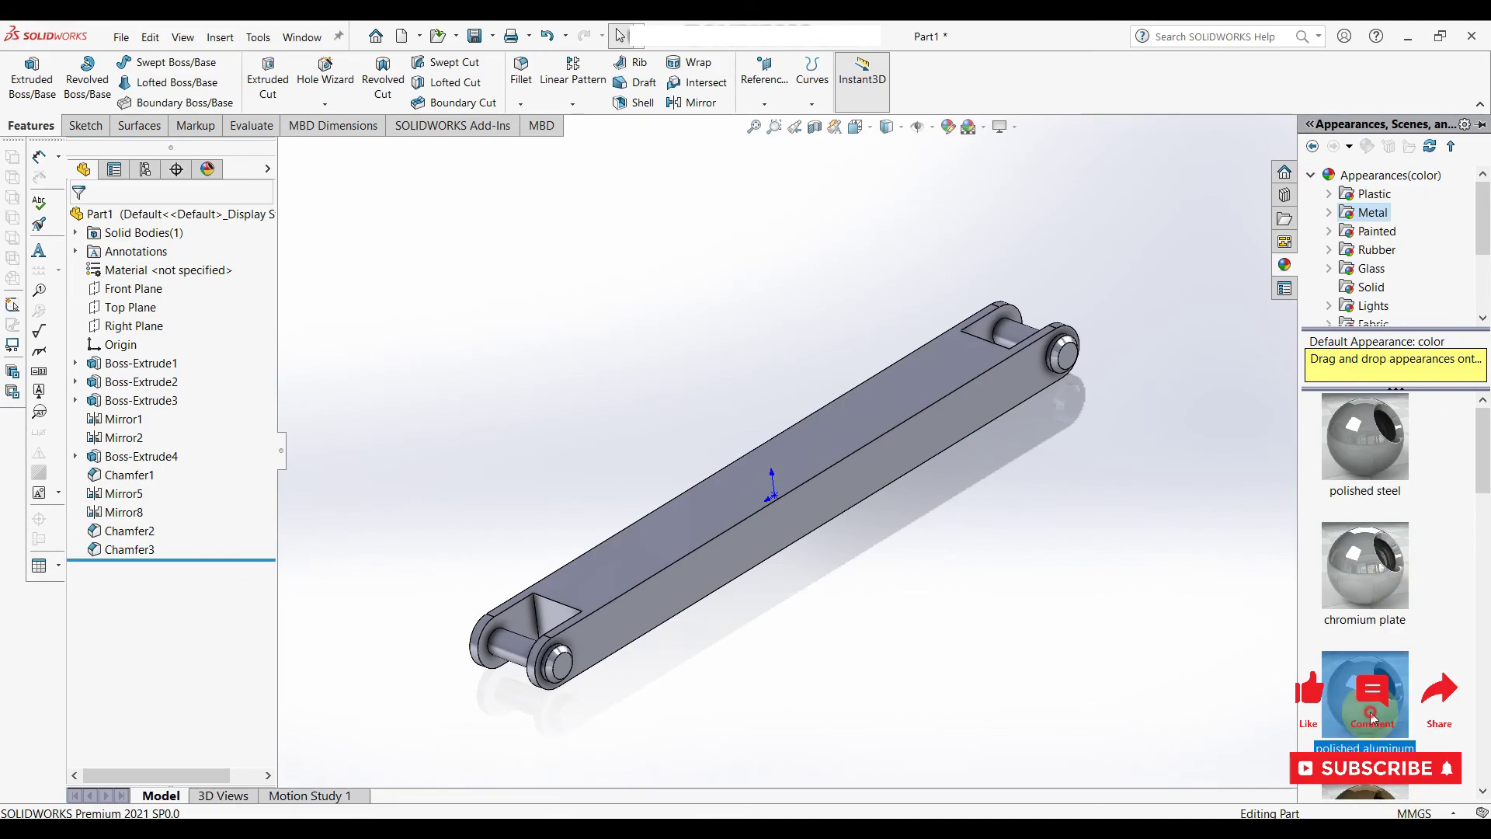
left_click_drag(1397, 580, 777, 497)
left_click(837, 487)
mouse_move(837, 487)
middle_mouse_down()
mouse_move(929, 580)
mouse_move(906, 493)
mouse_move(837, 676)
mouse_move(847, 658)
mouse_move(870, 689)
middle_mouse_up()
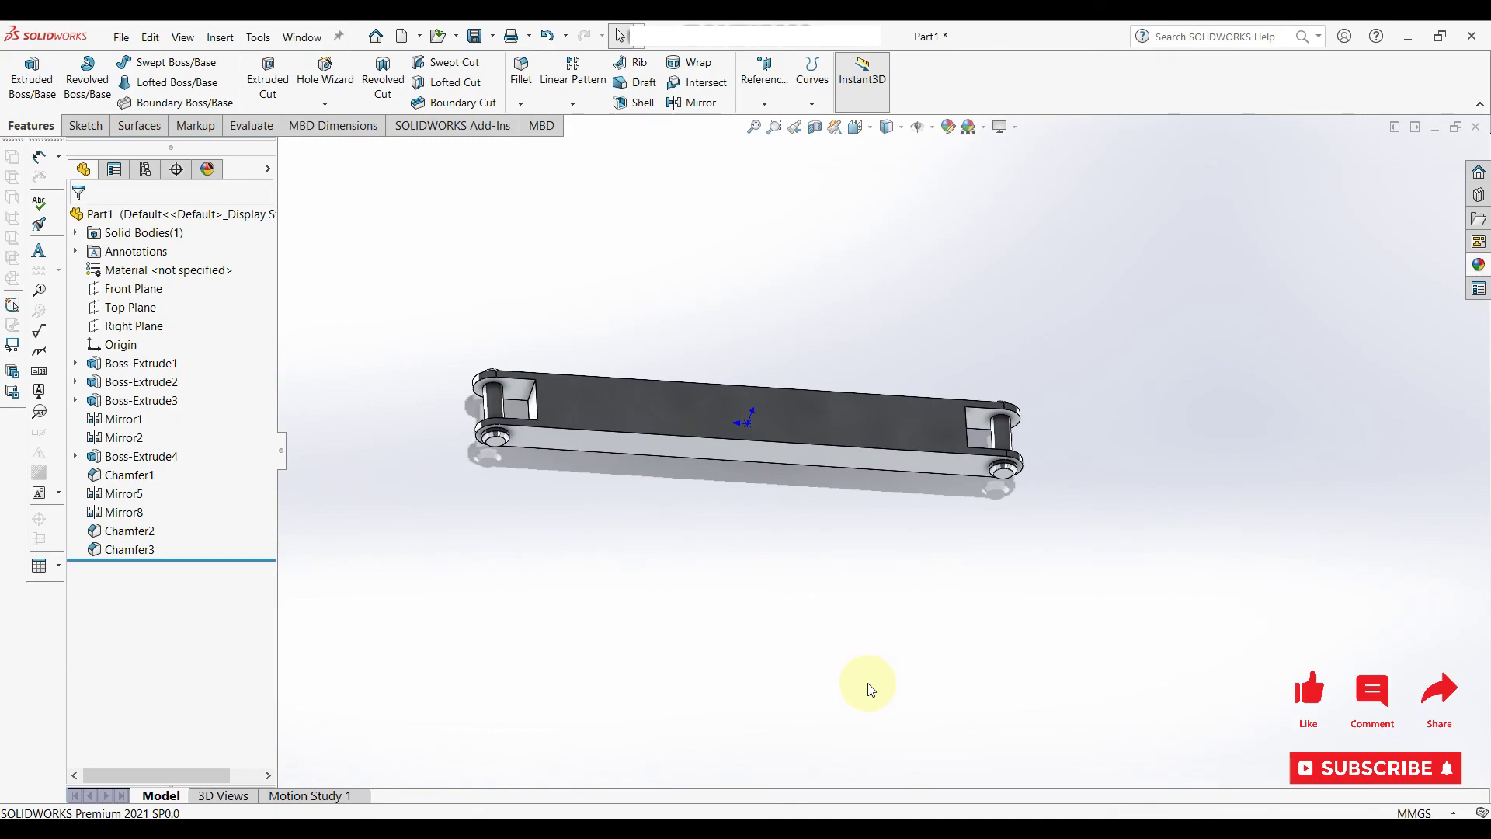
Save the part under the file name 'part 8' using Ctrl+S.
key("ctrl+s")
type("part")
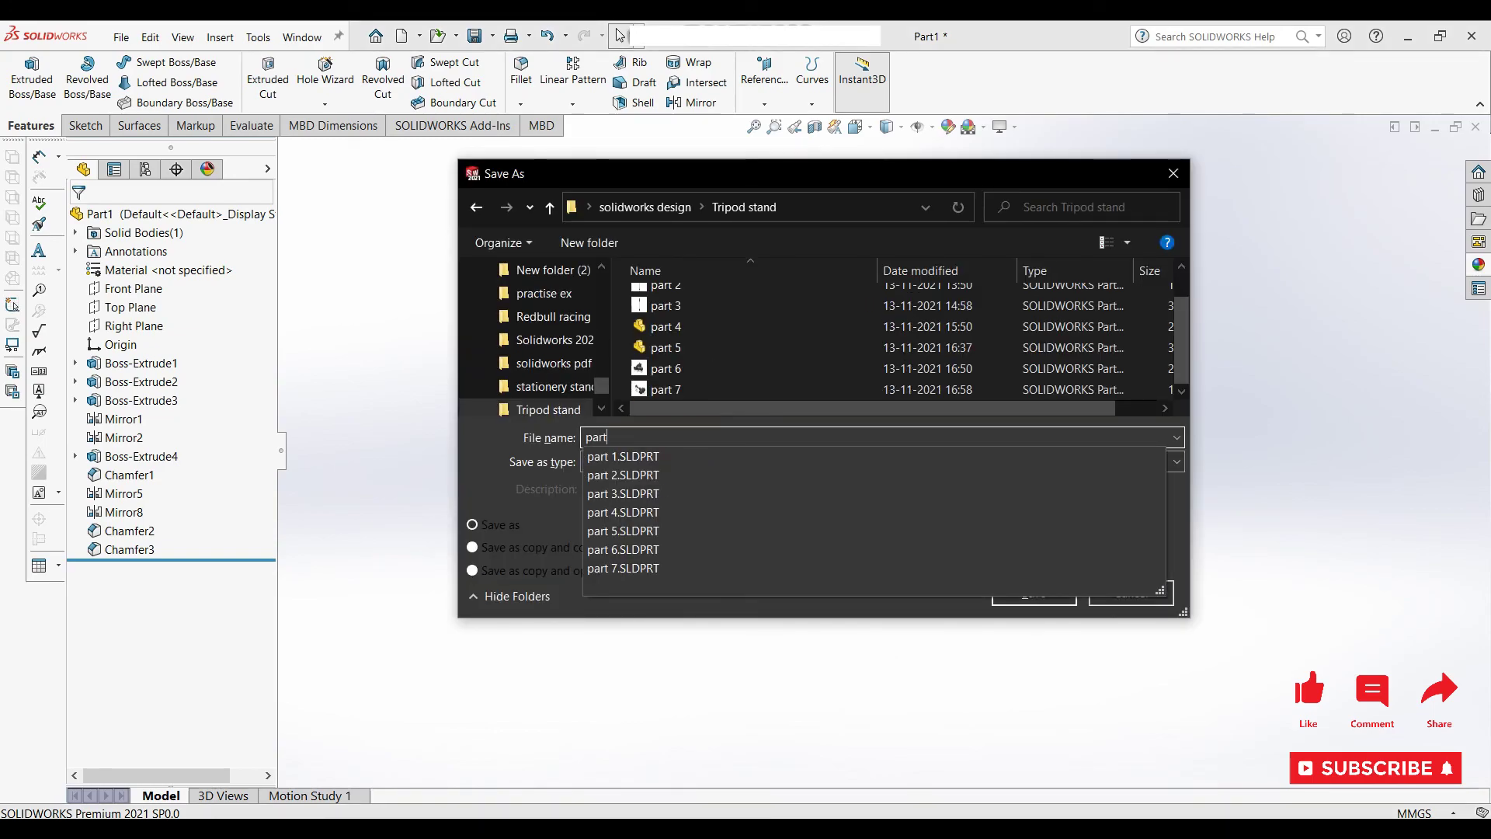
type(" 8")
key("Return")
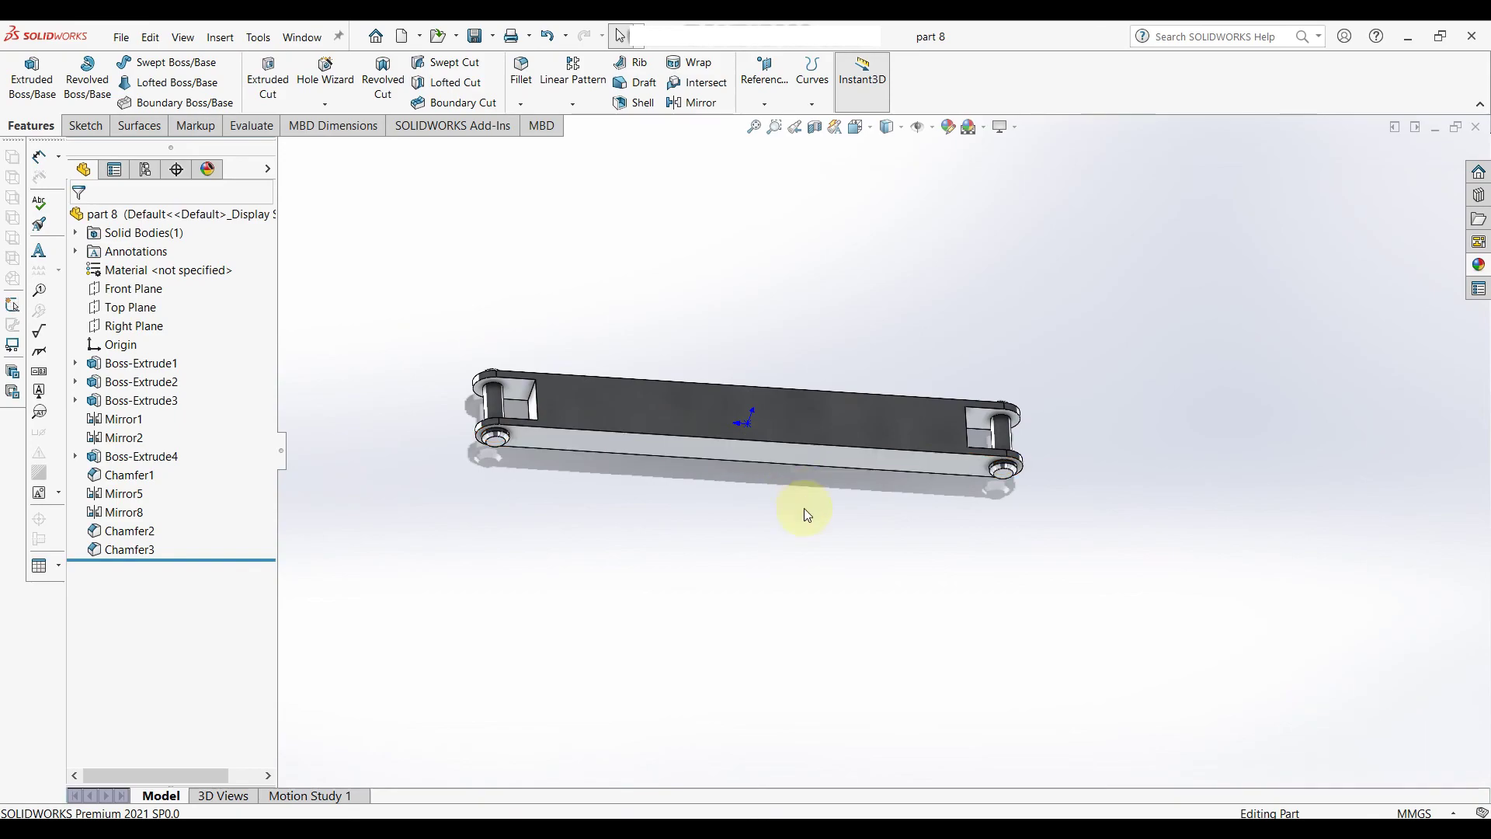